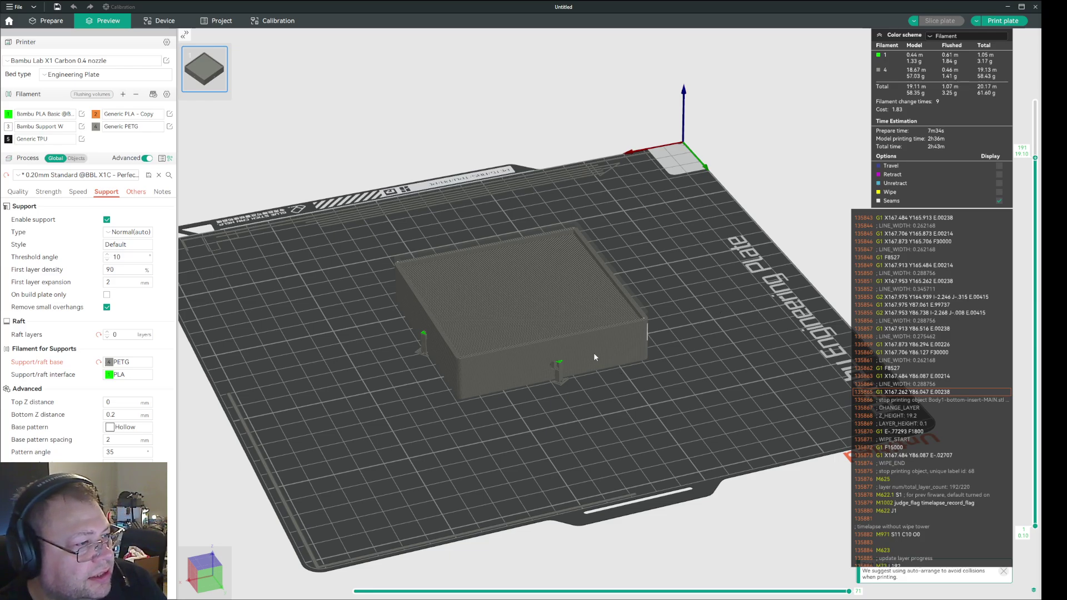
Examine the generated supports at the box's side holes in the sliced preview with all layers shown.
{"action": "scroll", "coordinate": [1037, 297], "scroll_direction": "up", "scroll_amount": 19}
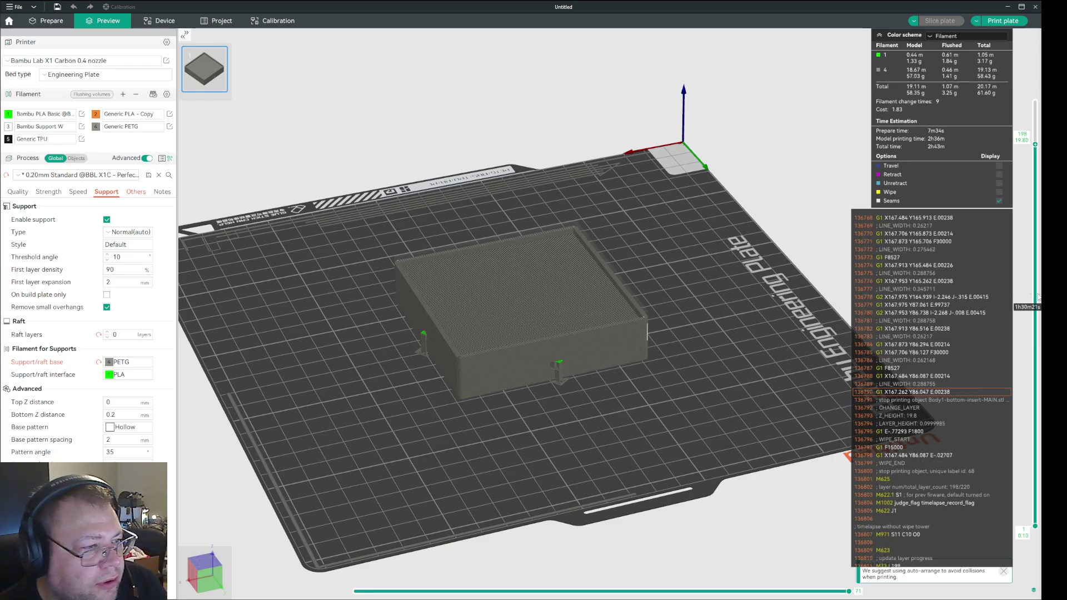
{"action": "scroll", "coordinate": [1037, 298], "scroll_direction": "up", "scroll_amount": 10}
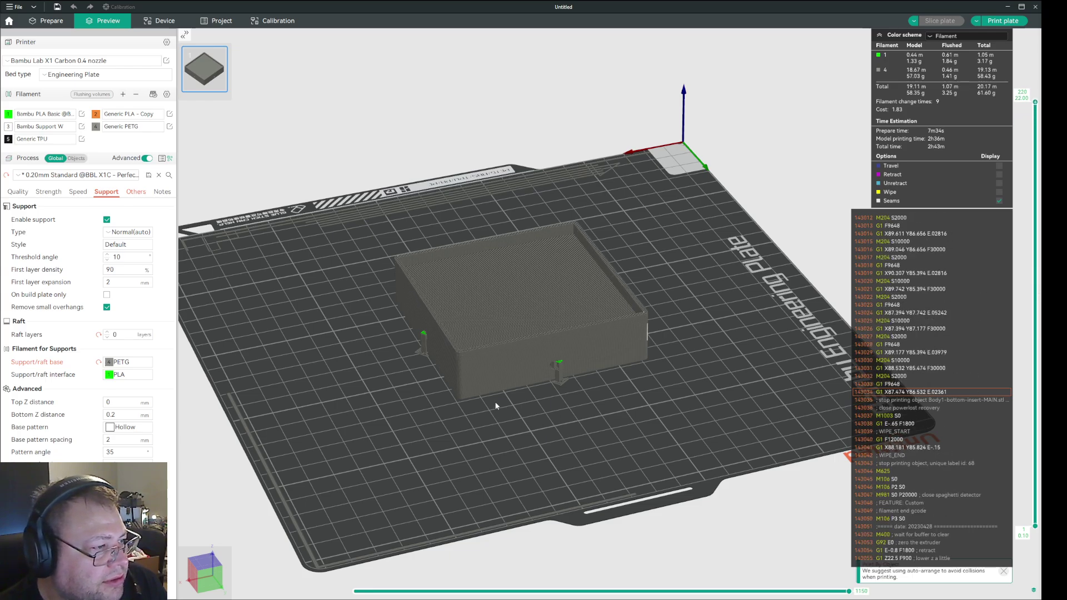
{"action": "scroll", "coordinate": [564, 418], "scroll_direction": "up", "scroll_amount": 5}
{"action": "scroll", "coordinate": [492, 452], "scroll_direction": "up", "scroll_amount": 6}
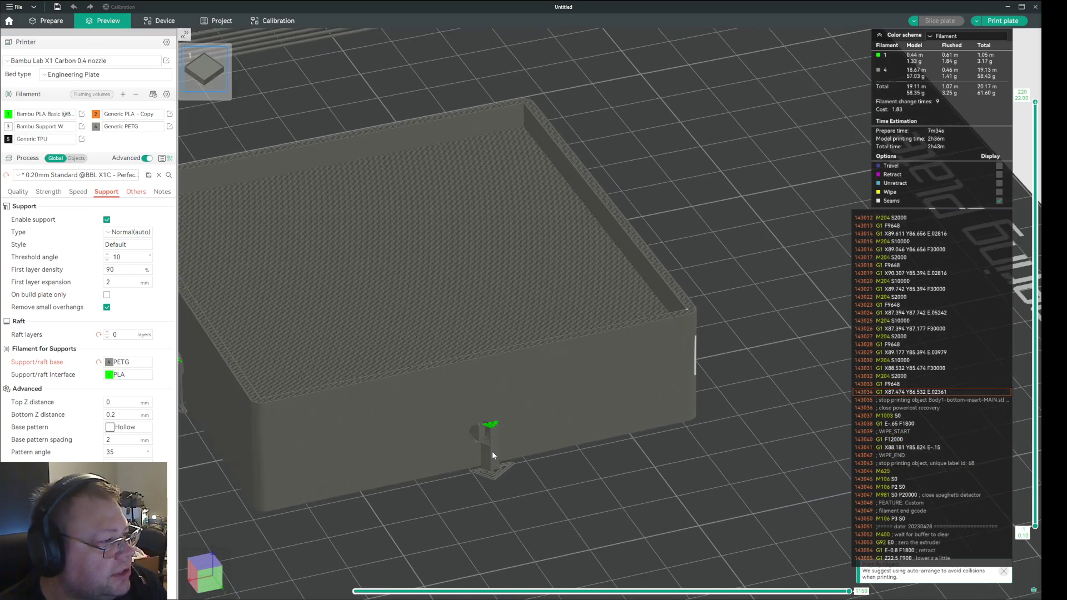
{"action": "scroll", "coordinate": [713, 303], "scroll_direction": "up", "scroll_amount": 5}
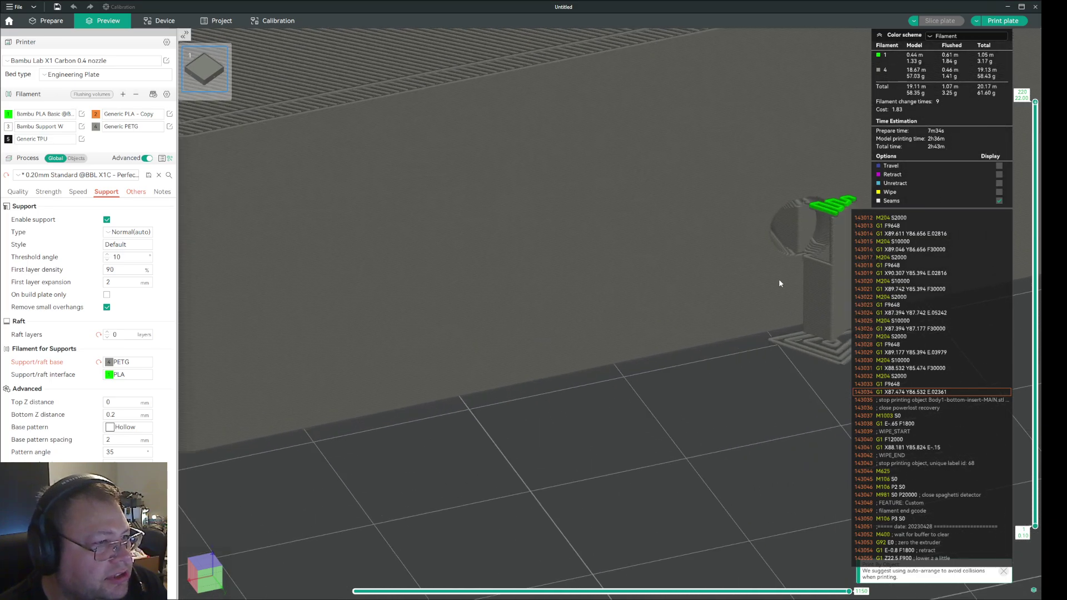
{"action": "scroll", "coordinate": [825, 382], "scroll_direction": "up", "scroll_amount": 5}
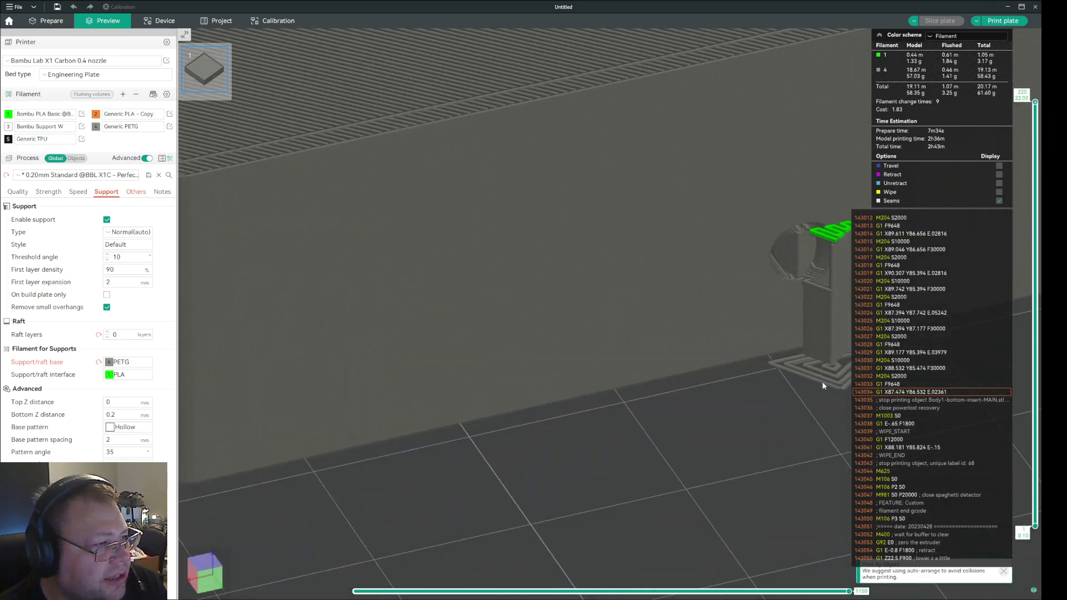
{"action": "scroll", "coordinate": [815, 380], "scroll_direction": "down", "scroll_amount": 4}
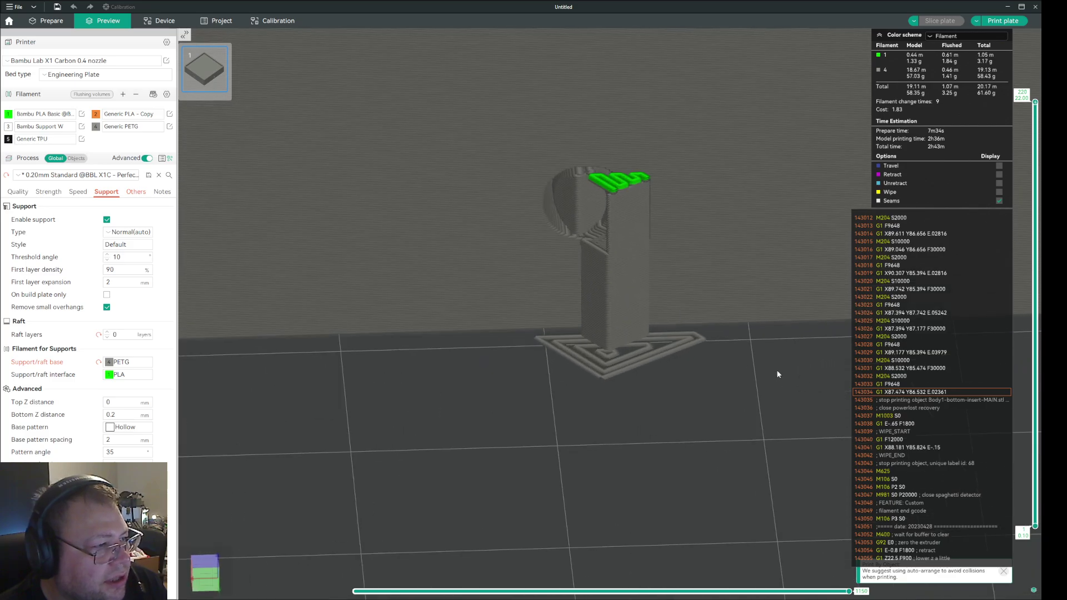
{"action": "scroll", "coordinate": [773, 369], "scroll_direction": "down", "scroll_amount": 3}
{"action": "mouse_move", "coordinate": [728, 369]}
{"action": "left_mouse_down"}
{"action": "mouse_move", "coordinate": [729, 354]}
{"action": "mouse_move", "coordinate": [731, 362]}
{"action": "left_mouse_up"}
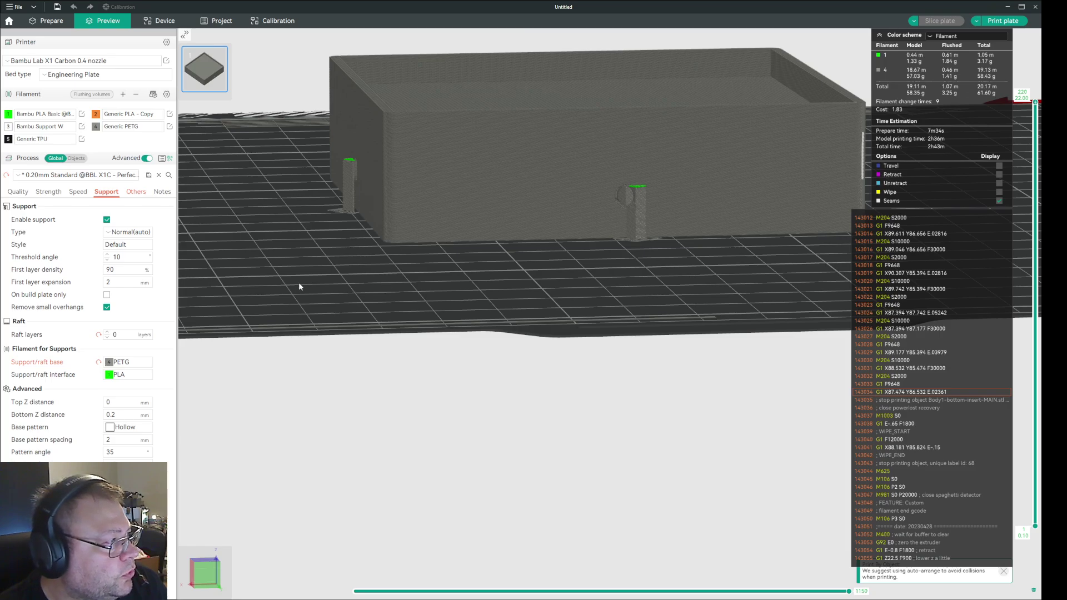
Inspect the highlighted overhangs on the box's underside and side holes with Support Painting, and leave the tool.
{"action": "left_click", "coordinate": [51, 21]}
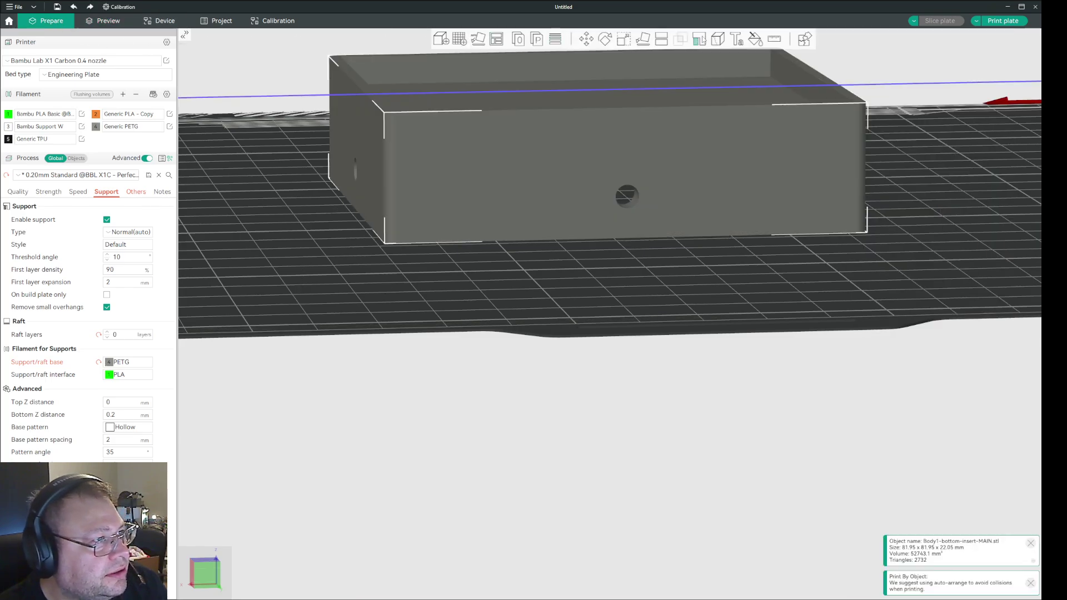
{"action": "left_click", "coordinate": [700, 40]}
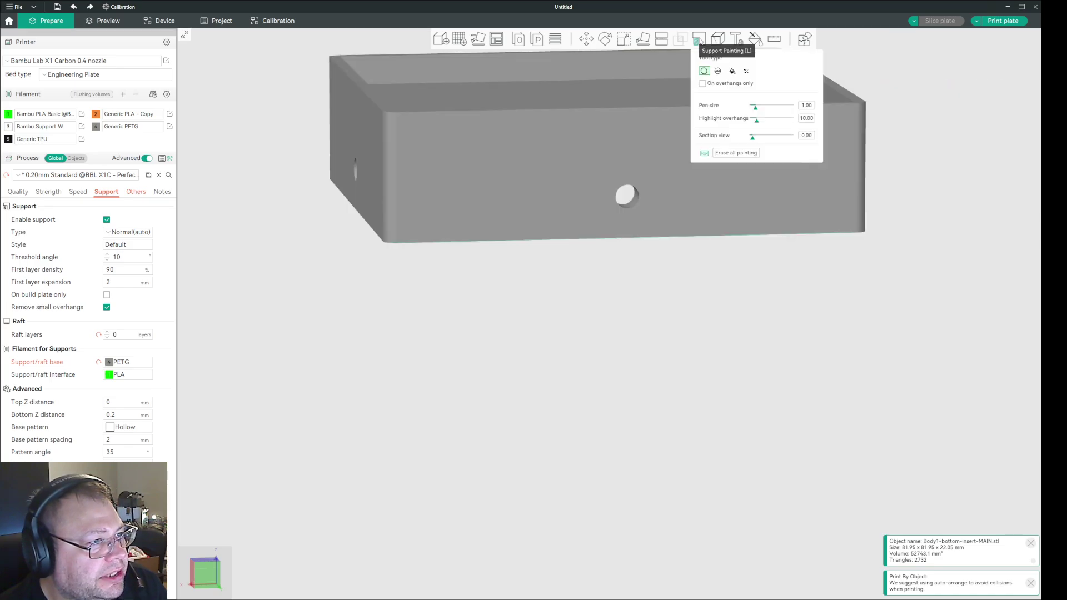
{"action": "mouse_move", "coordinate": [665, 292]}
{"action": "left_mouse_down"}
{"action": "mouse_move", "coordinate": [666, 261]}
{"action": "mouse_move", "coordinate": [685, 292]}
{"action": "left_mouse_up"}
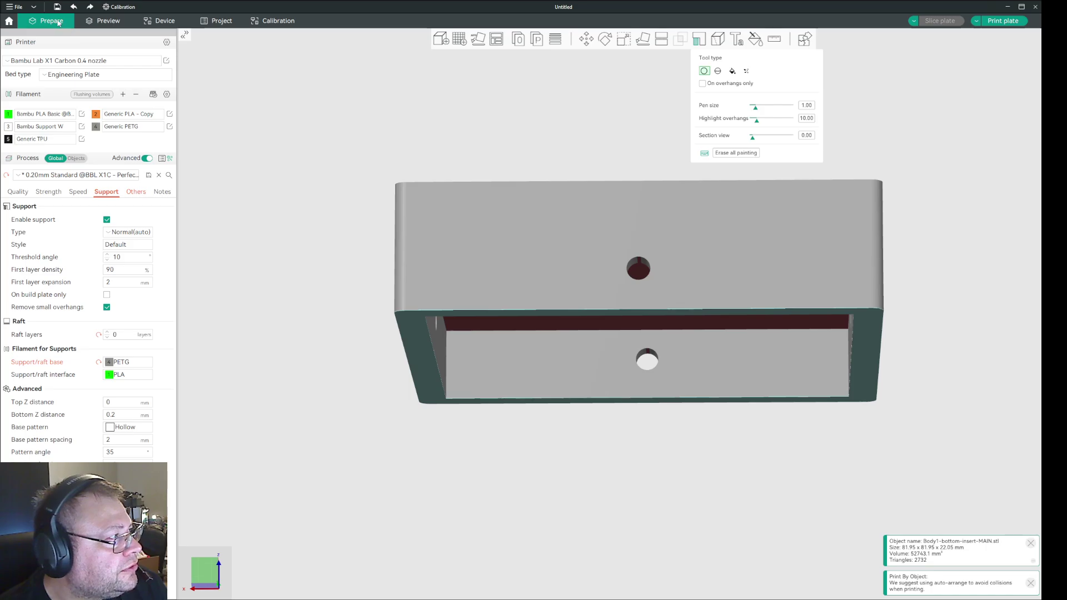
{"action": "left_click", "coordinate": [700, 39]}
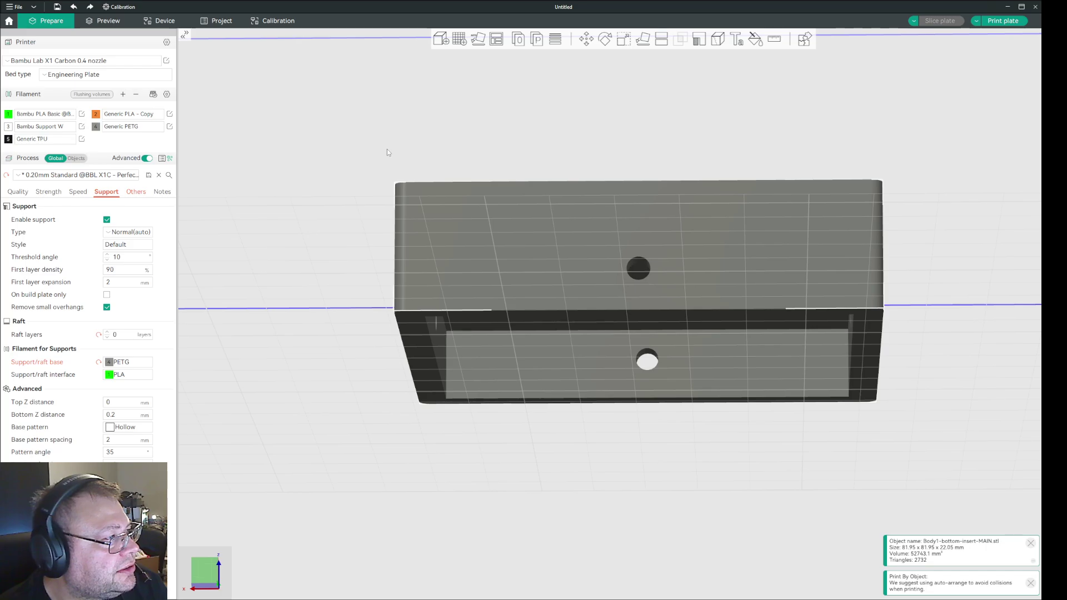
Flip the box with Lay on Face so its deep cavity faces up, and slice the plate.
{"action": "left_click_drag", "start_coordinate": [387, 149], "coordinate": [588, 188]}
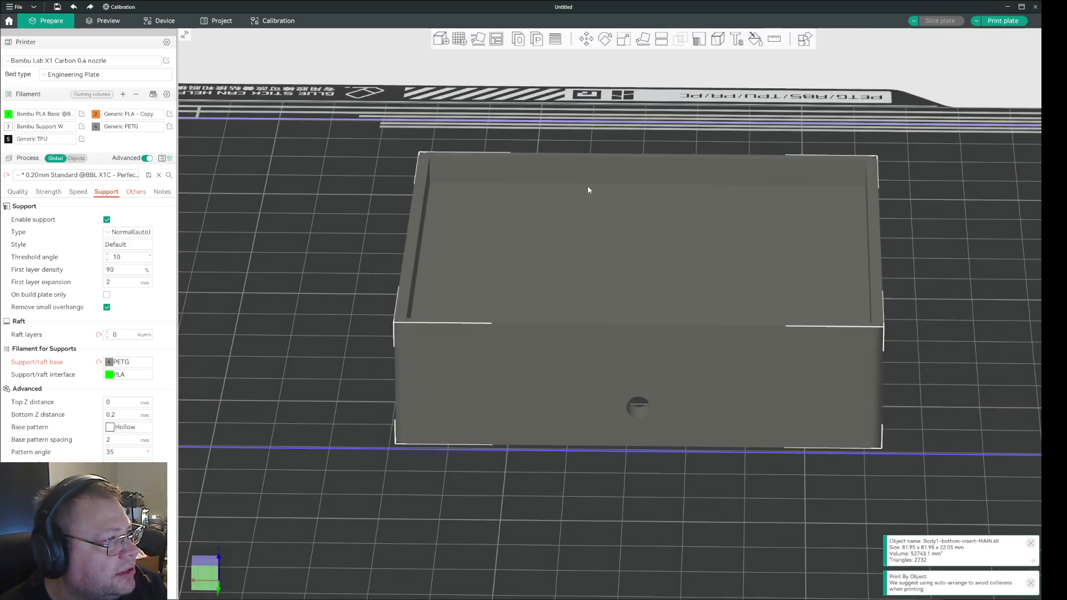
{"action": "left_click", "coordinate": [645, 40]}
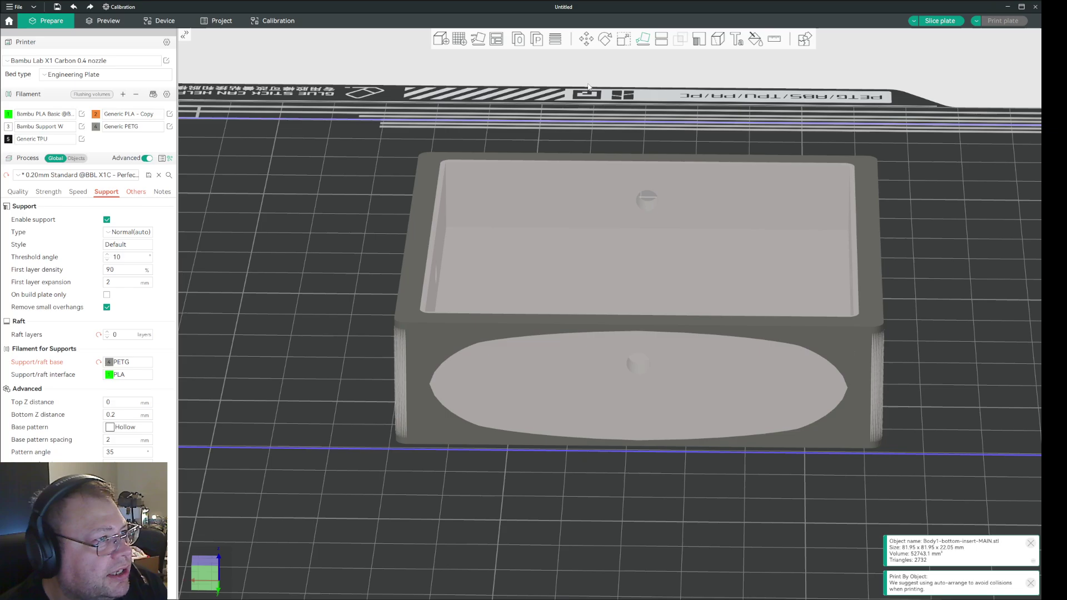
{"action": "left_click", "coordinate": [251, 239]}
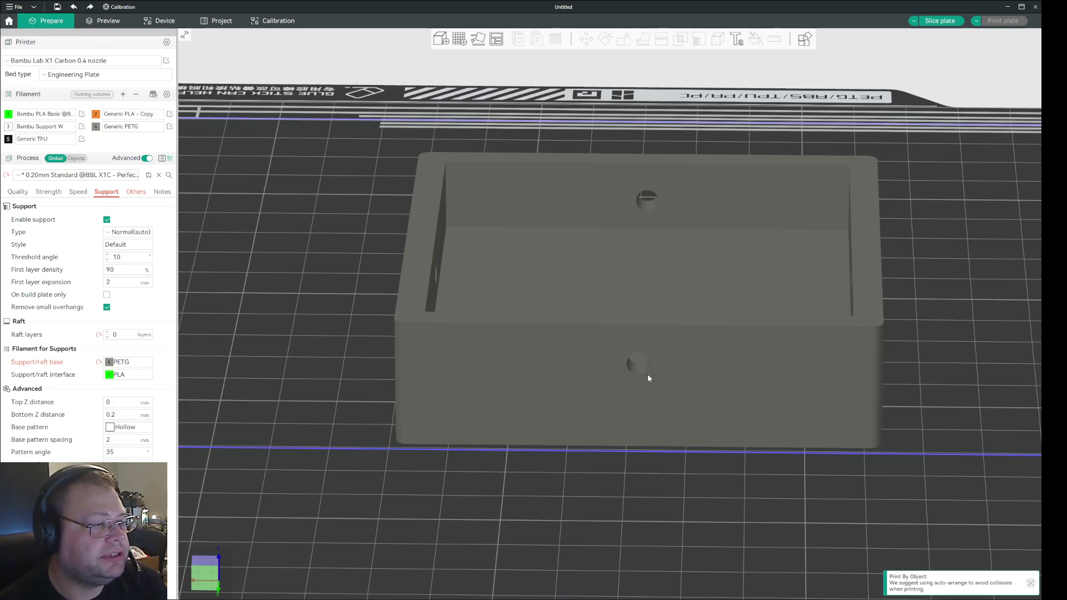
{"action": "left_click", "coordinate": [952, 21]}
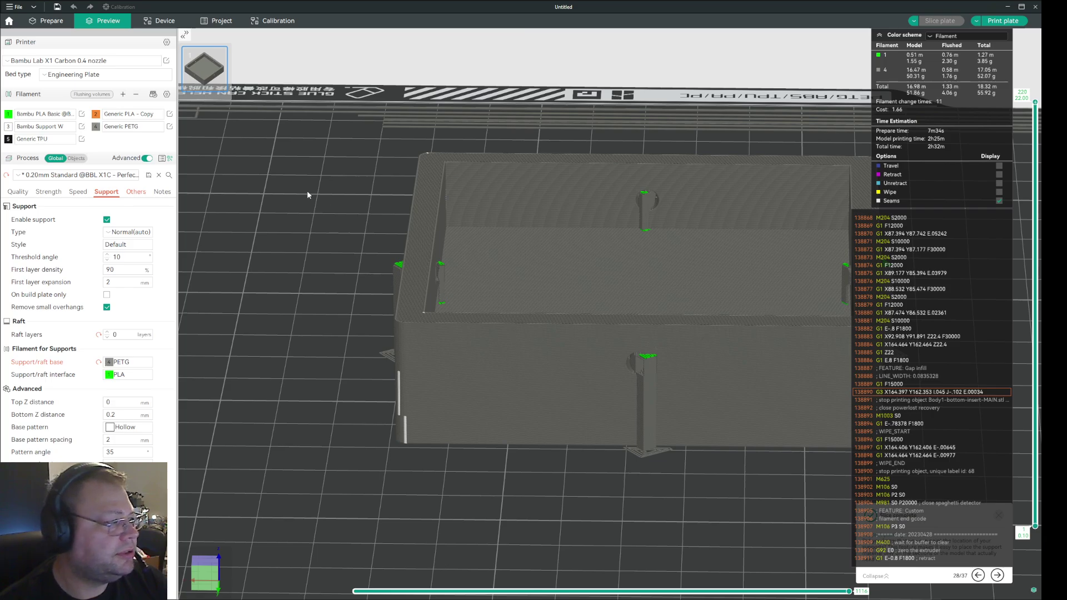
Start Support Painting on the box at the front side hole and set the circle pen size to 5.
{"action": "left_click", "coordinate": [52, 20]}
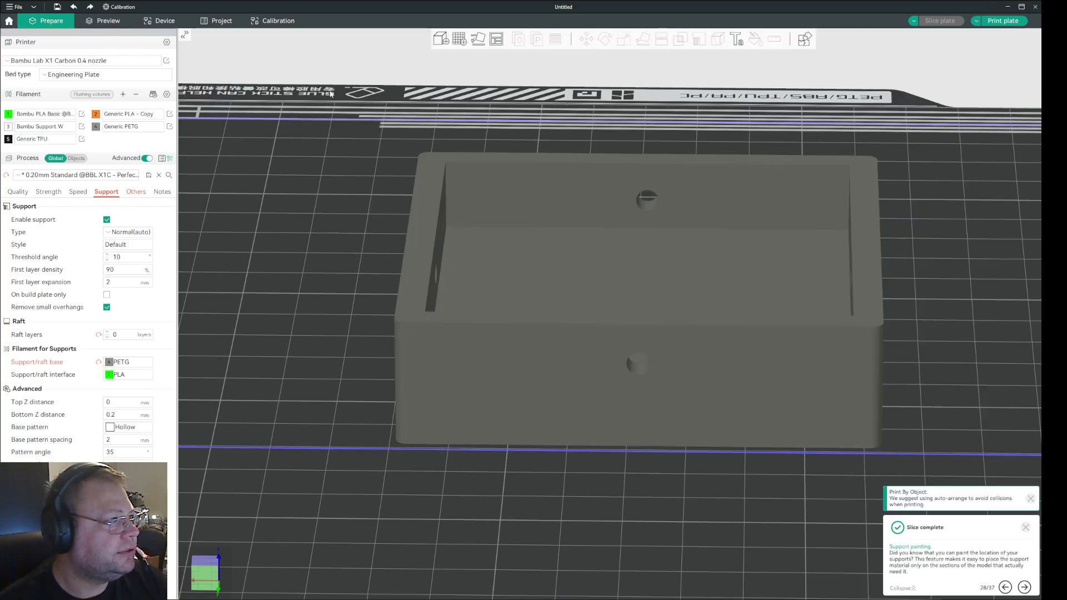
{"action": "left_click", "coordinate": [666, 187]}
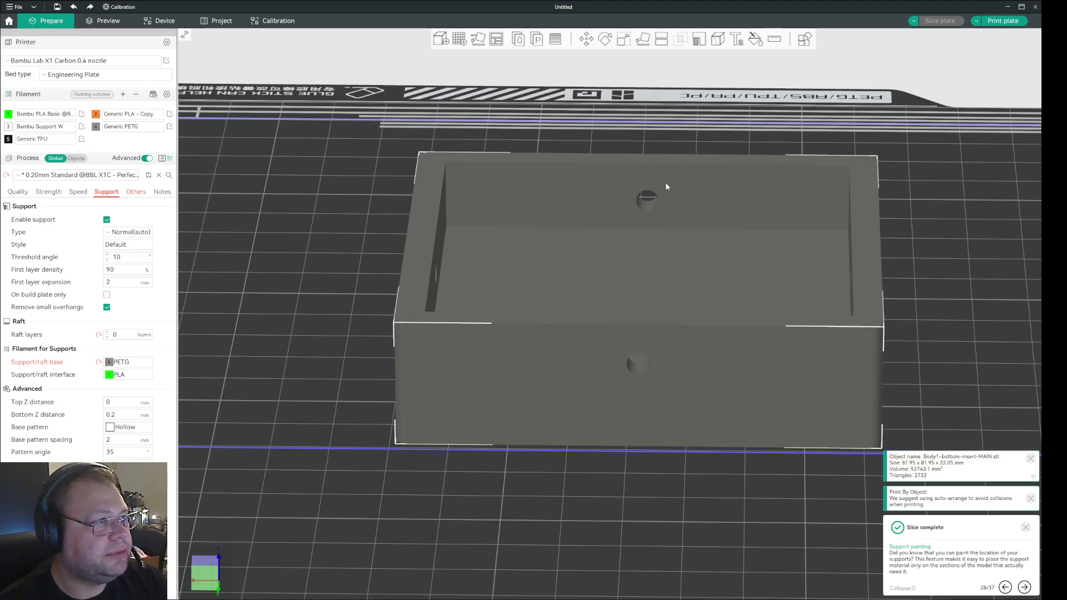
{"action": "left_click", "coordinate": [702, 38]}
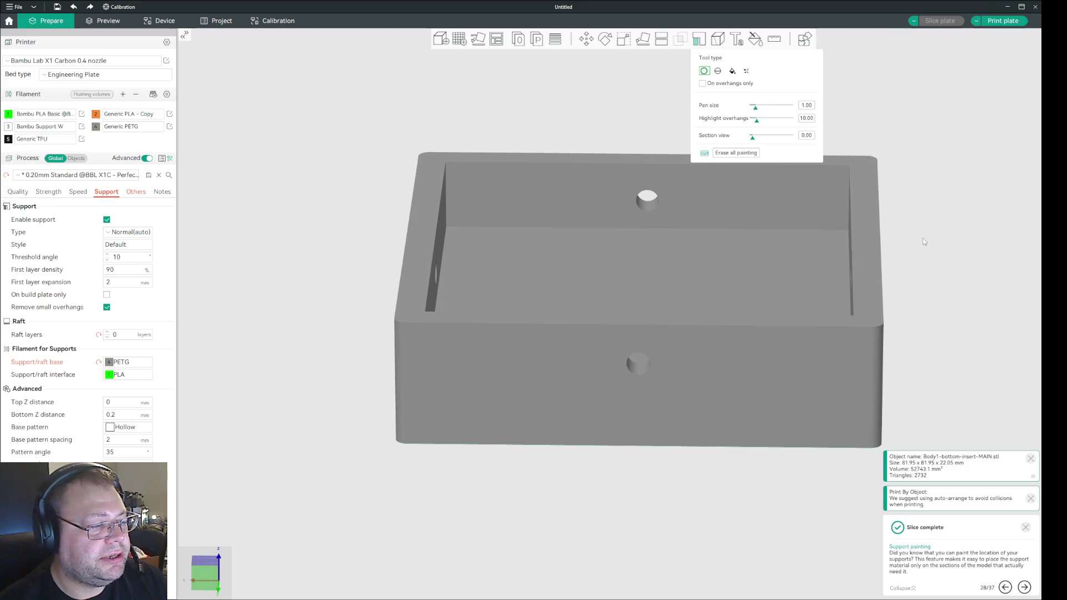
{"action": "left_click_drag", "start_coordinate": [925, 238], "coordinate": [925, 222]}
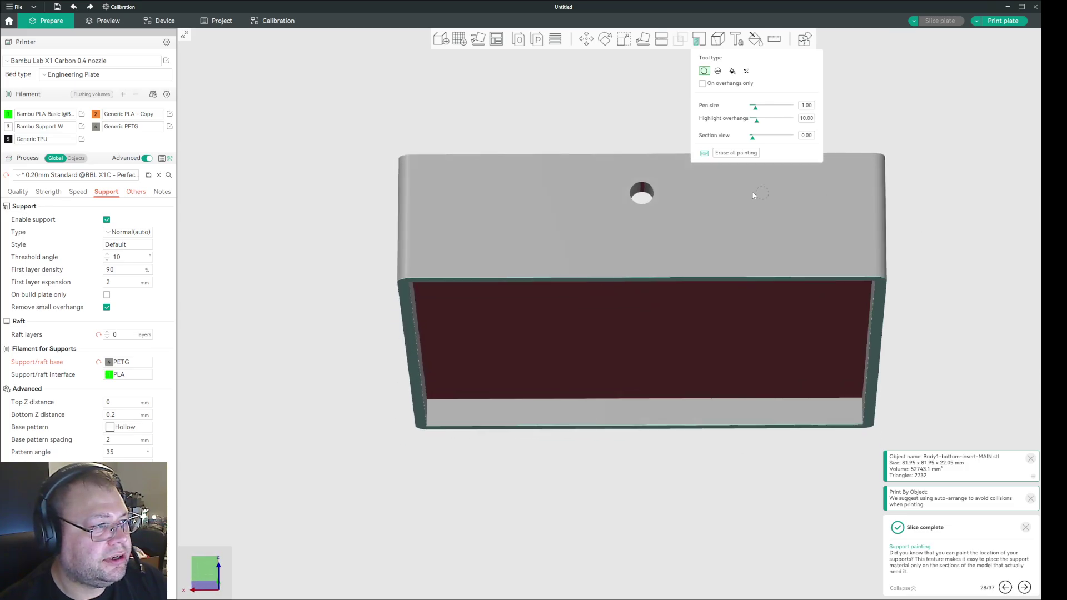
{"action": "scroll", "coordinate": [654, 190], "scroll_direction": "up", "scroll_amount": 5}
{"action": "middle_click_drag", "start_coordinate": [663, 123], "coordinate": [639, 183]}
{"action": "scroll", "coordinate": [639, 183], "scroll_direction": "up", "scroll_amount": 4}
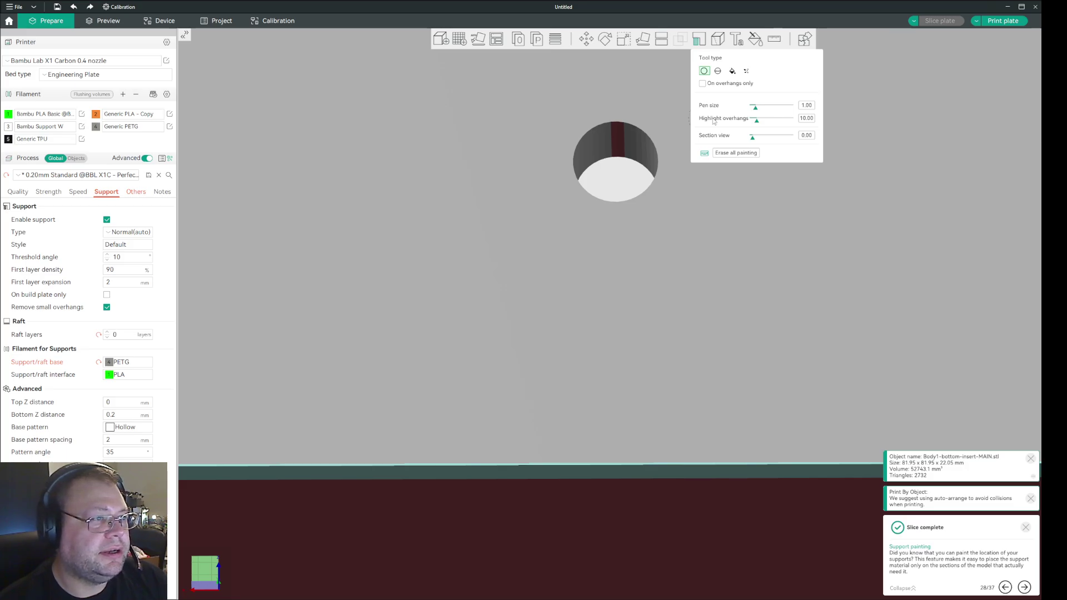
{"action": "mouse_move", "coordinate": [704, 154]}
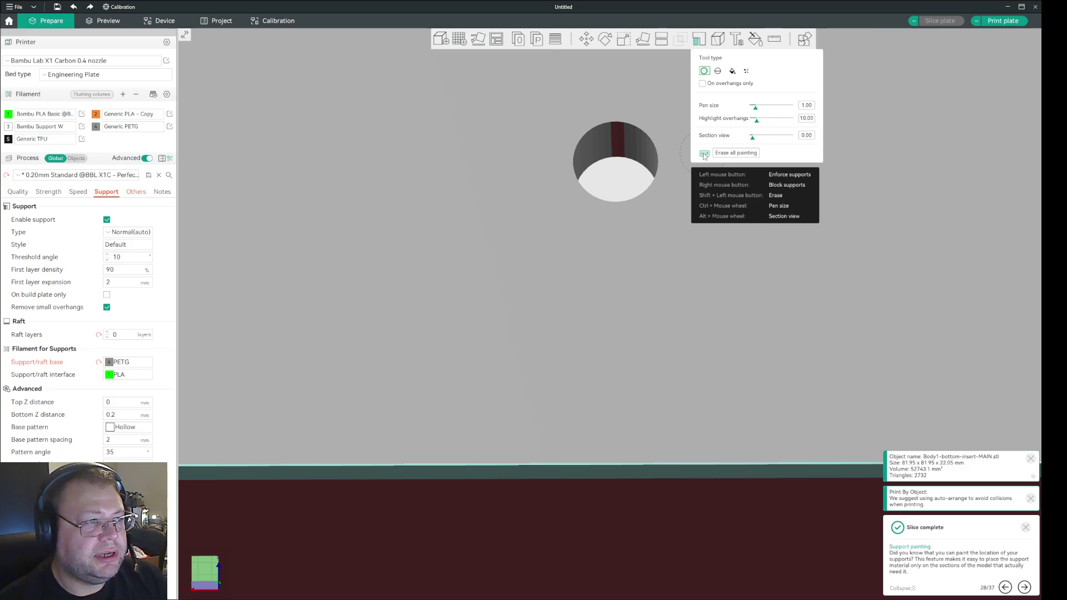
{"action": "left_click", "coordinate": [809, 106]}
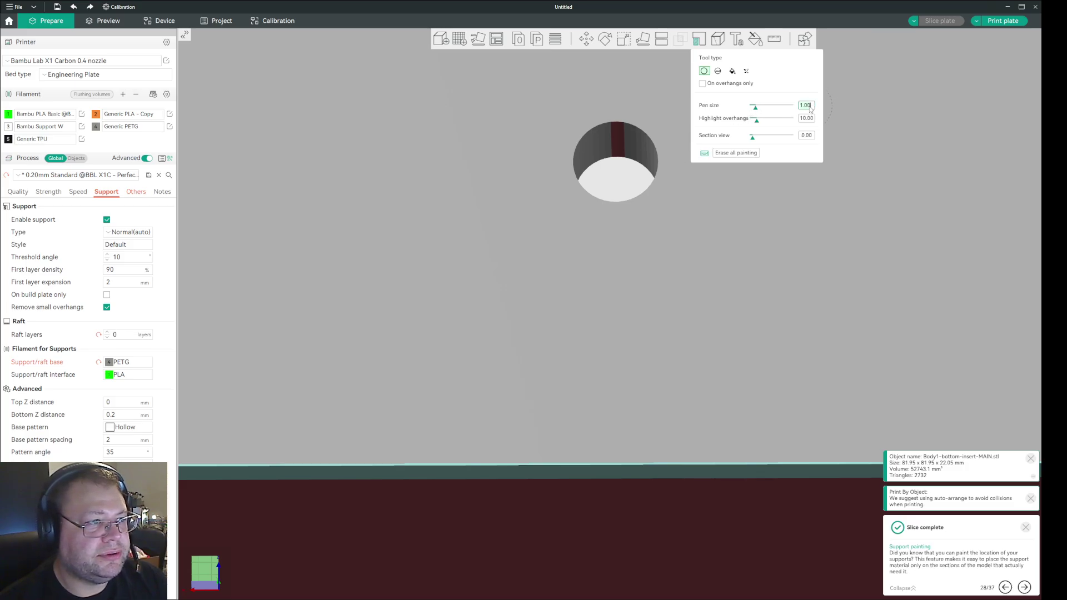
{"action": "key", "text": "BackSpace"}
{"action": "key", "text": "BackSpace"}
{"action": "key", "text": "BackSpace"}
{"action": "key", "text": "BackSpace"}
{"action": "type", "text": "5"}
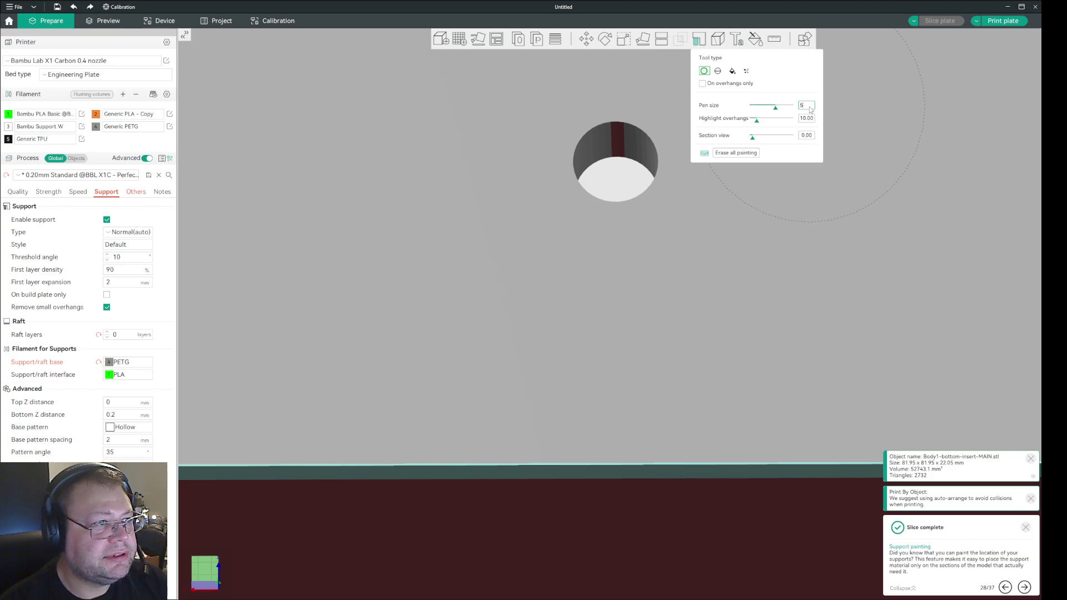
{"action": "key", "text": "Return"}
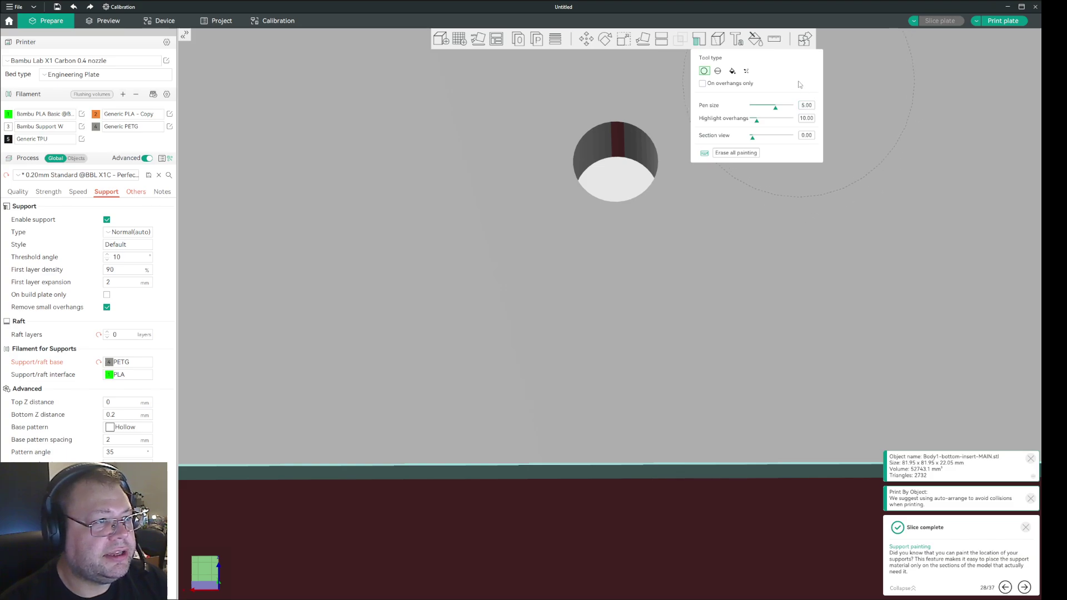
Block supports on the central ceiling strip of the front side hole using smart fill at angle 5, and slice the plate.
{"action": "left_click", "coordinate": [733, 70]}
{"action": "left_click", "coordinate": [807, 106]}
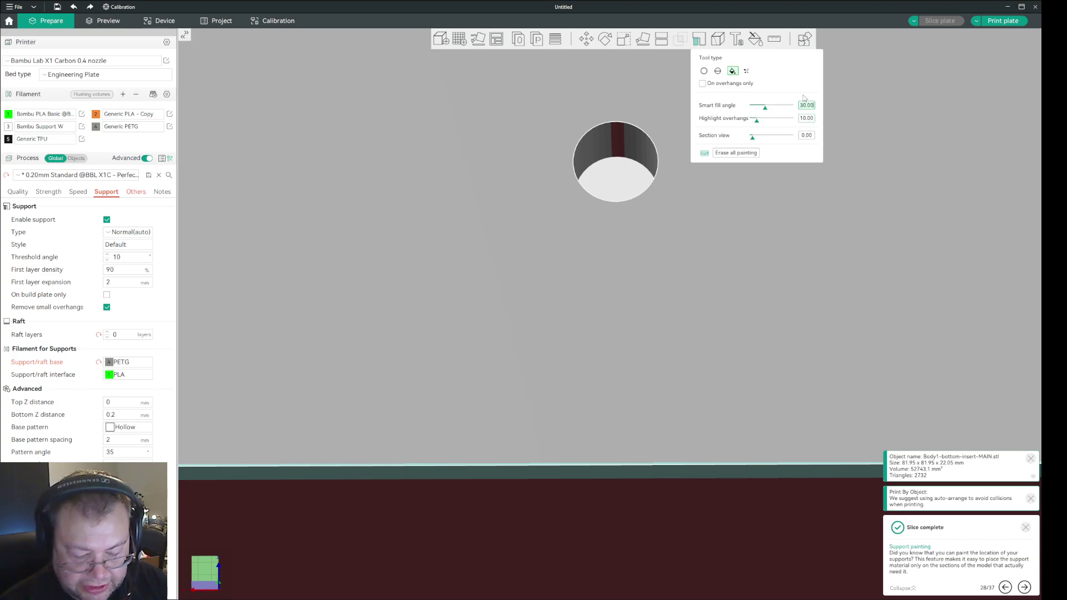
{"action": "key", "text": "BackSpace"}
{"action": "key", "text": "BackSpace"}
{"action": "key", "text": "BackSpace"}
{"action": "key", "text": "BackSpace"}
{"action": "key", "text": "BackSpace"}
{"action": "type", "text": "5"}
{"action": "key", "text": "Return"}
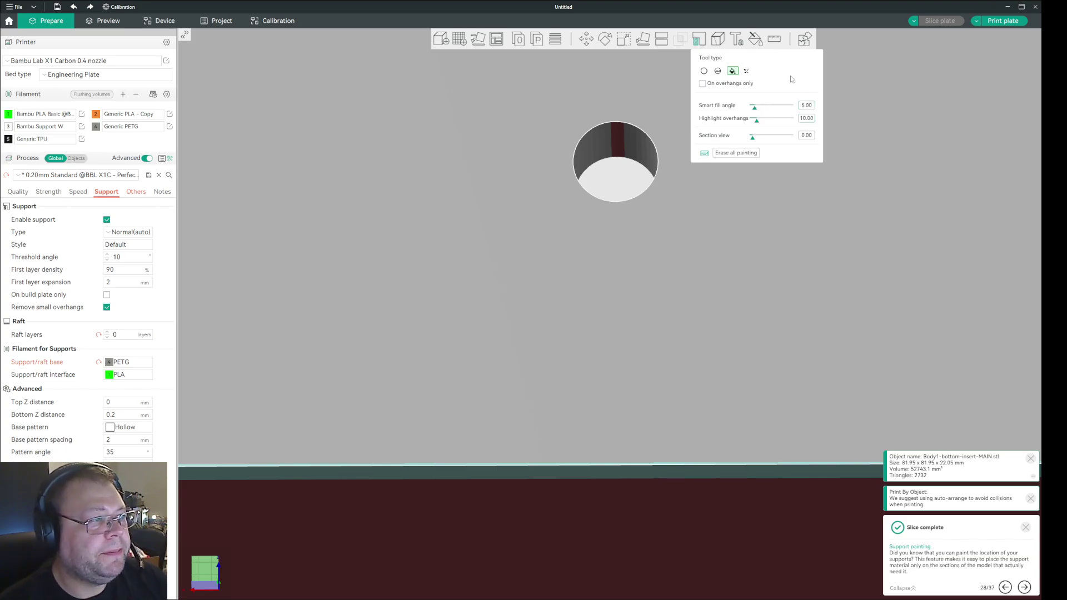
{"action": "left_click", "coordinate": [621, 145]}
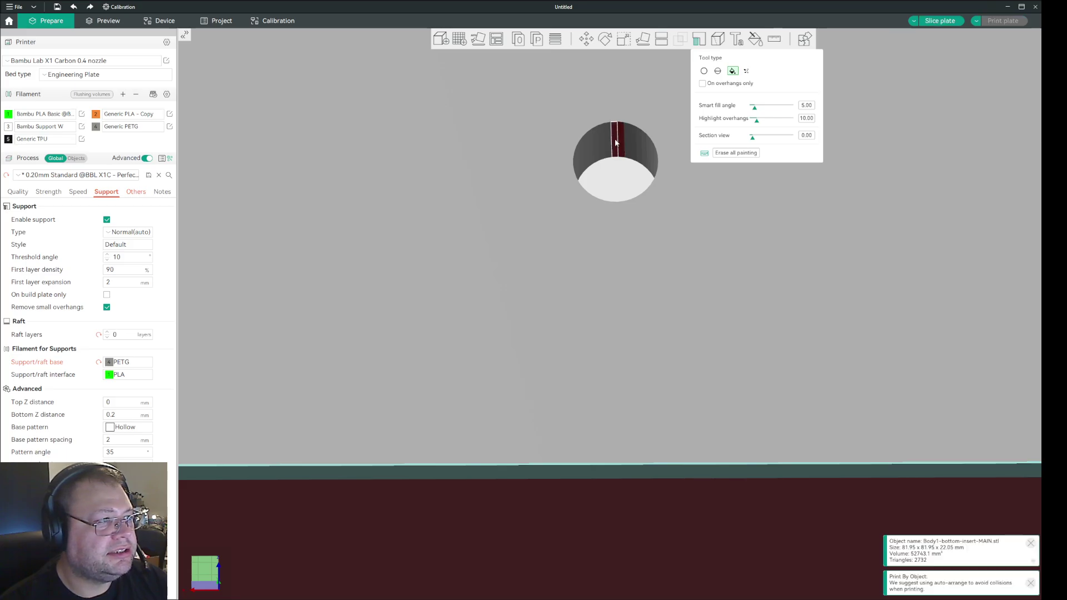
{"action": "left_click", "coordinate": [954, 21]}
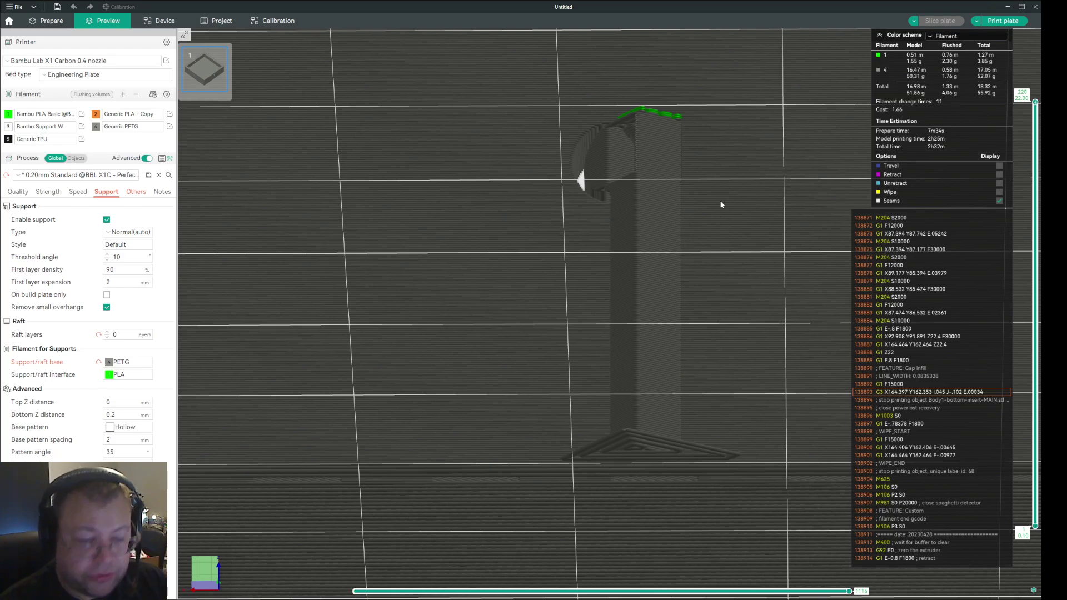
Extend the support blocking to the neighbouring ceiling facet of the side hole with smart fill, and reslice the plate.
{"action": "left_click", "coordinate": [50, 21]}
{"action": "left_click", "coordinate": [700, 40]}
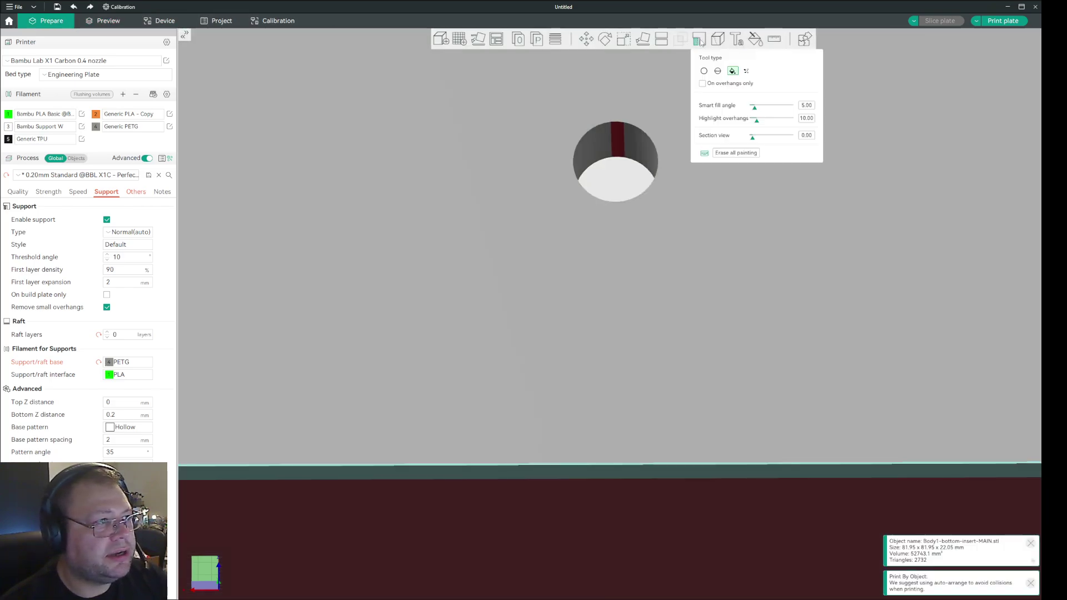
{"action": "left_click", "coordinate": [628, 142]}
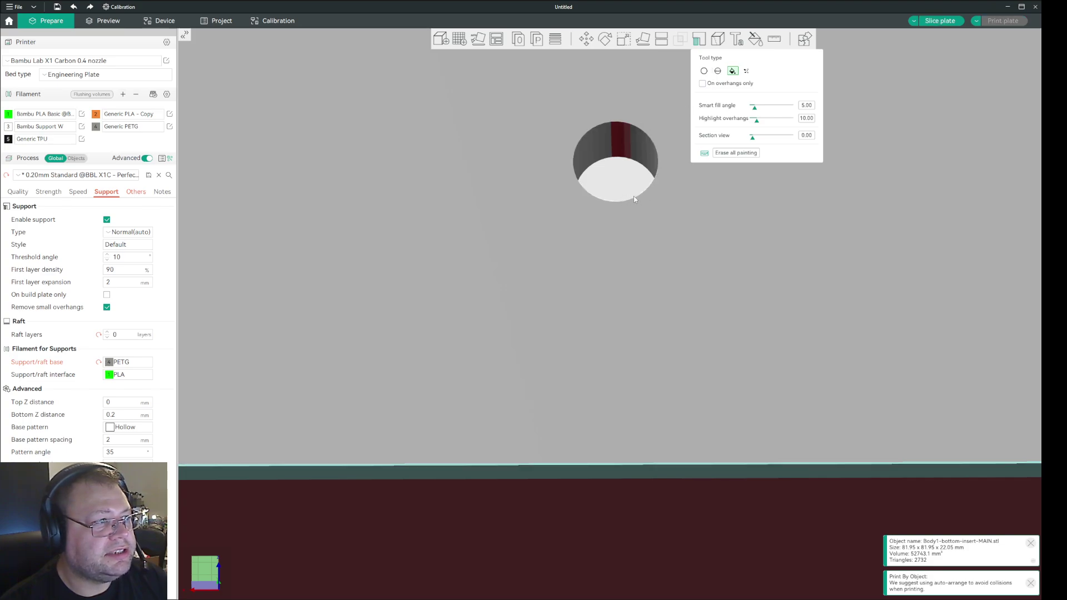
{"action": "left_click", "coordinate": [948, 23]}
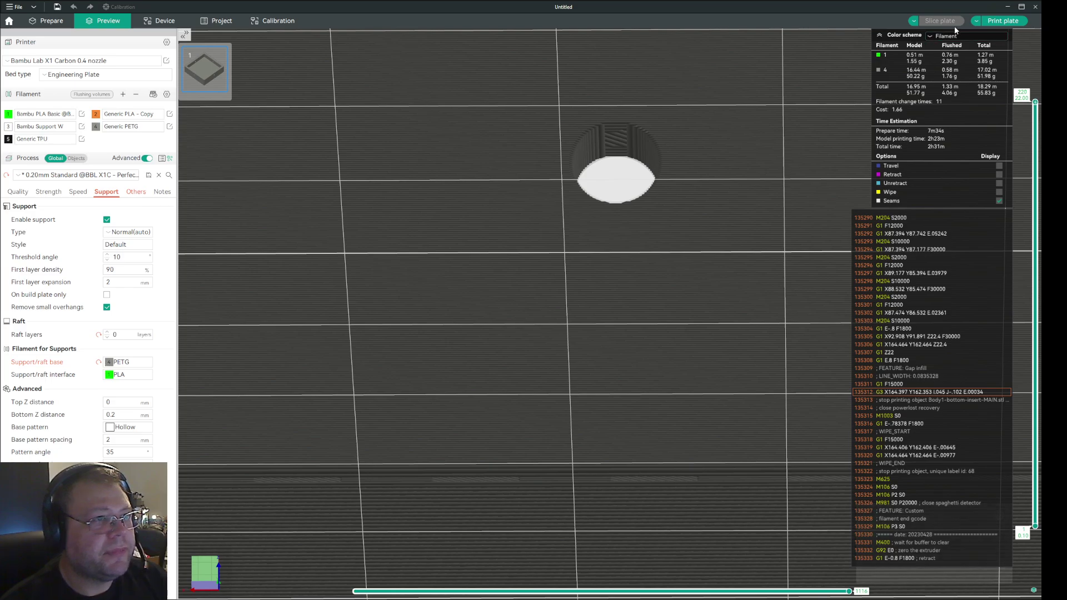
Adjust the blocked facets in the side hole's ceiling with another smart fill, and slice the plate again.
{"action": "left_click", "coordinate": [61, 25]}
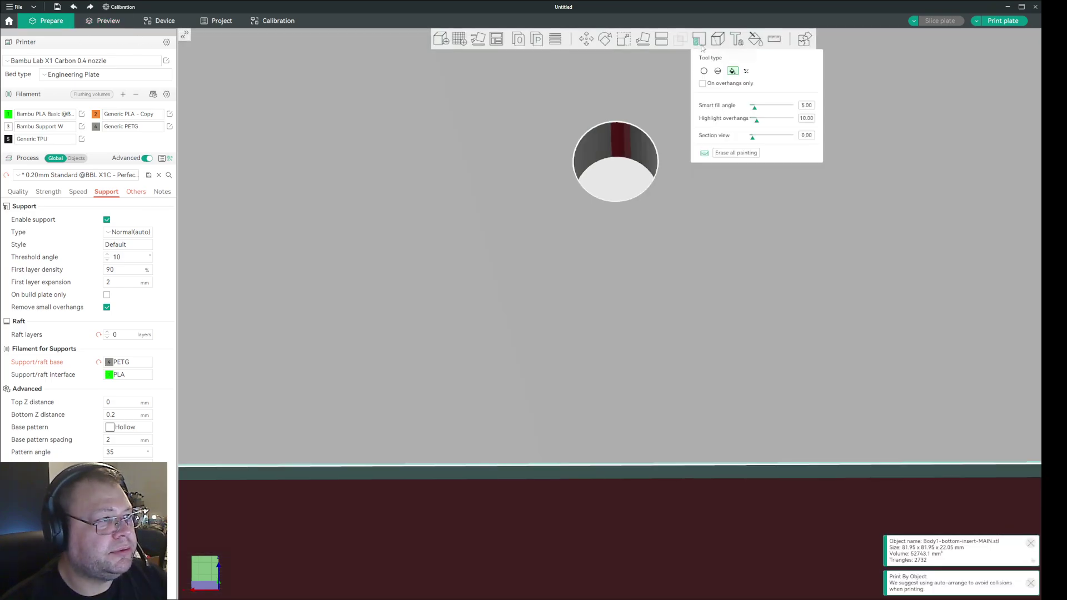
{"action": "left_click", "coordinate": [699, 39]}
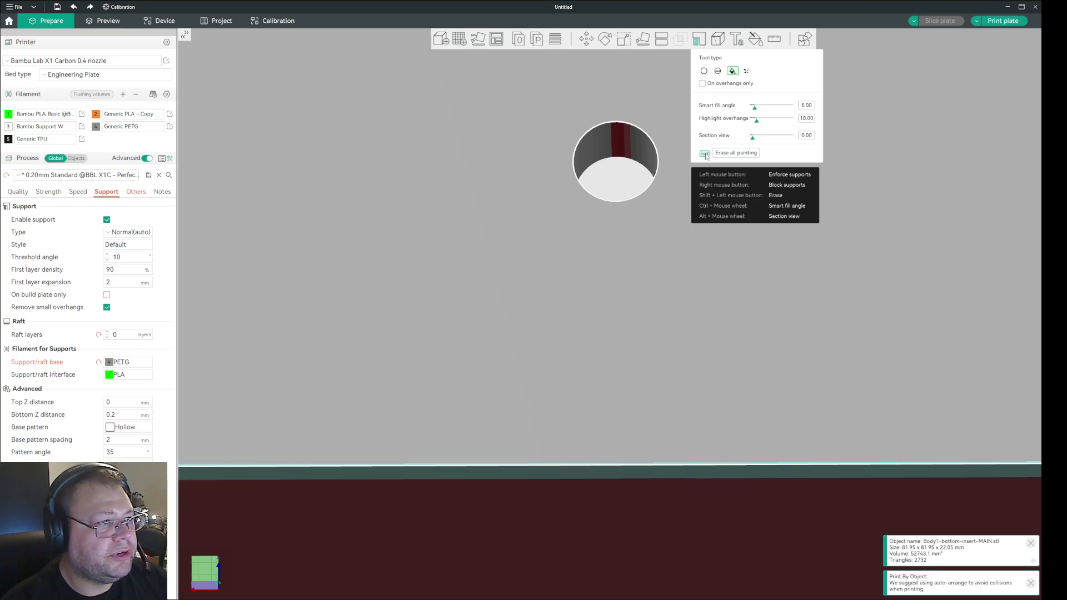
{"action": "left_click", "coordinate": [630, 151]}
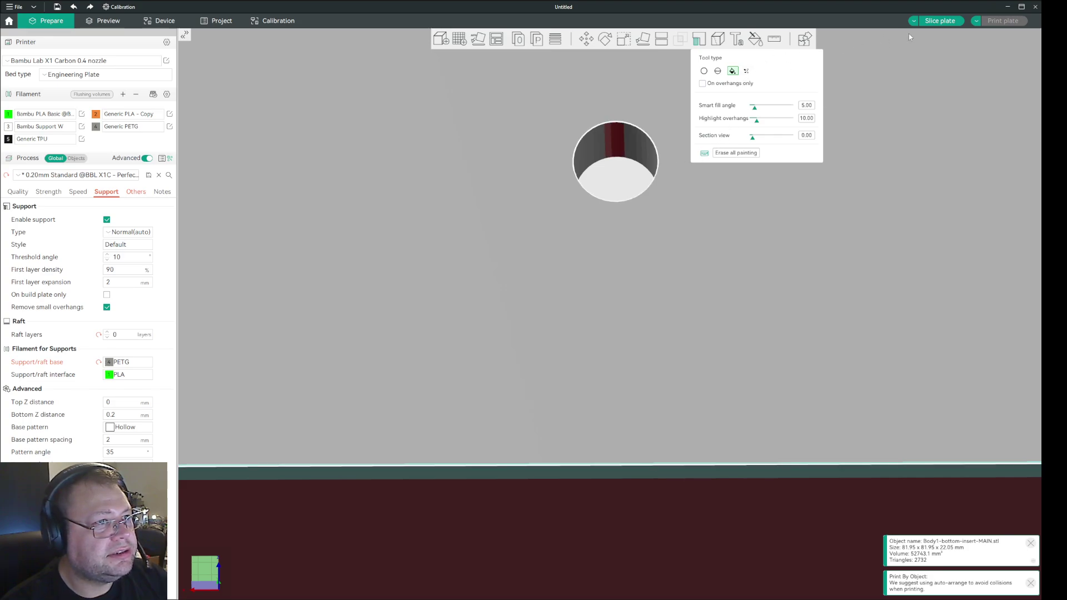
{"action": "left_click", "coordinate": [939, 21]}
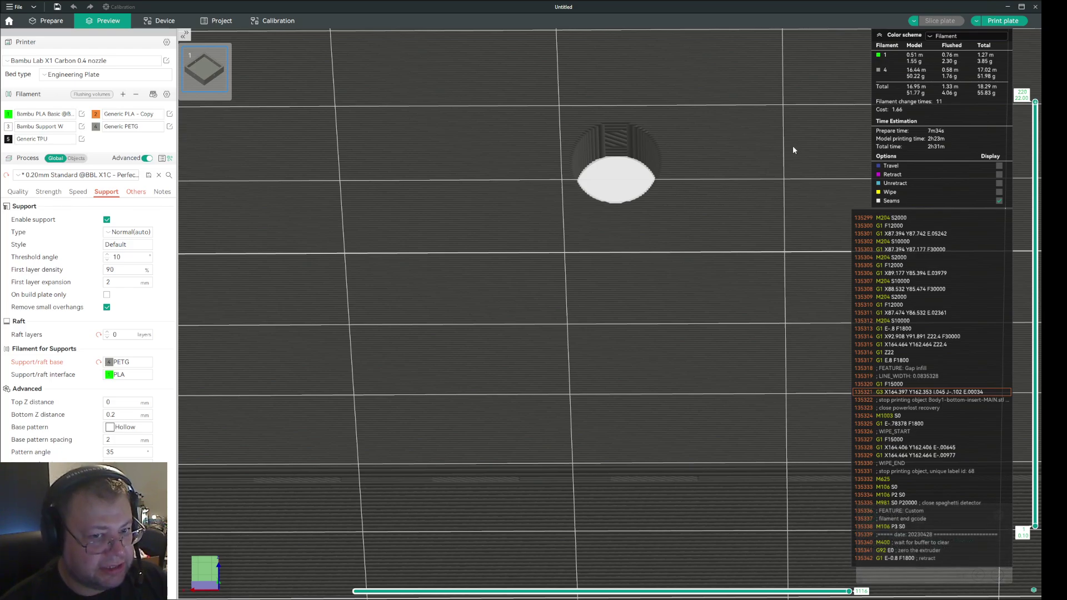
Enforce supports on the central ceiling facet of the front side hole with smart fill at angle 5, and slice the plate.
{"action": "scroll", "coordinate": [675, 126], "scroll_direction": "up", "scroll_amount": 3}
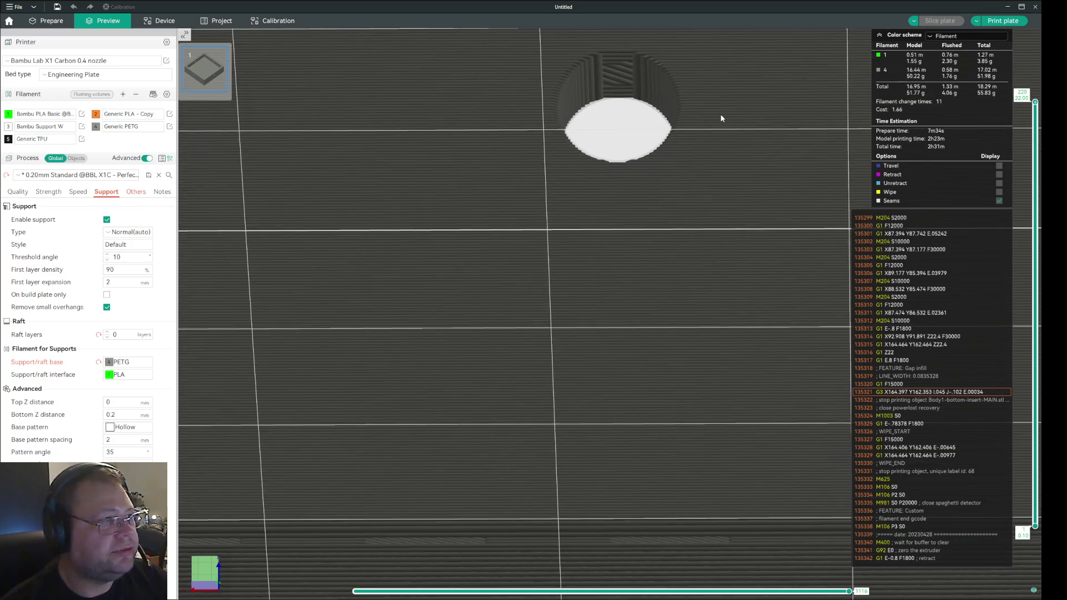
{"action": "middle_click_drag", "start_coordinate": [720, 114], "coordinate": [699, 224]}
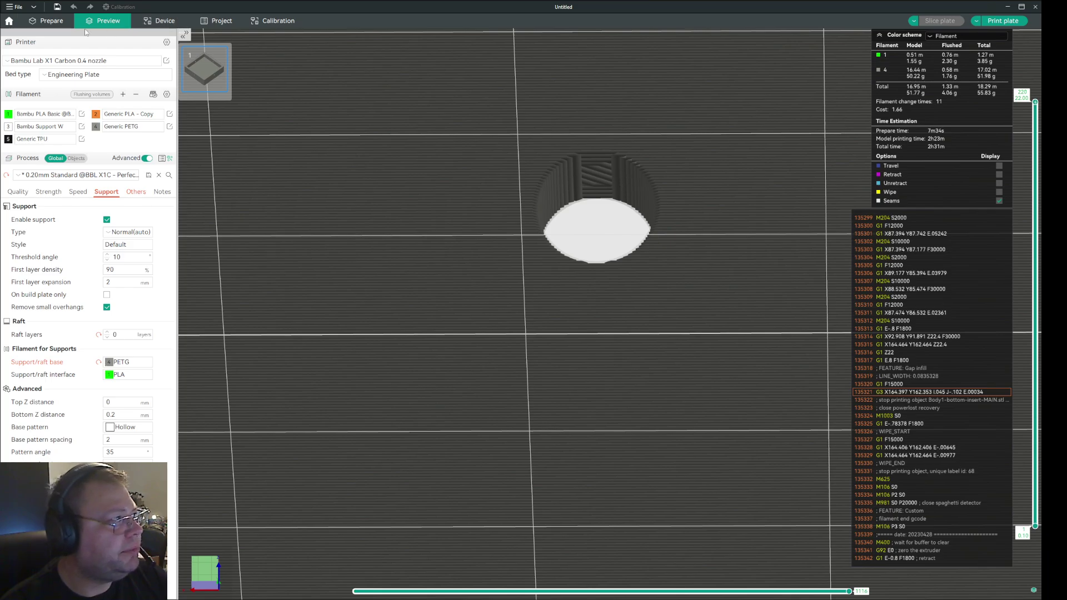
{"action": "key", "text": "Tab"}
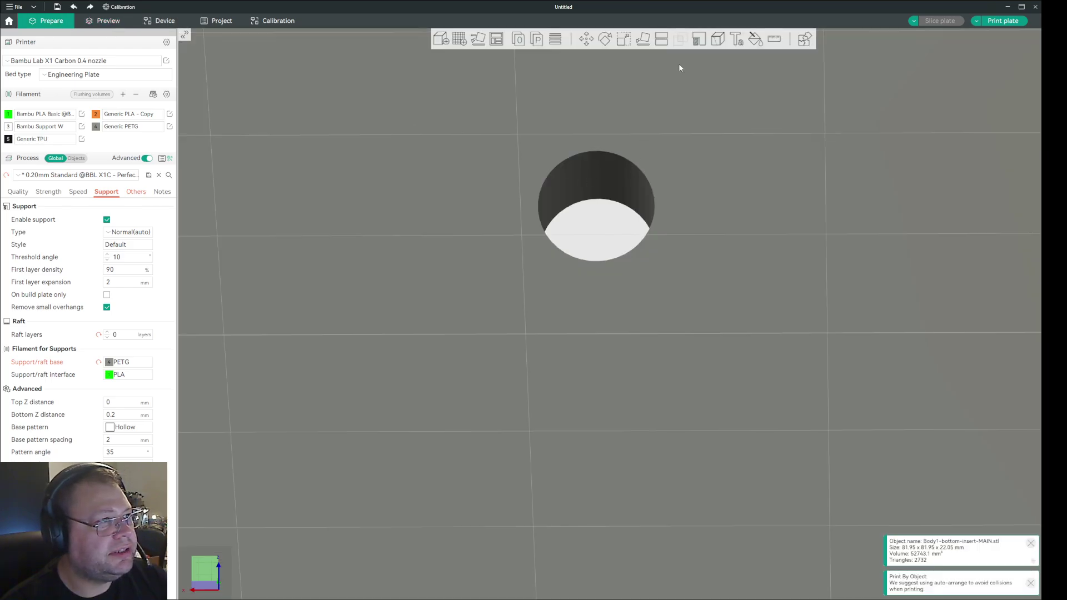
{"action": "left_click", "coordinate": [700, 39]}
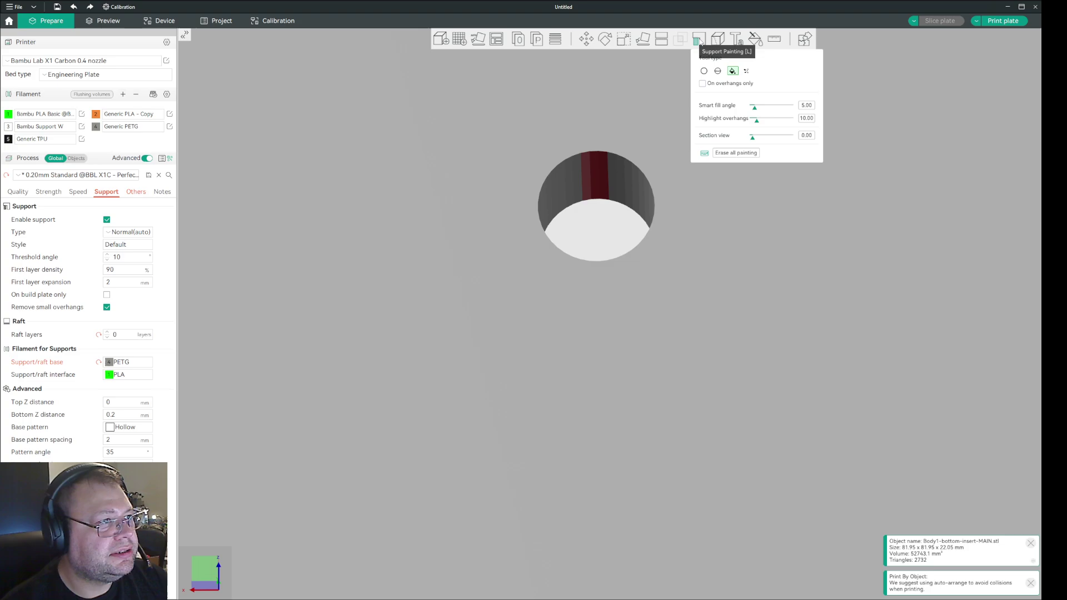
{"action": "left_click", "coordinate": [598, 178]}
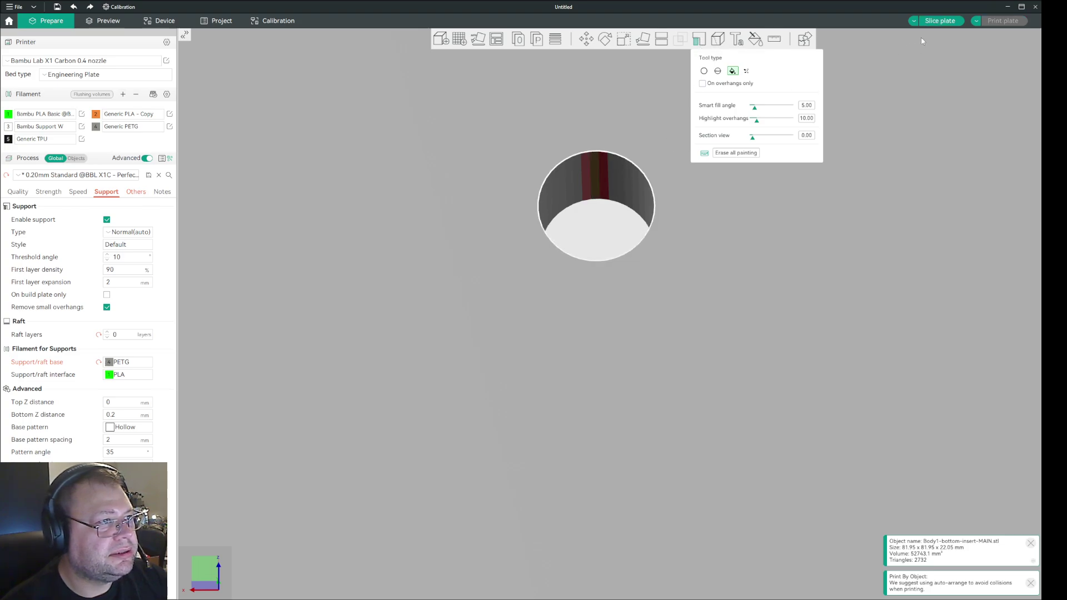
{"action": "left_click", "coordinate": [940, 21]}
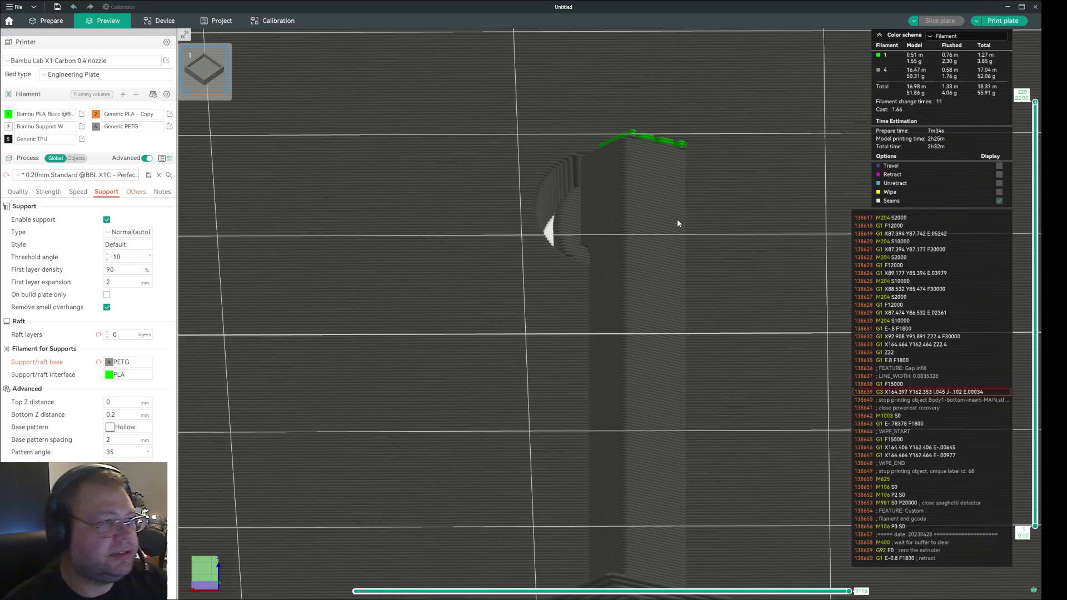
Block supports on the front side hole's central ceiling facet and the facet beside it with smart fill, and reslice the plate.
{"action": "key", "text": "ctrl+Tab"}
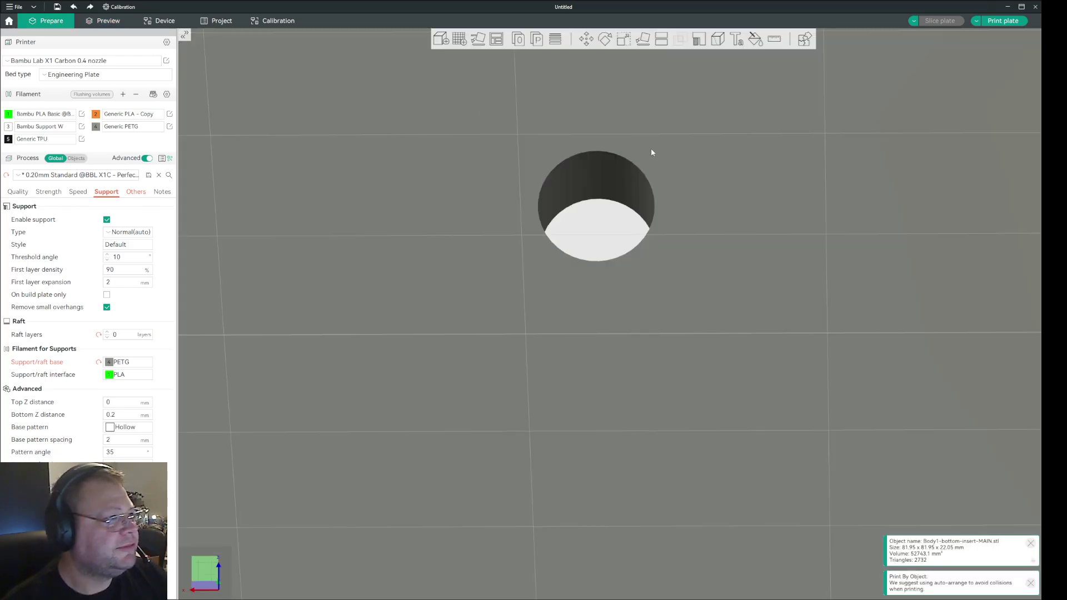
{"action": "key", "text": "l"}
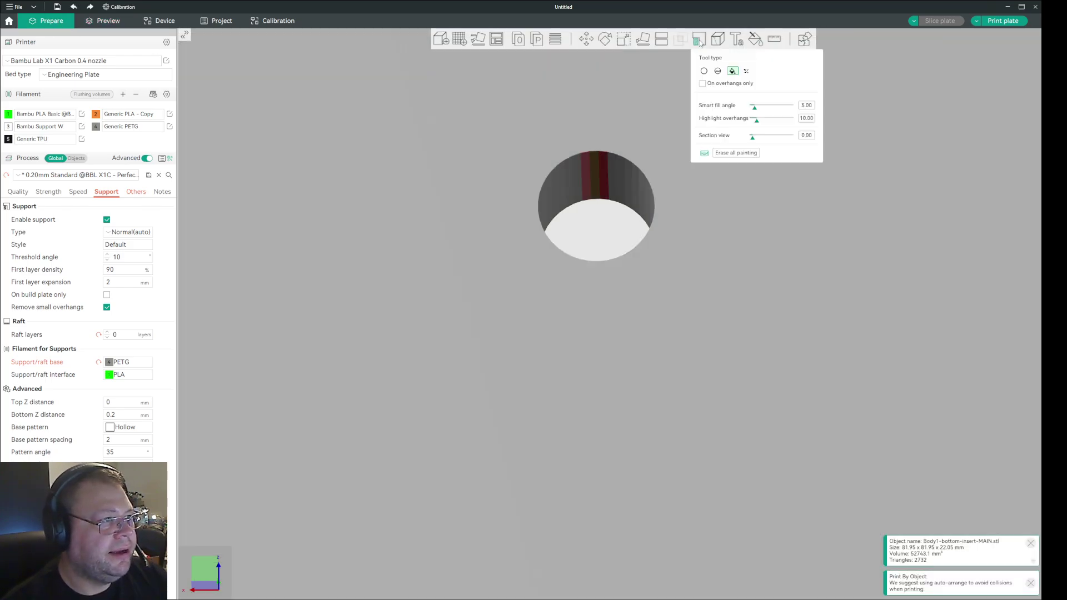
{"action": "left_click", "coordinate": [596, 177]}
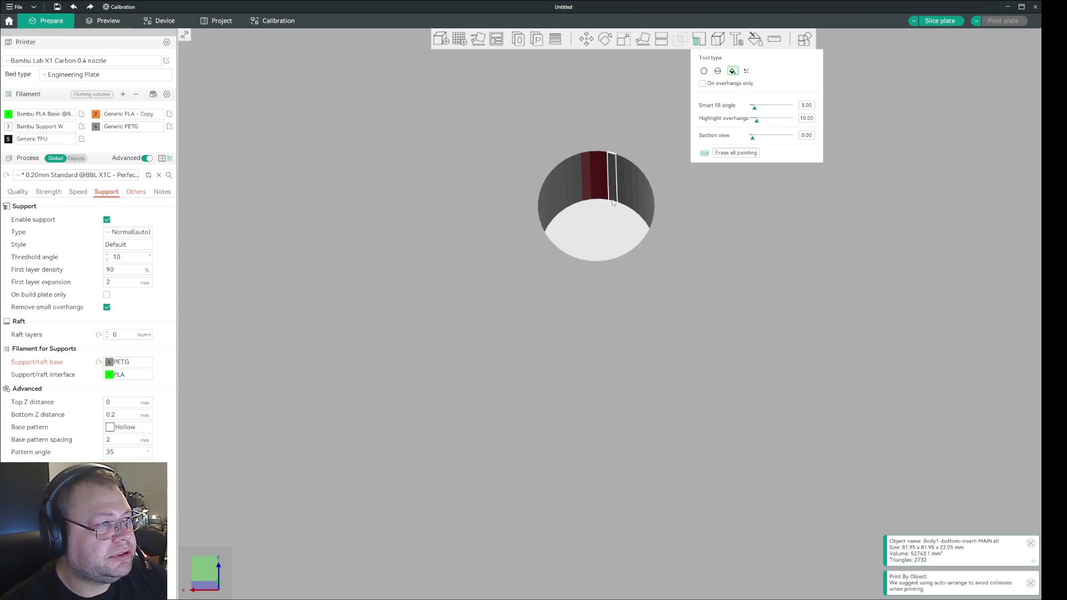
{"action": "left_click", "coordinate": [612, 178]}
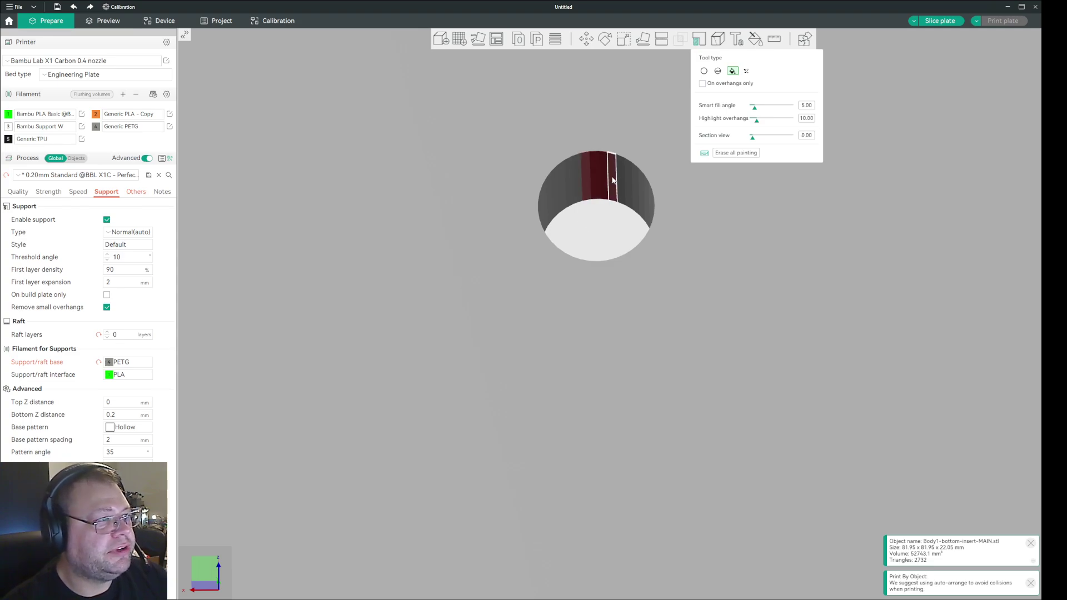
{"action": "left_click", "coordinate": [942, 21]}
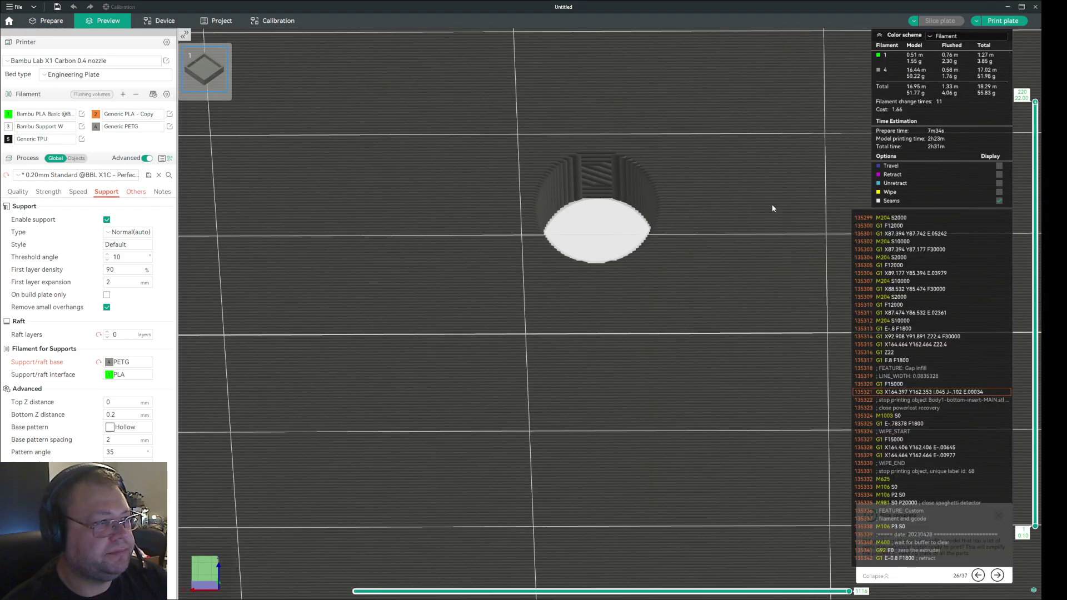
Block supports on the ceiling facets of a second side hole of the box using smart fill in Support Painting.
{"action": "scroll", "coordinate": [769, 204], "scroll_direction": "down", "scroll_amount": 10}
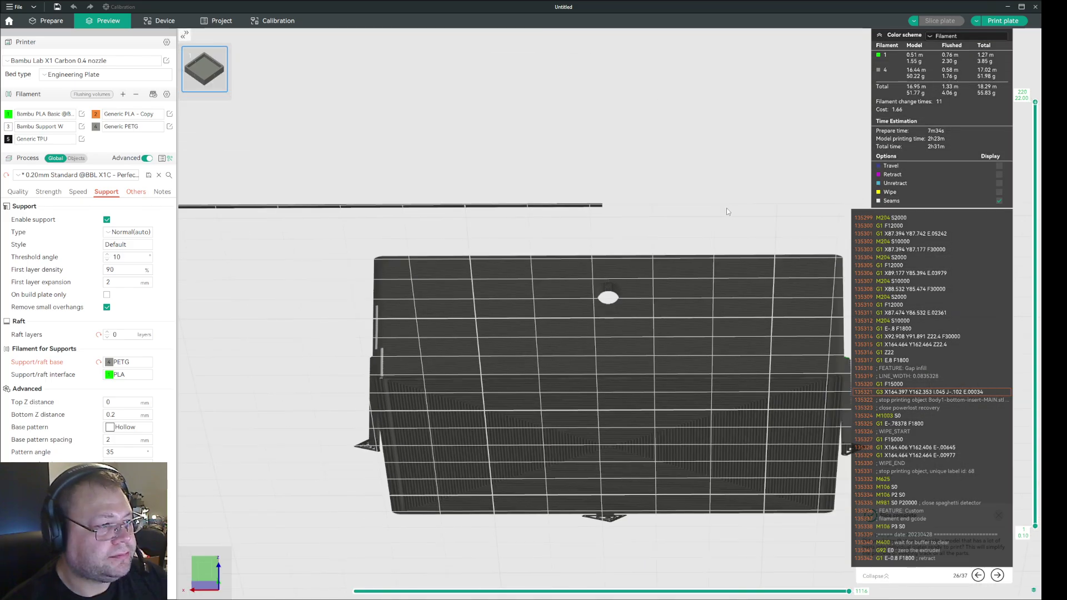
{"action": "left_click_drag", "start_coordinate": [727, 211], "coordinate": [381, 100]}
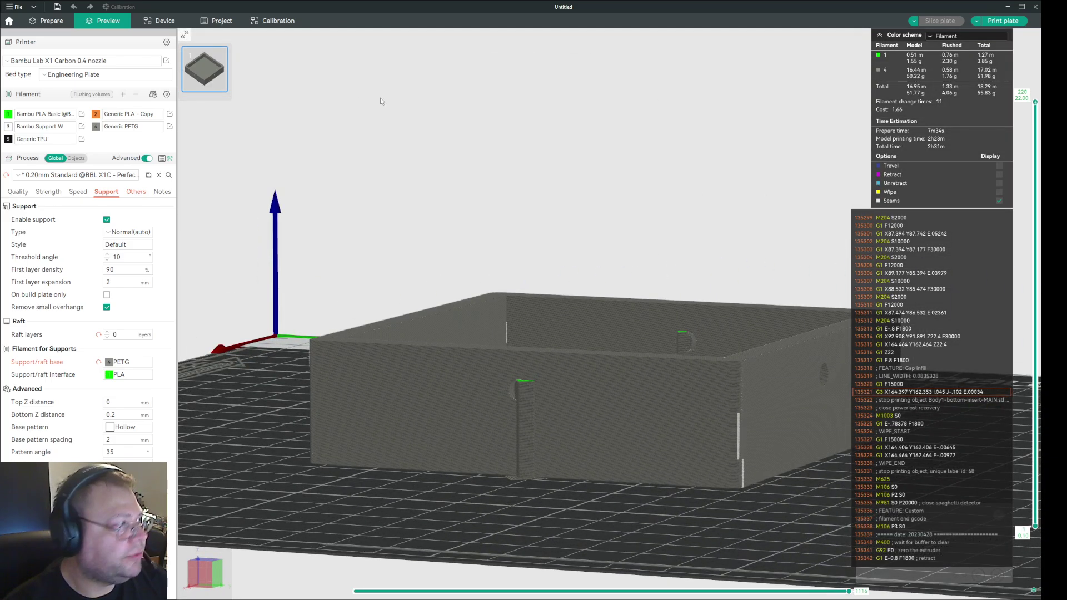
{"action": "left_click", "coordinate": [52, 21]}
{"action": "left_click_drag", "start_coordinate": [597, 271], "coordinate": [551, 227]}
{"action": "left_click", "coordinate": [700, 39]}
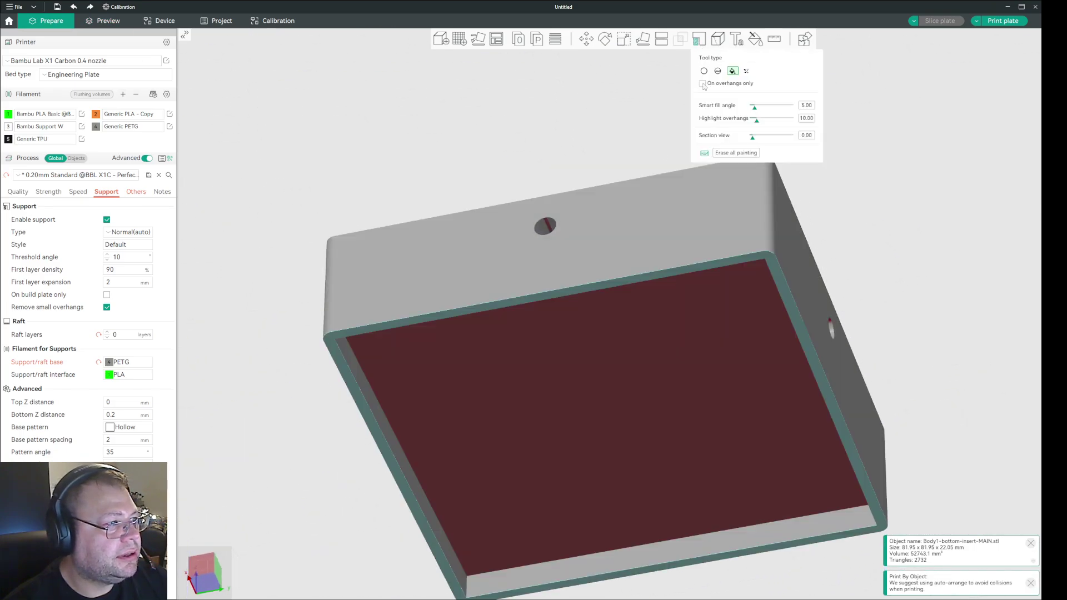
{"action": "scroll", "coordinate": [550, 229], "scroll_direction": "down", "scroll_amount": 2}
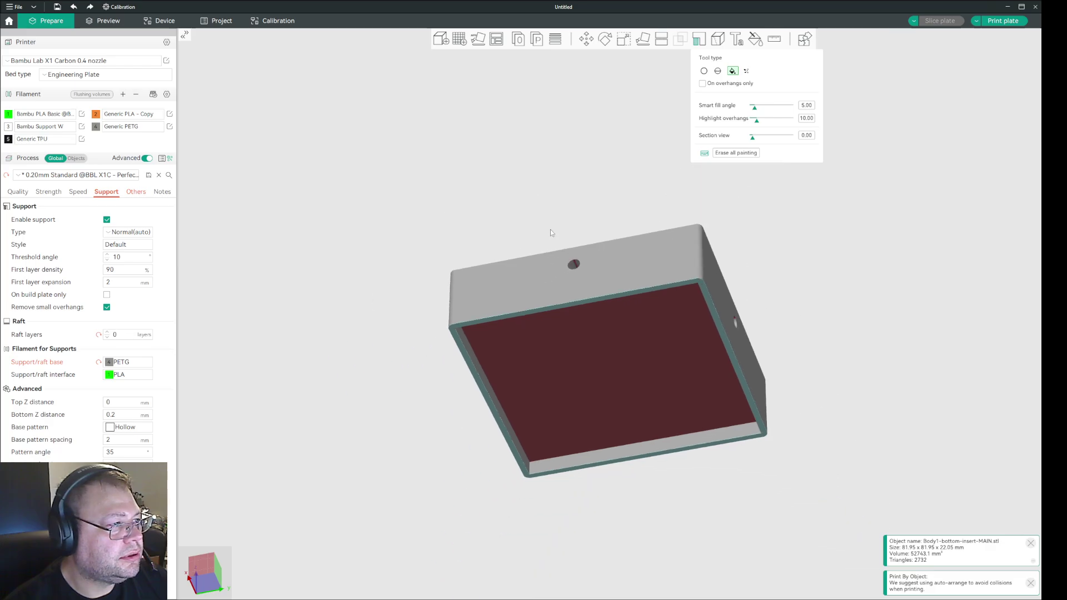
{"action": "scroll", "coordinate": [550, 229], "scroll_direction": "up", "scroll_amount": 8}
{"action": "middle_click_drag", "start_coordinate": [559, 224], "coordinate": [773, 464]}
{"action": "scroll", "coordinate": [745, 420], "scroll_direction": "up", "scroll_amount": 3}
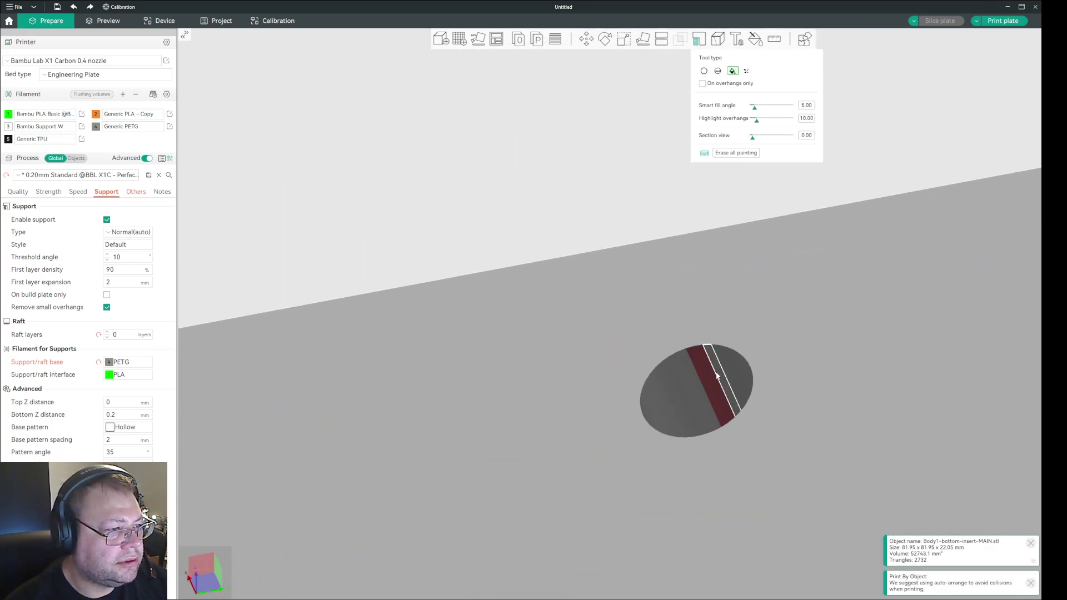
{"action": "left_click_drag", "start_coordinate": [717, 377], "coordinate": [698, 385]}
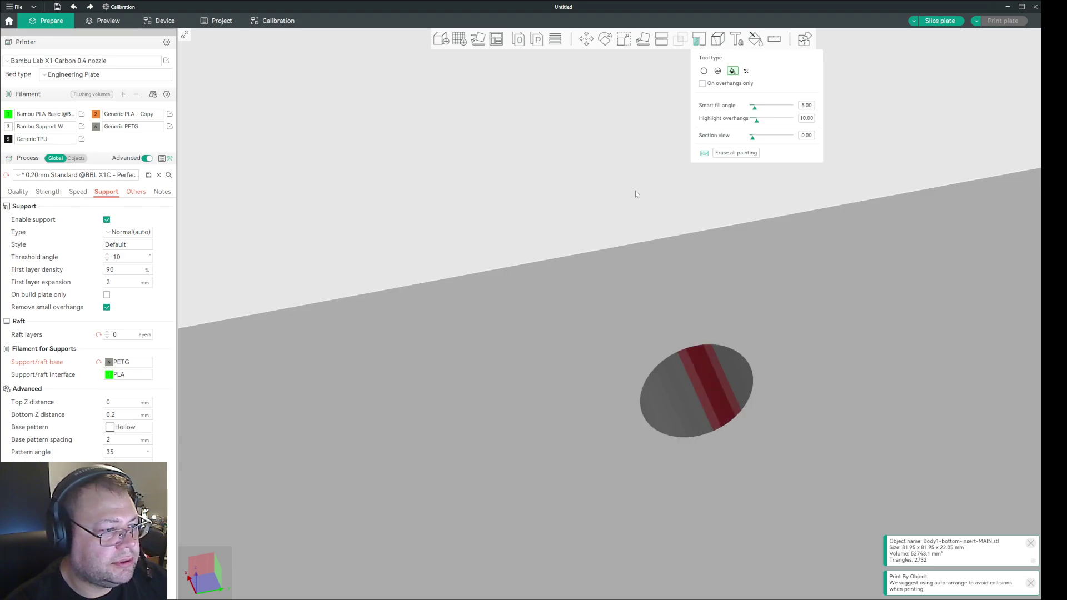
{"action": "left_click", "coordinate": [699, 39]}
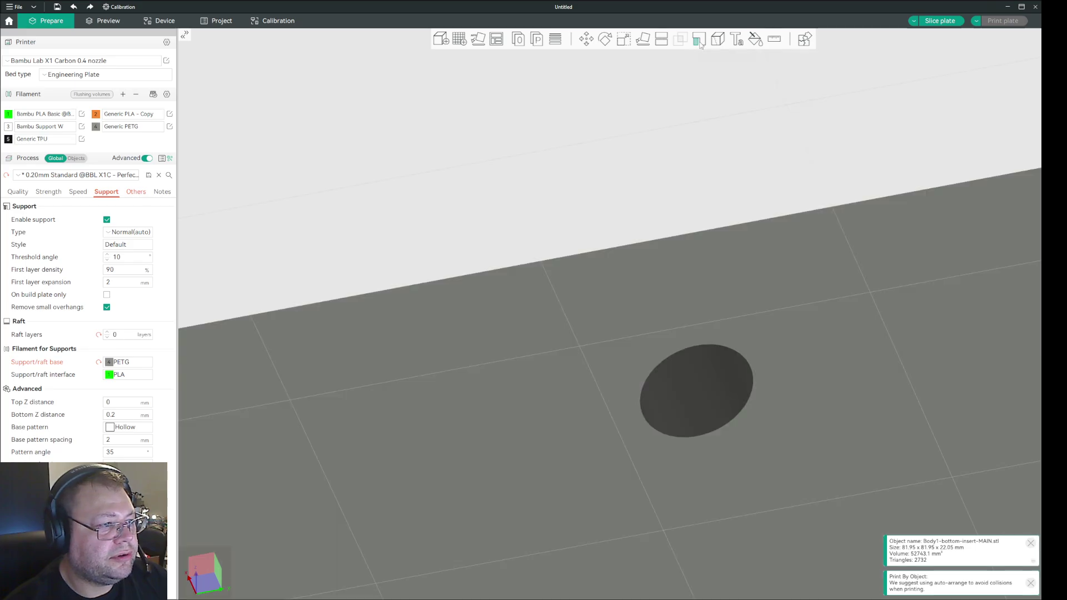
Block supports on the ceiling facets of the third side hole with smart fill at angle 5.
{"action": "scroll", "coordinate": [705, 221], "scroll_direction": "up", "scroll_amount": 2}
{"action": "scroll", "coordinate": [704, 221], "scroll_direction": "down", "scroll_amount": 8}
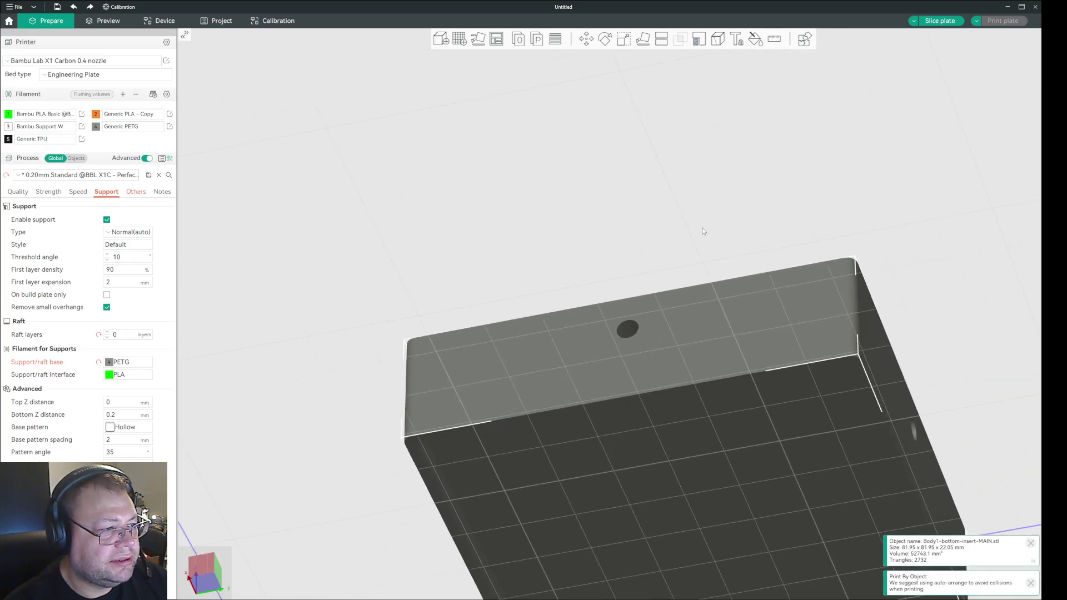
{"action": "left_click_drag", "start_coordinate": [675, 207], "coordinate": [725, 208]}
{"action": "scroll", "coordinate": [636, 318], "scroll_direction": "up", "scroll_amount": 5}
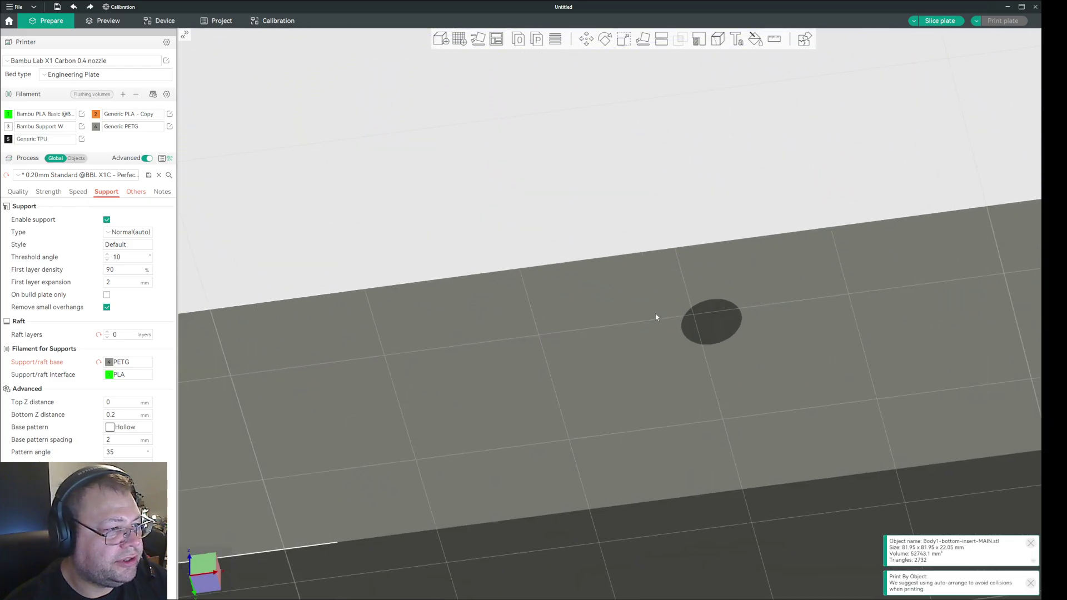
{"action": "left_click", "coordinate": [699, 39]}
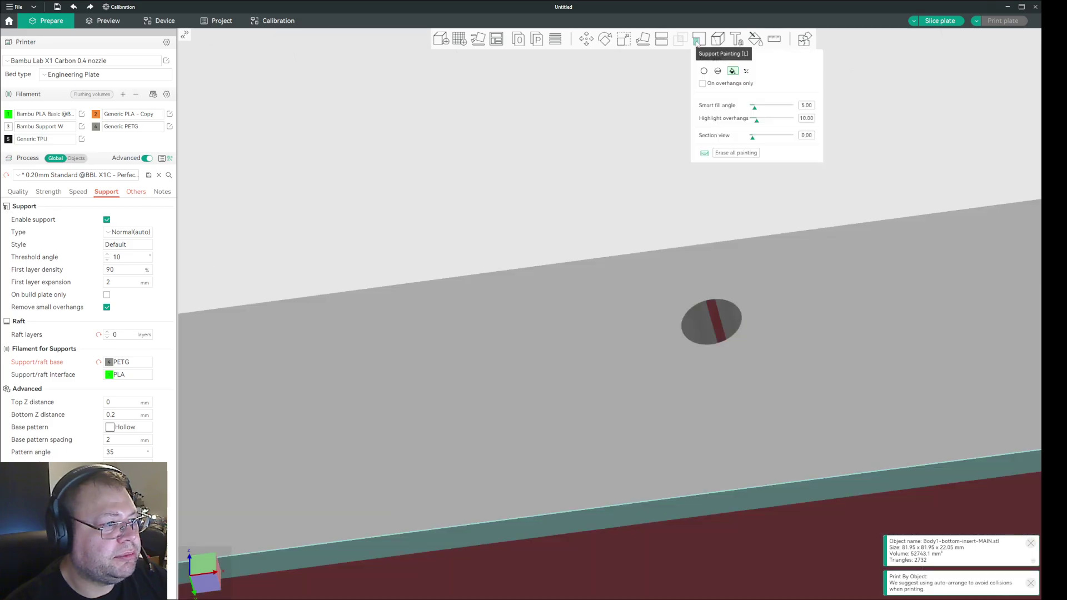
{"action": "left_click", "coordinate": [724, 320]}
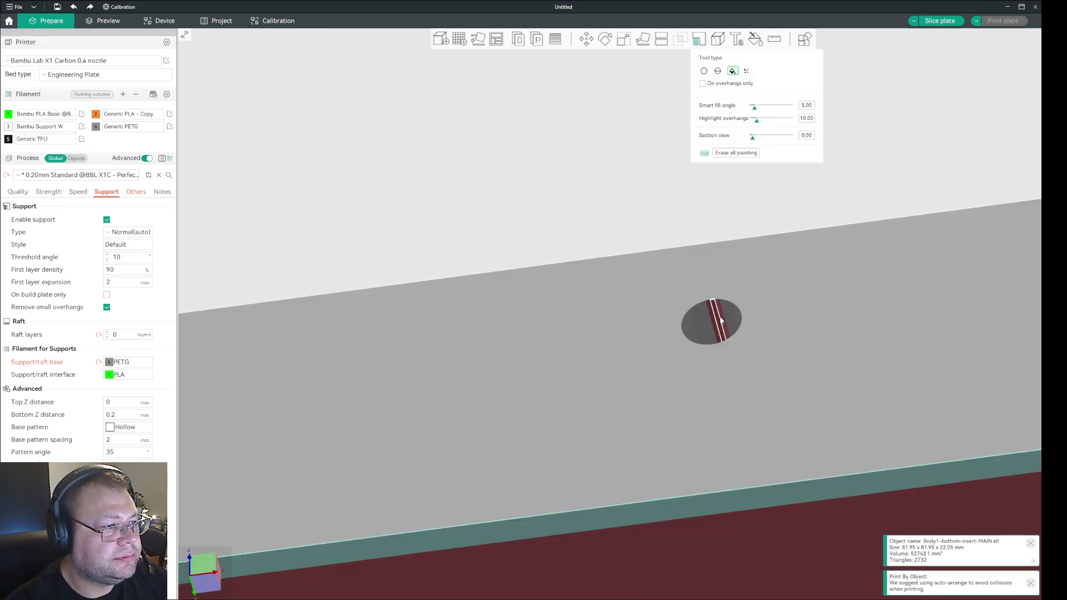
{"action": "left_click", "coordinate": [721, 320]}
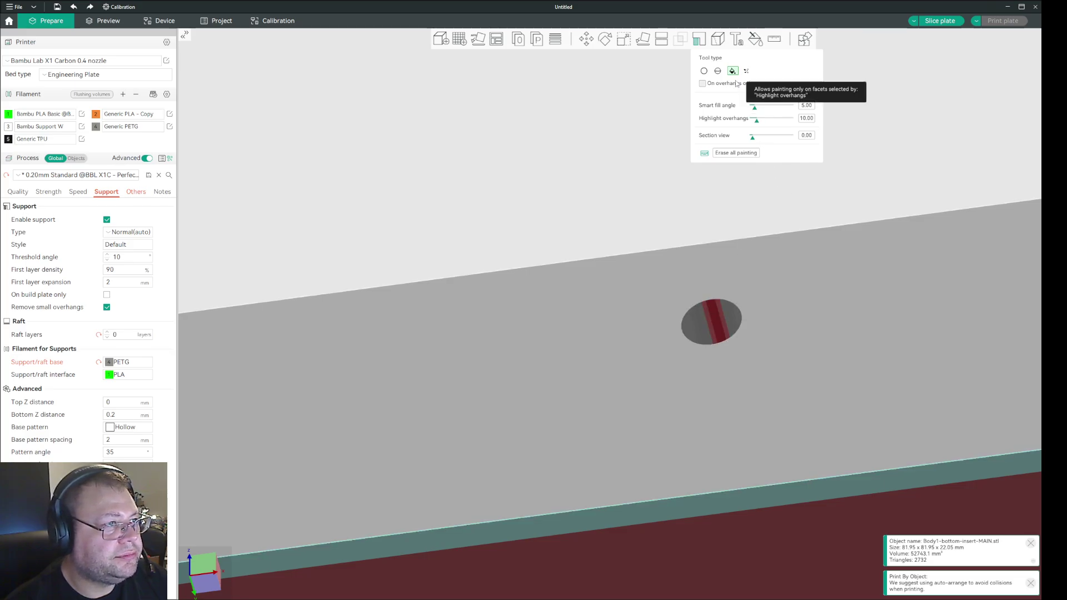
{"action": "key", "text": "Escape"}
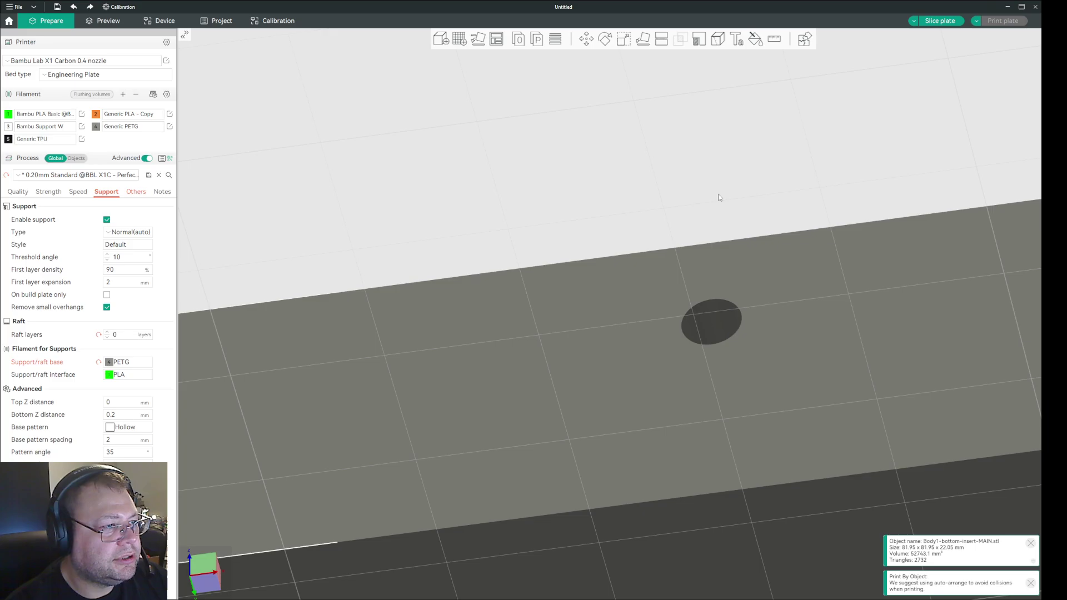
Block supports on the ceiling facets of the last unpainted side hole and leave Support Painting.
{"action": "scroll", "coordinate": [718, 194], "scroll_direction": "down", "scroll_amount": 6}
{"action": "left_click_drag", "start_coordinate": [658, 192], "coordinate": [689, 186]}
{"action": "left_click", "coordinate": [700, 43]}
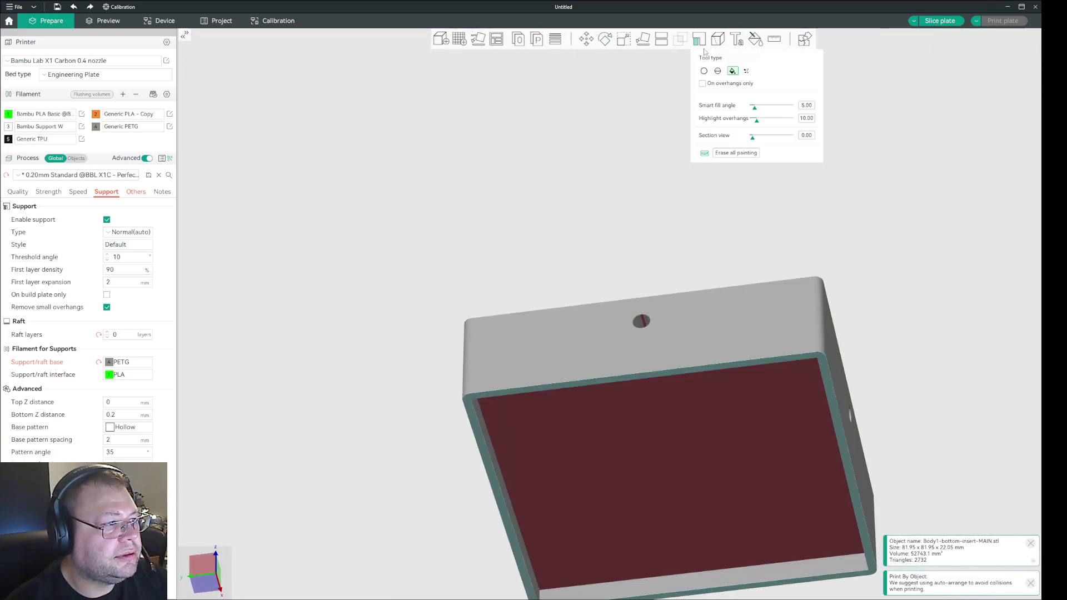
{"action": "scroll", "coordinate": [650, 323], "scroll_direction": "up", "scroll_amount": 8}
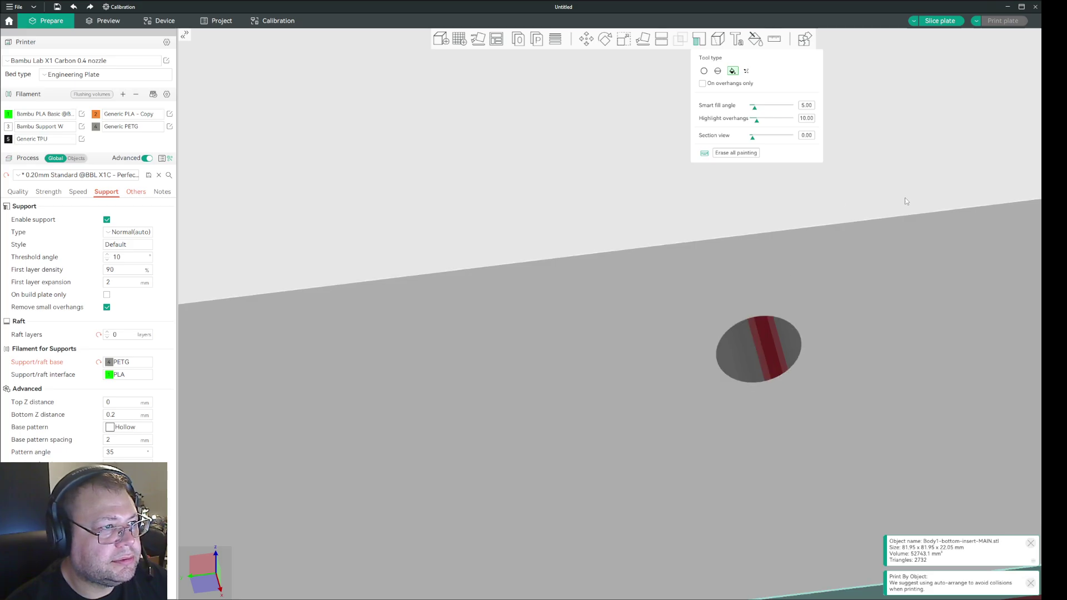
{"action": "left_click", "coordinate": [700, 39]}
Slice the plate and inspect all four side holes of the box for supports in the preview.
{"action": "scroll", "coordinate": [779, 221], "scroll_direction": "up", "scroll_amount": 2}
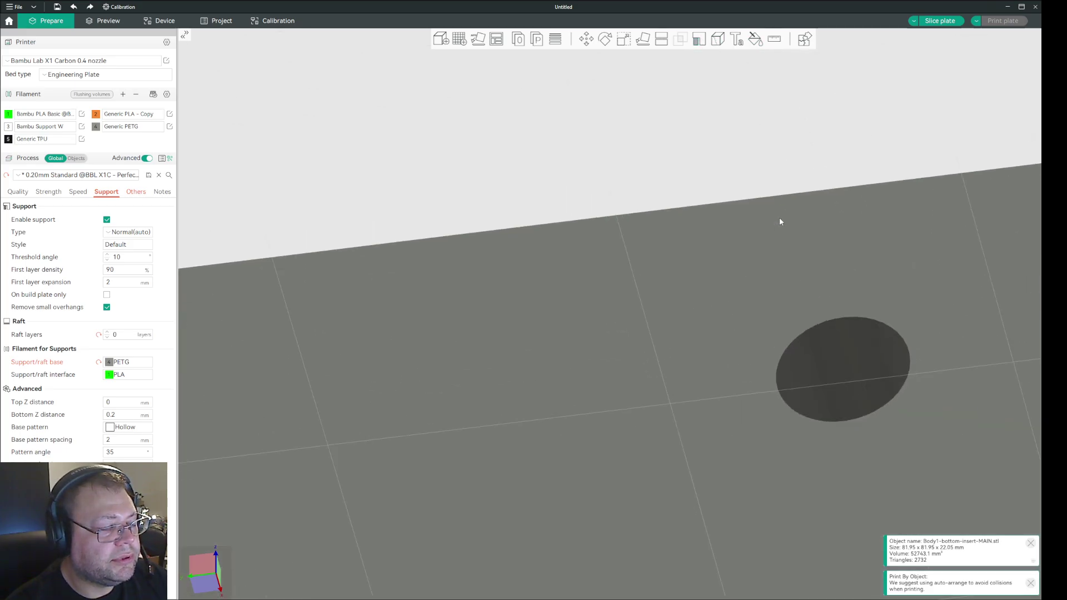
{"action": "scroll", "coordinate": [779, 217], "scroll_direction": "down", "scroll_amount": 3}
{"action": "left_click_drag", "start_coordinate": [779, 215], "coordinate": [904, 75]}
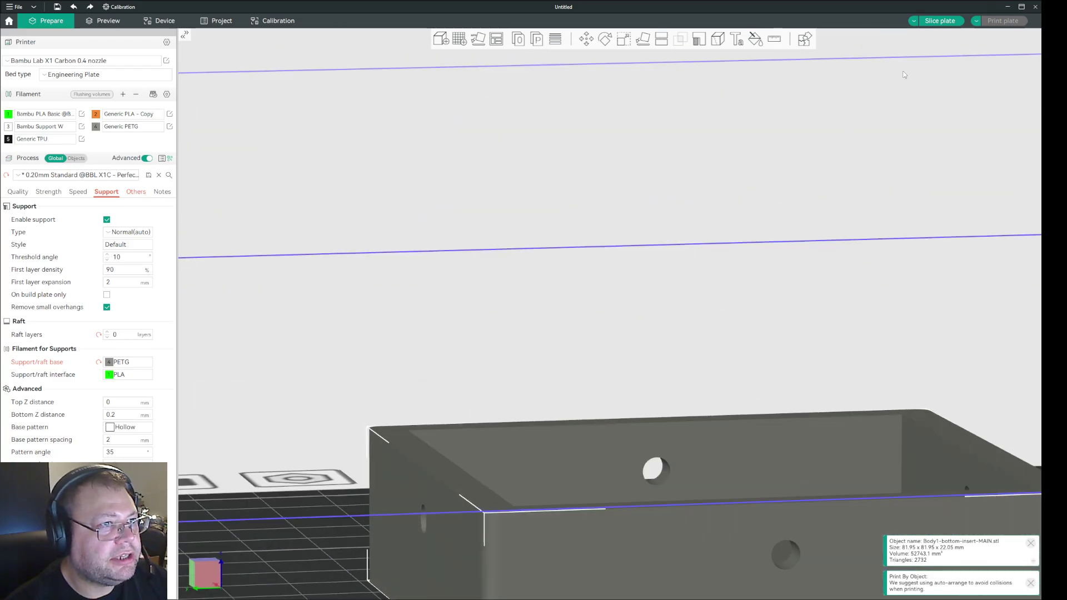
{"action": "left_click", "coordinate": [951, 22]}
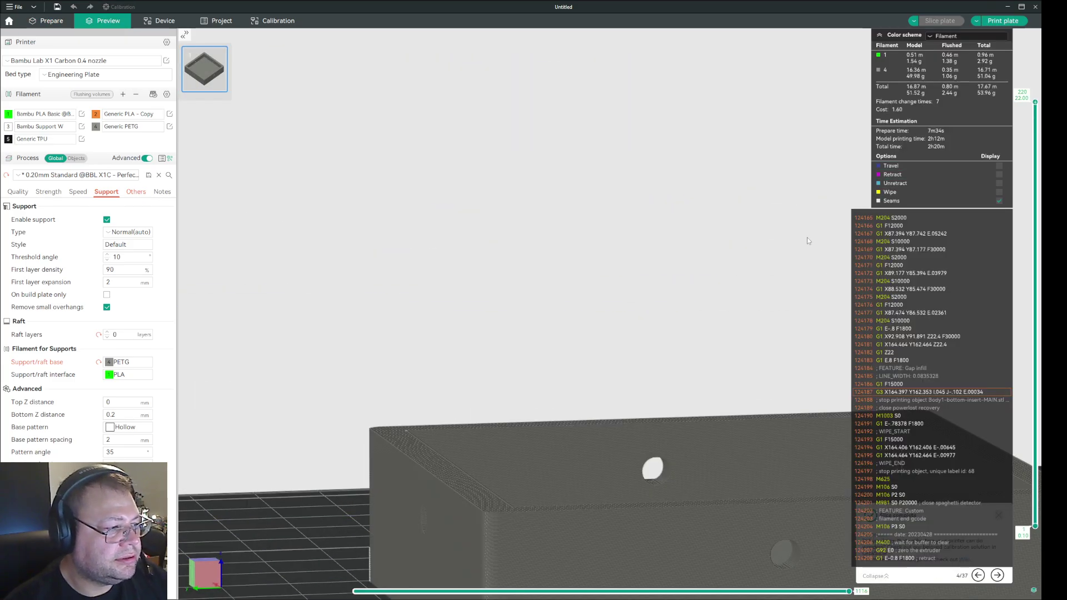
{"action": "scroll", "coordinate": [717, 323], "scroll_direction": "down", "scroll_amount": 5}
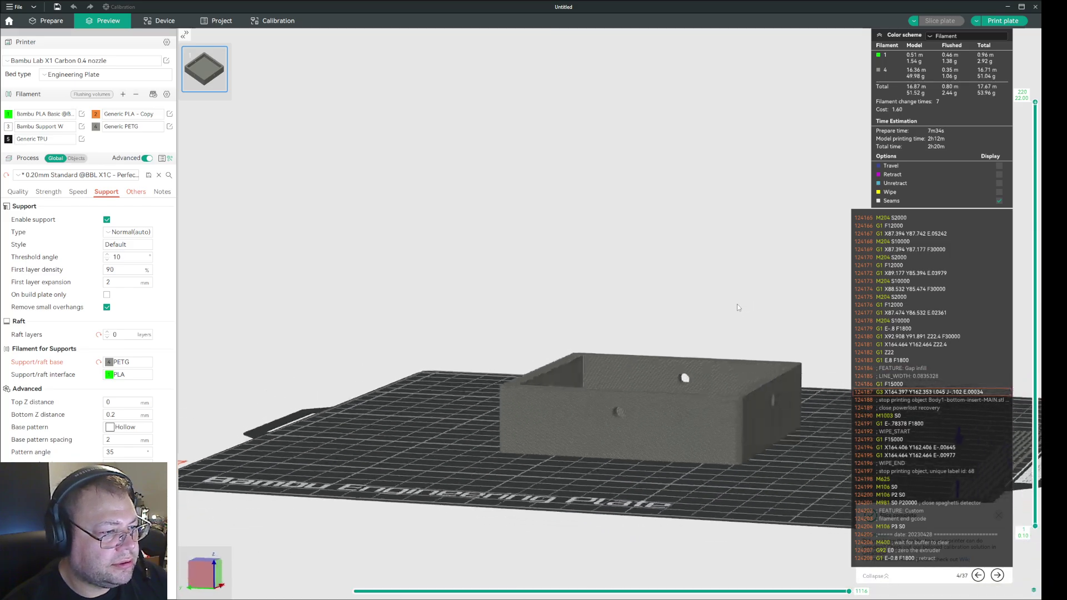
{"action": "left_click_drag", "start_coordinate": [737, 305], "coordinate": [634, 318]}
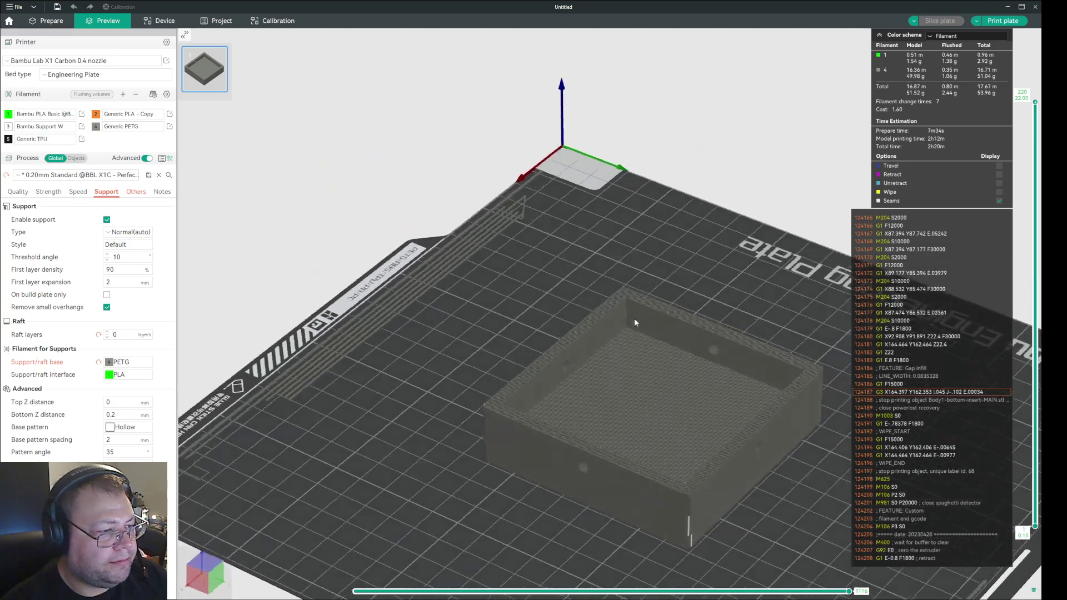
{"action": "scroll", "coordinate": [633, 315], "scroll_direction": "up", "scroll_amount": 5}
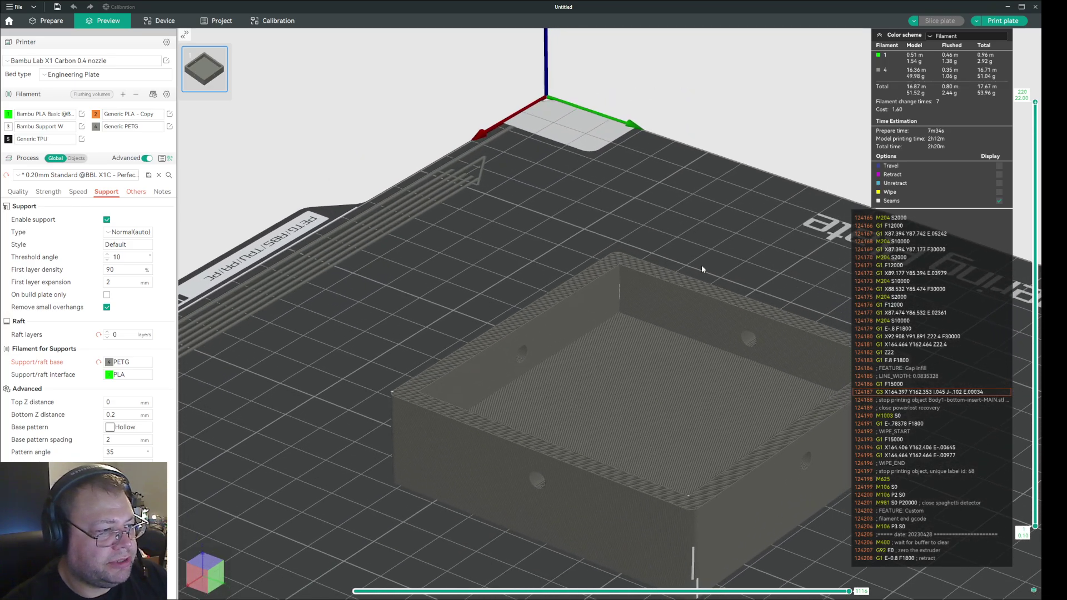
{"action": "right_click_drag", "start_coordinate": [701, 265], "coordinate": [597, 188]}
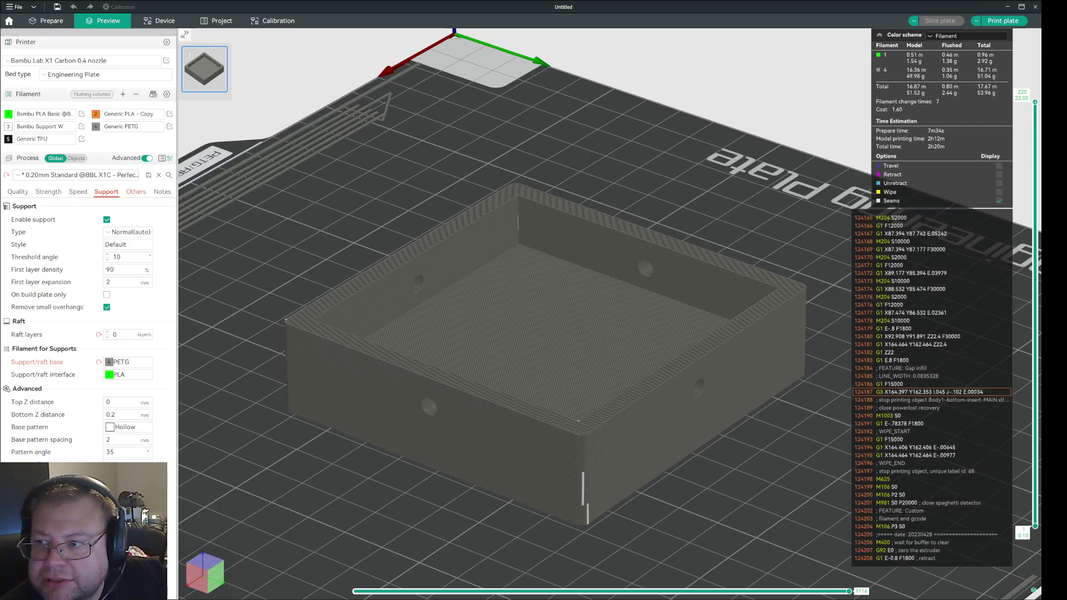
Switch to Autodesk Fusion and hide the Body4-Glass-FINISH body in the led-pole-cap design.
{"action": "key", "text": "alt+Tab"}
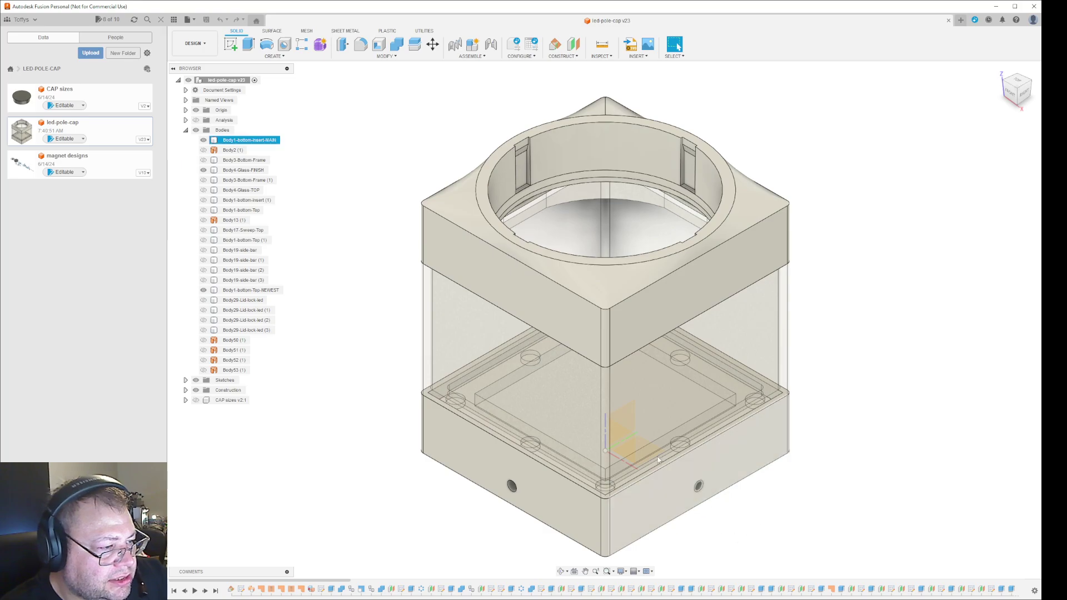
{"action": "left_click", "coordinate": [203, 170]}
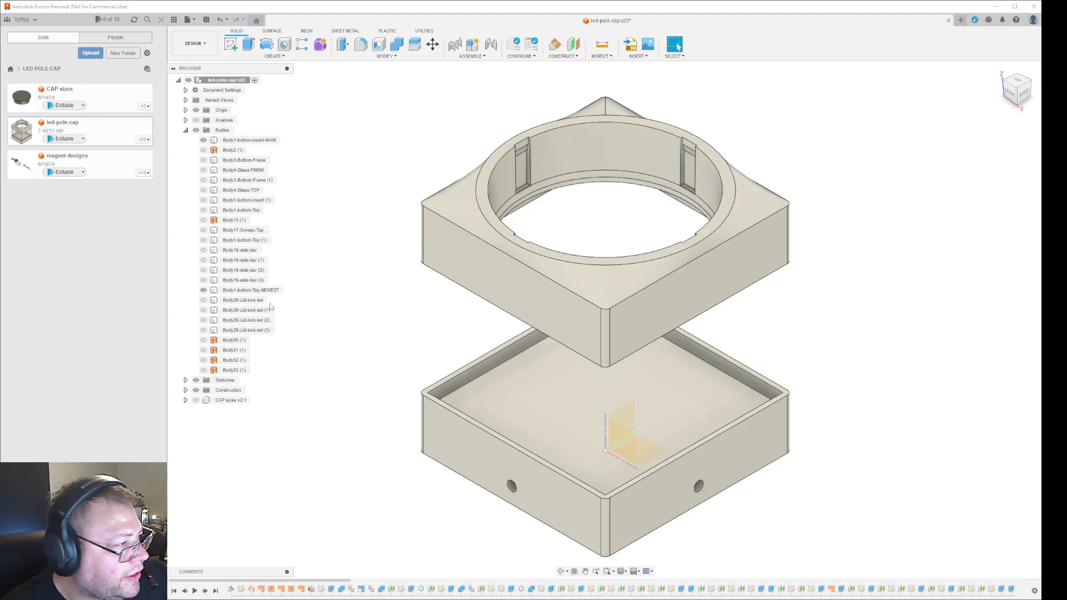
Set the opacity of Body1-bottom-insert-MAIN to 70% and examine its internal holes from low side views.
{"action": "right_click", "coordinate": [272, 141]}
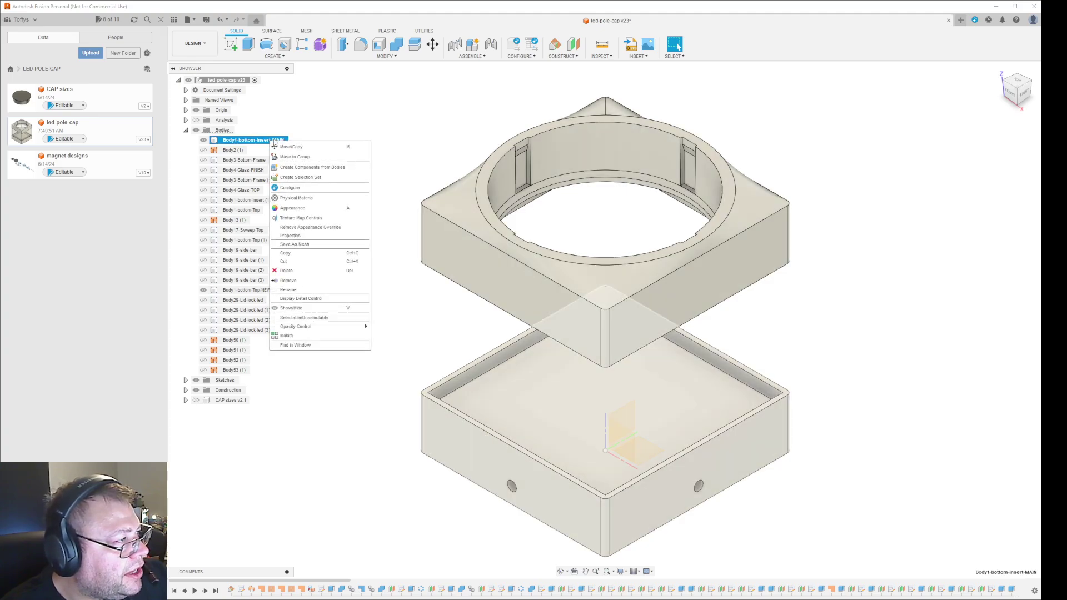
{"action": "mouse_move", "coordinate": [345, 327]}
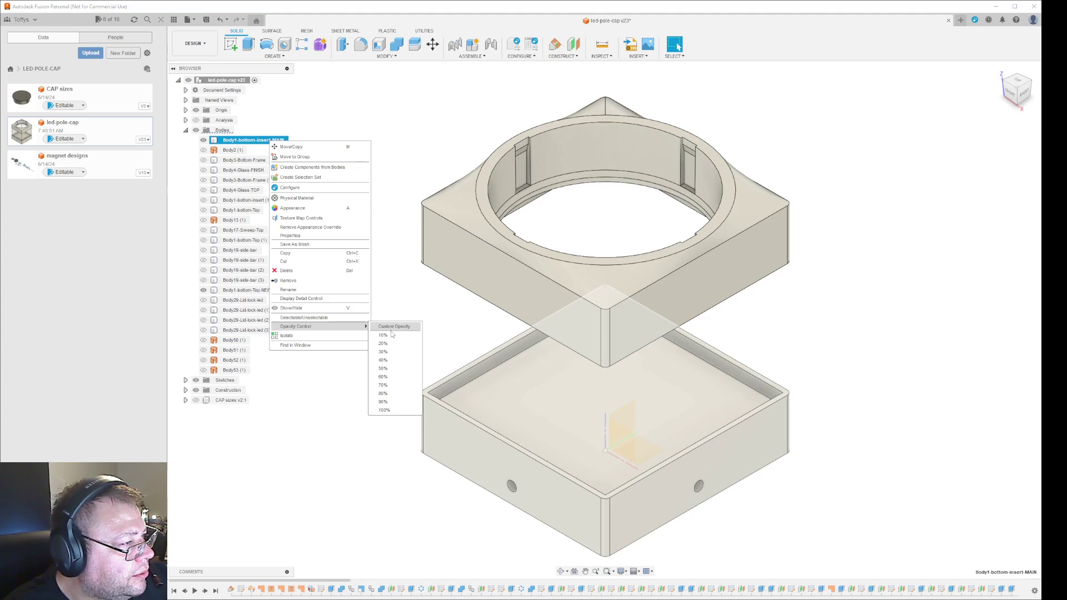
{"action": "left_click", "coordinate": [383, 385]}
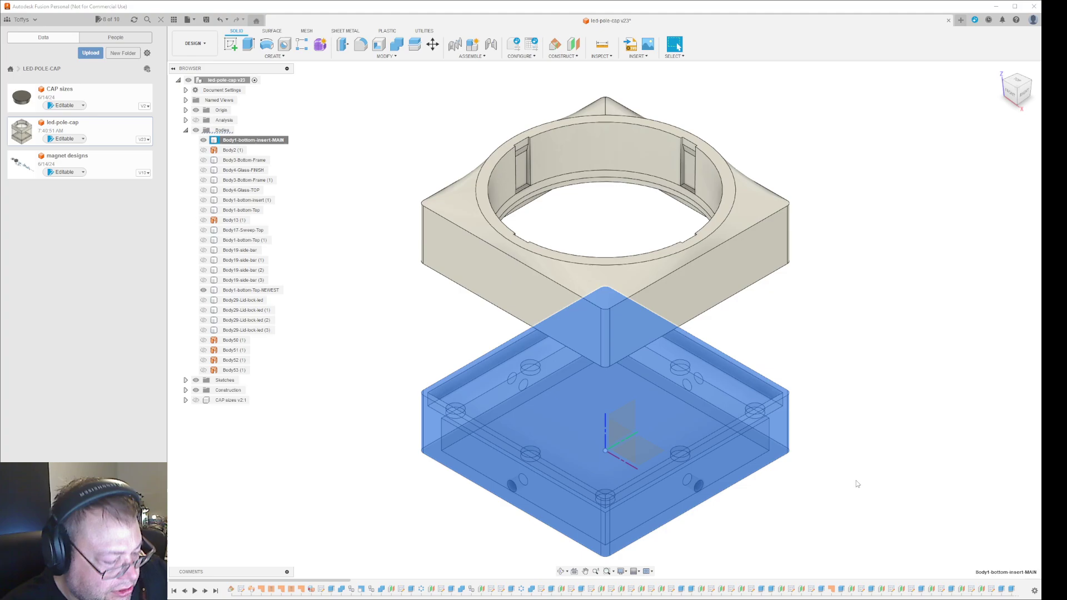
{"action": "middle_click_drag", "start_coordinate": [798, 488], "coordinate": [808, 448], "text": "shift"}
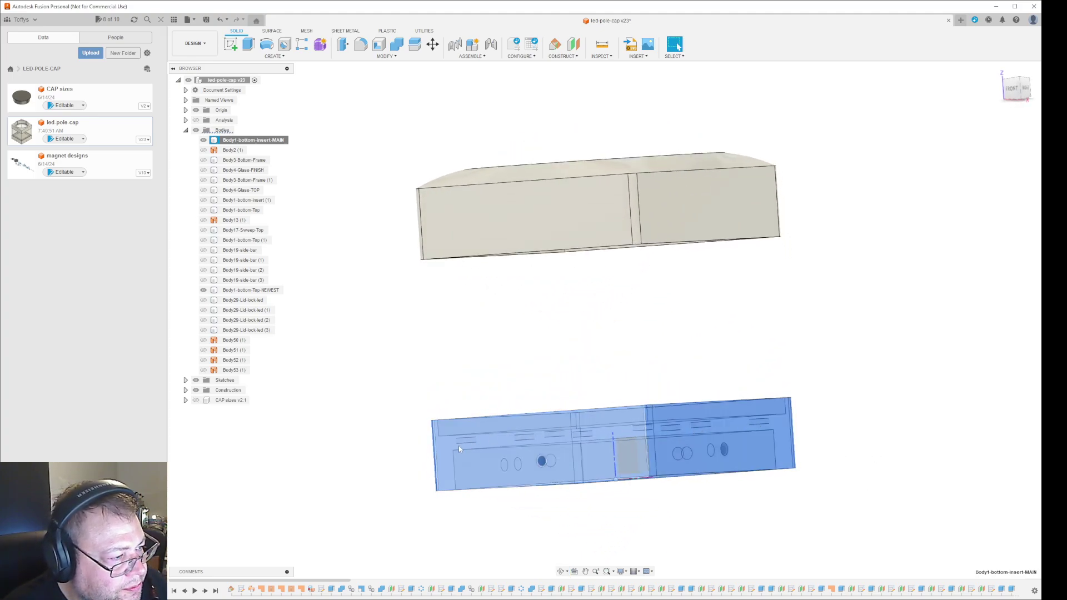
{"action": "mouse_move", "coordinate": [882, 472]}
{"action": "middle_mouse_down", "text": "shift"}
{"action": "mouse_move", "coordinate": [857, 474]}
{"action": "mouse_move", "coordinate": [931, 465]}
{"action": "mouse_move", "coordinate": [874, 477]}
{"action": "mouse_move", "coordinate": [872, 491]}
{"action": "mouse_move", "coordinate": [893, 472]}
{"action": "mouse_move", "coordinate": [826, 469]}
{"action": "mouse_move", "coordinate": [884, 471]}
{"action": "middle_mouse_up", "text": "shift"}
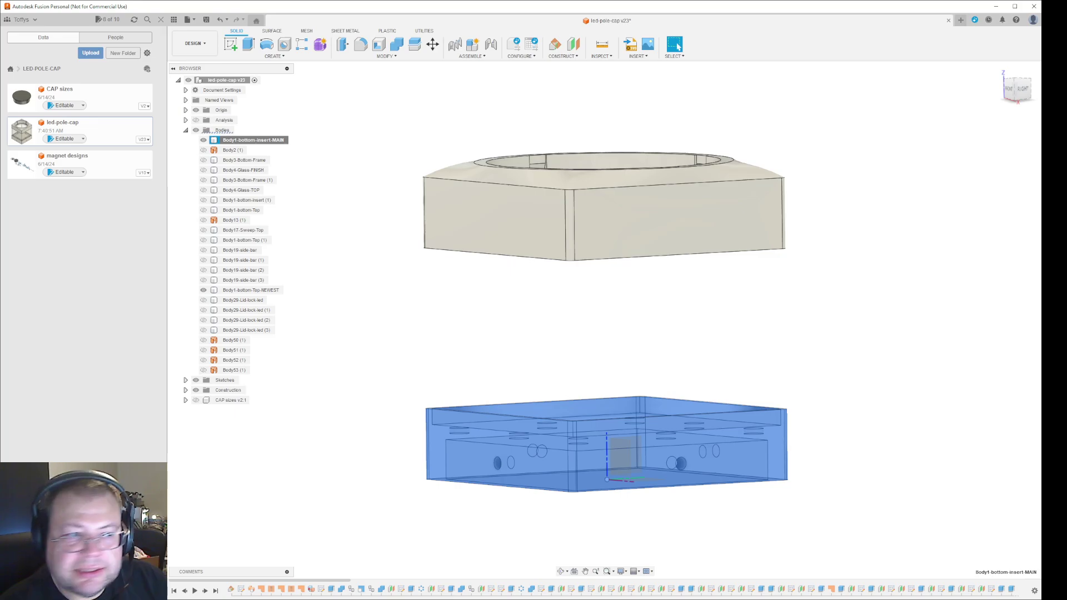
Switch back to Bambu Studio's Prepare view and try the Support Painting section view on the box from an angled view.
{"action": "left_click", "coordinate": [997, 6]}
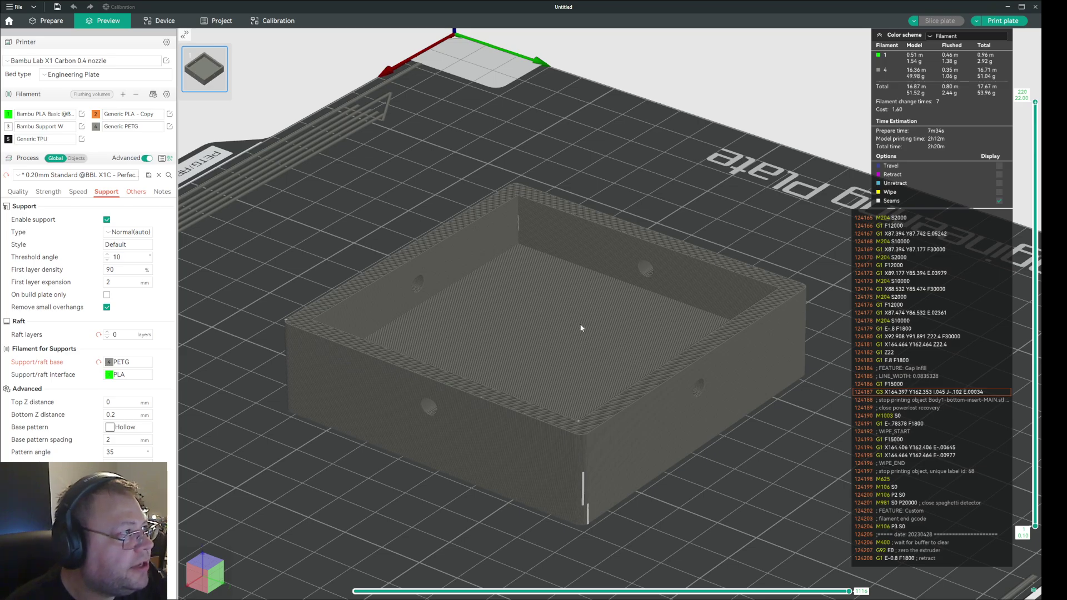
{"action": "left_click", "coordinate": [56, 22]}
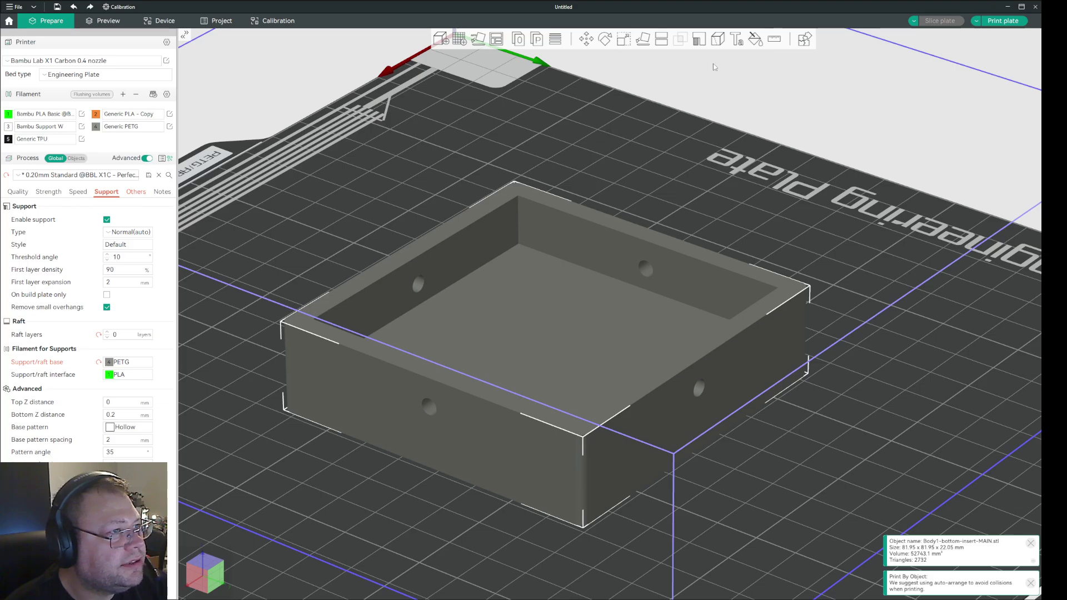
{"action": "left_click", "coordinate": [699, 39]}
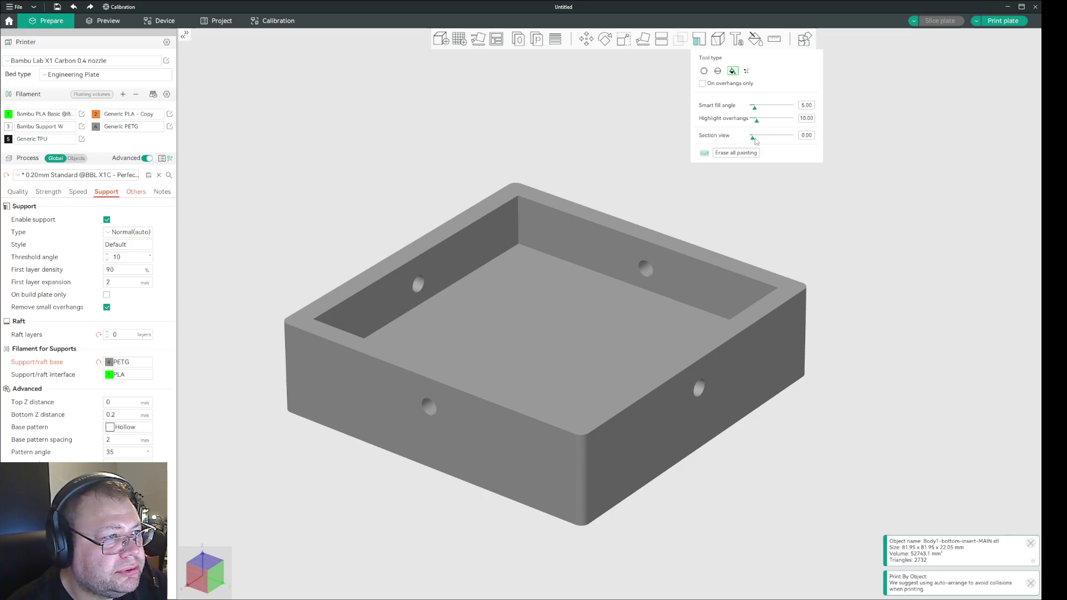
{"action": "mouse_move", "coordinate": [754, 141]}
{"action": "left_mouse_down"}
{"action": "mouse_move", "coordinate": [779, 142]}
{"action": "mouse_move", "coordinate": [750, 143]}
{"action": "left_mouse_up"}
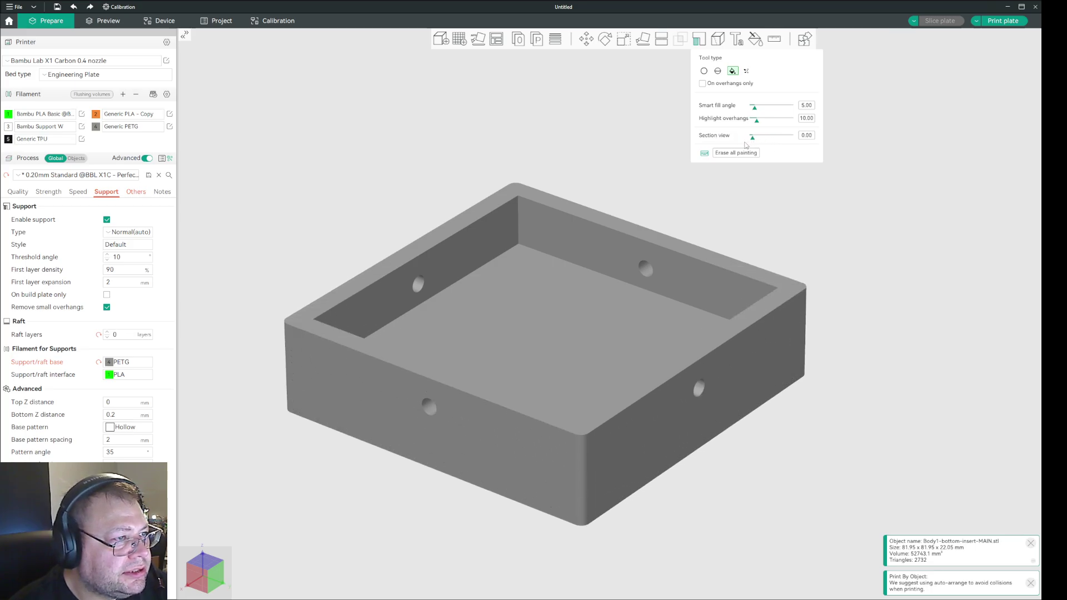
View the box straight from above in Support Painting and try sectioning it from that direction.
{"action": "left_click", "coordinate": [208, 567]}
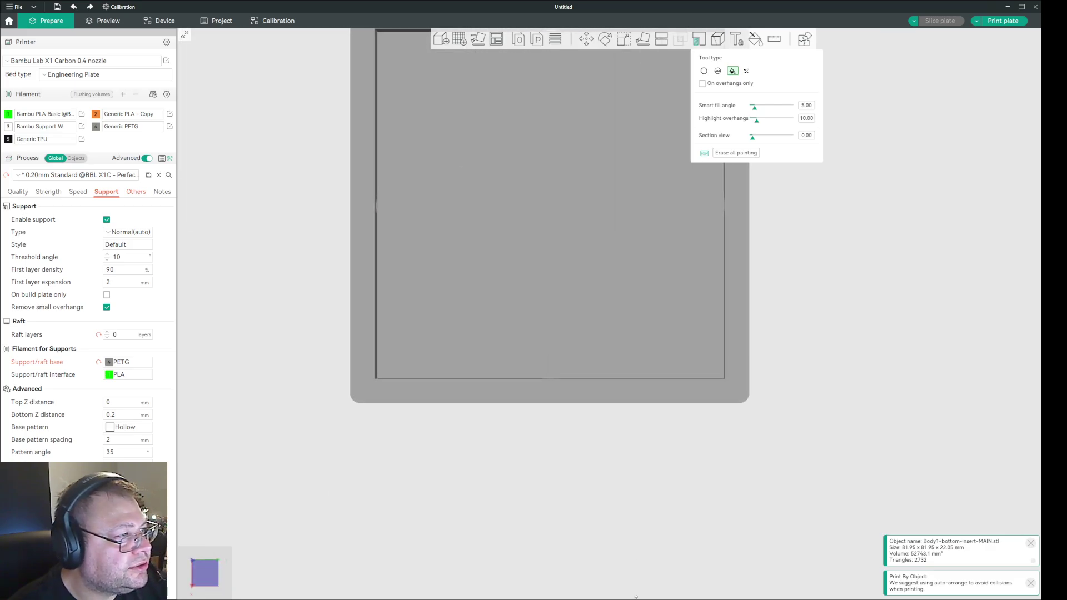
{"action": "scroll", "coordinate": [606, 502], "scroll_direction": "down", "scroll_amount": 4}
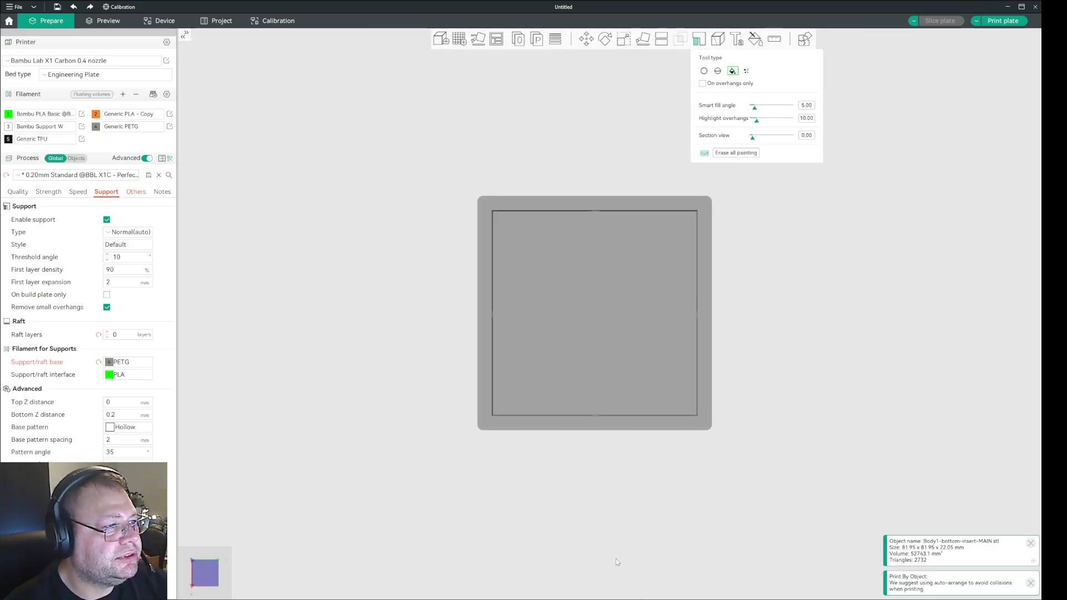
{"action": "scroll", "coordinate": [586, 521], "scroll_direction": "up", "scroll_amount": 2}
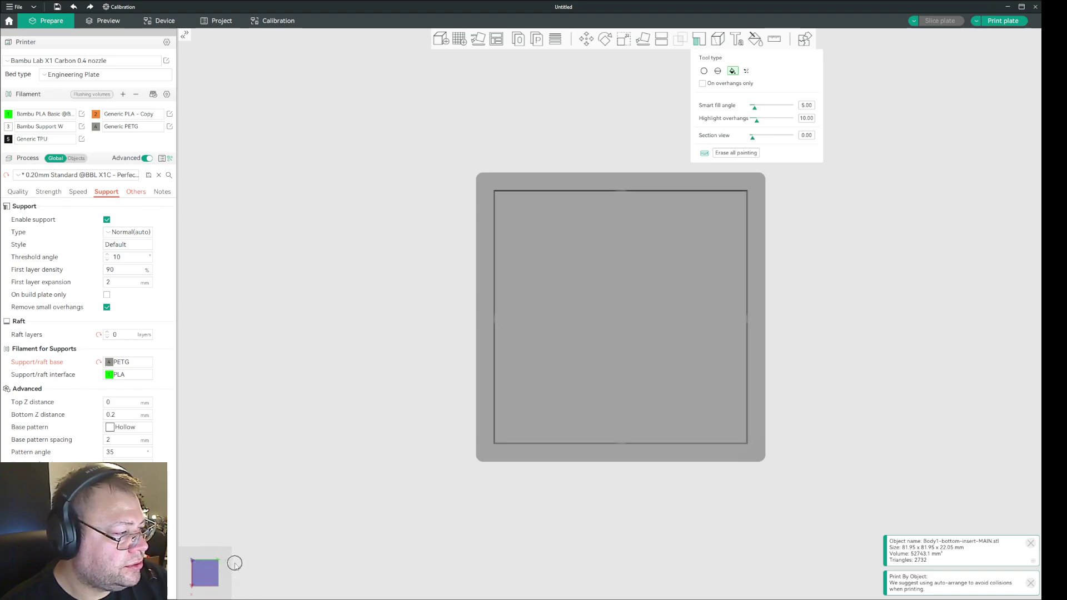
{"action": "left_click", "coordinate": [205, 578]}
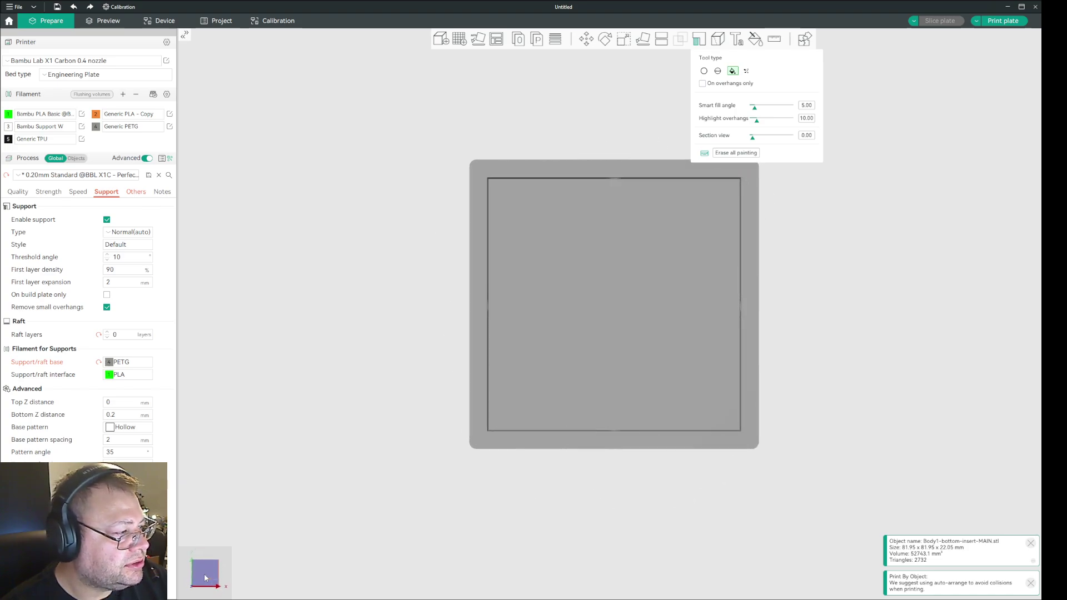
{"action": "left_click", "coordinate": [217, 579]}
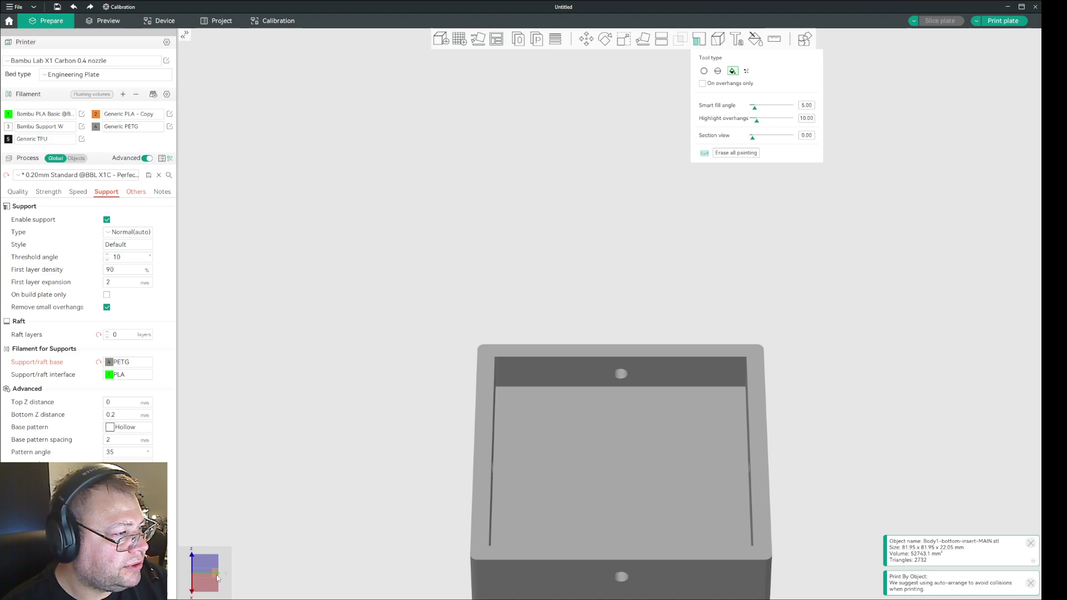
{"action": "left_click", "coordinate": [205, 576]}
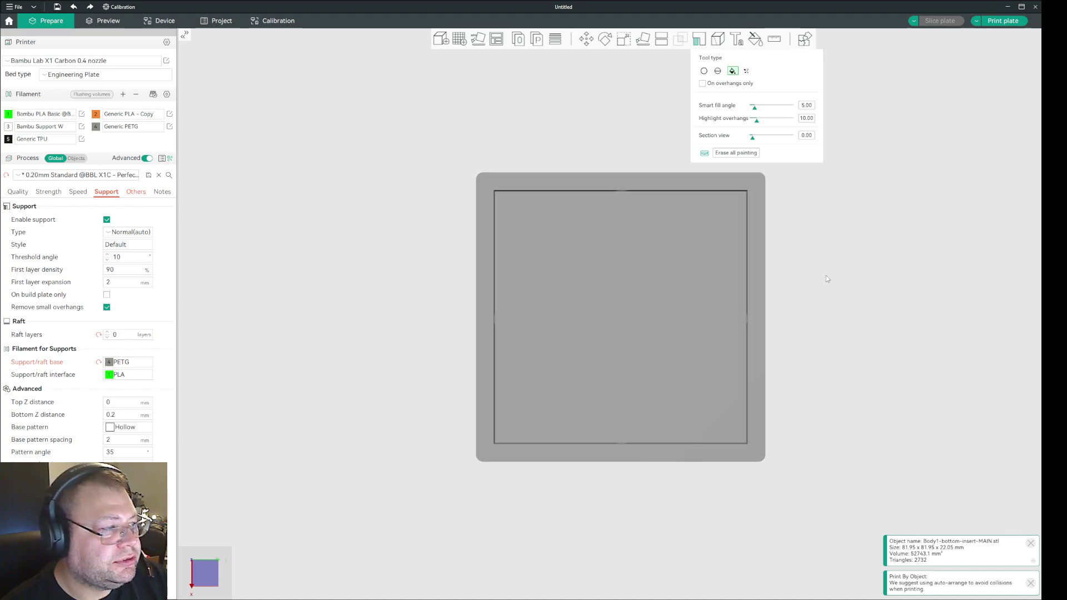
{"action": "left_click", "coordinate": [206, 576]}
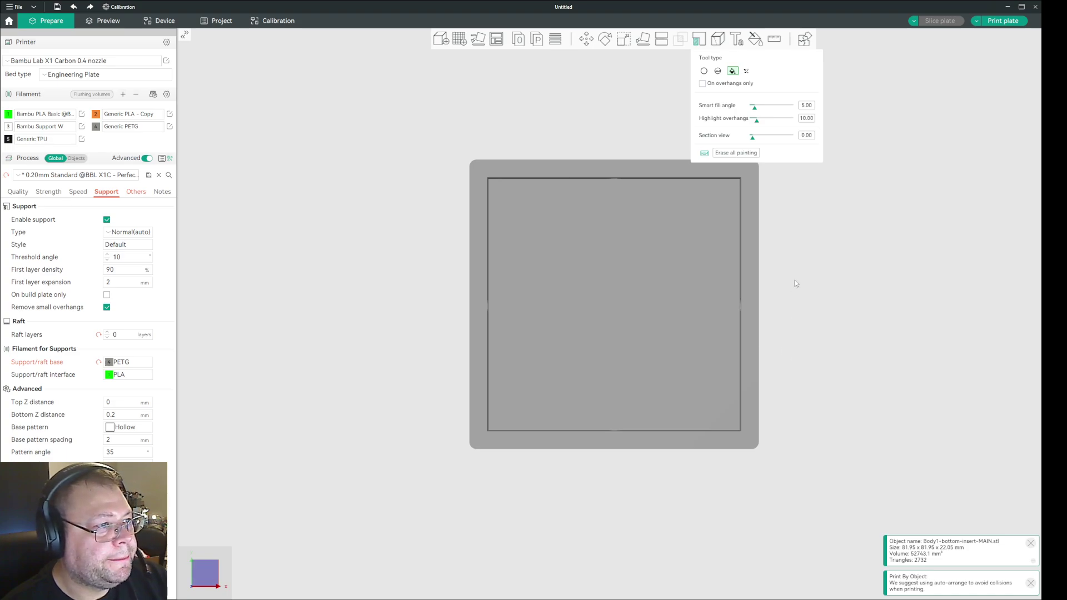
{"action": "mouse_move", "coordinate": [753, 140]}
{"action": "left_mouse_down"}
{"action": "mouse_move", "coordinate": [774, 140]}
{"action": "mouse_move", "coordinate": [743, 153]}
{"action": "left_mouse_up"}
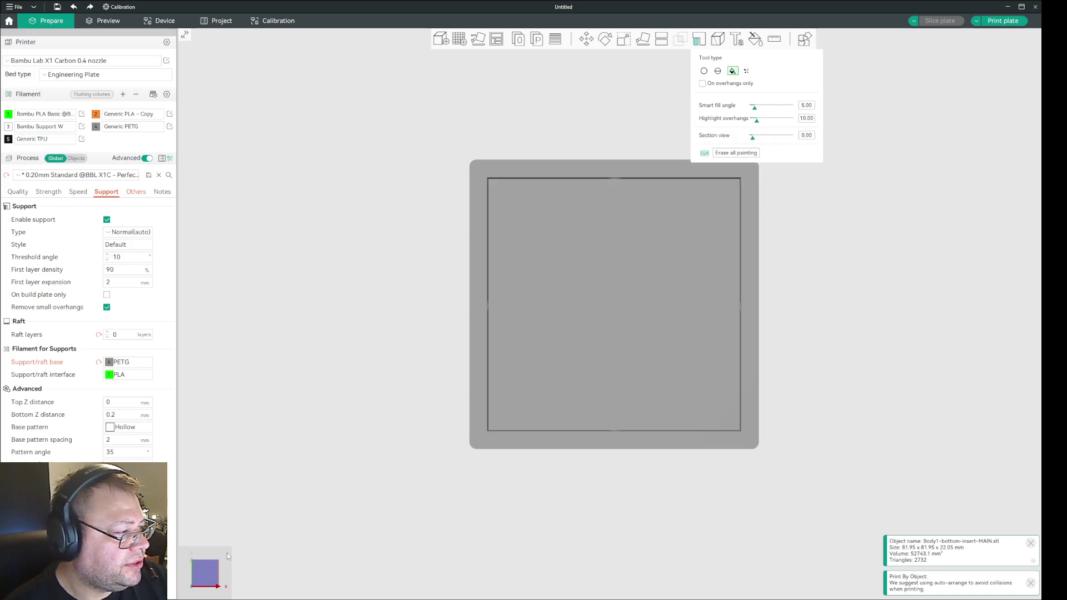
Try the section view on the box from the tilted and straight front views, and leave Support Painting.
{"action": "left_click", "coordinate": [206, 586]}
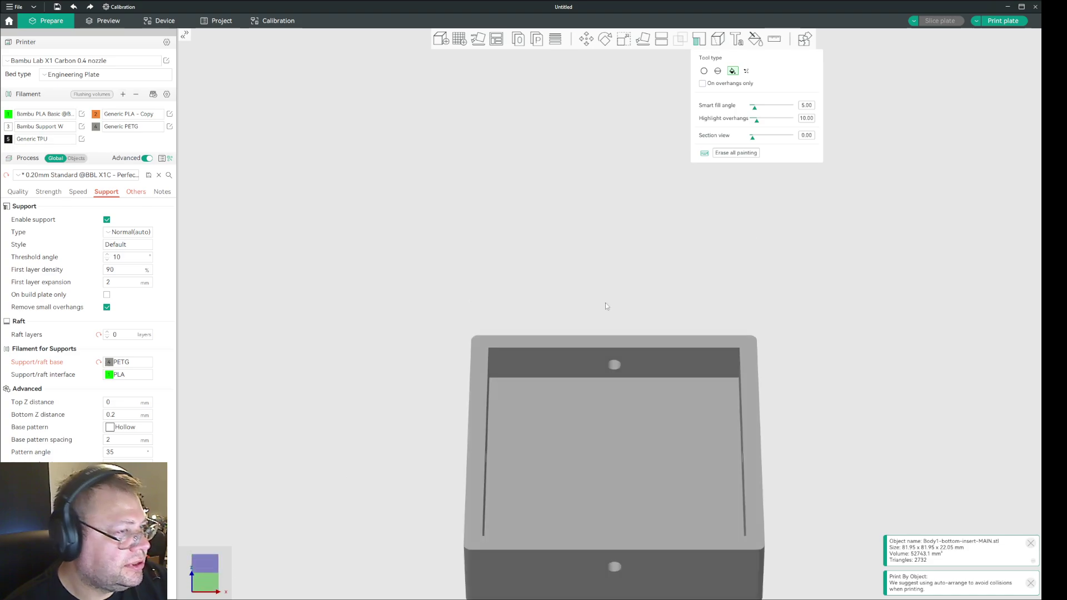
{"action": "left_click_drag", "start_coordinate": [753, 137], "coordinate": [748, 138]}
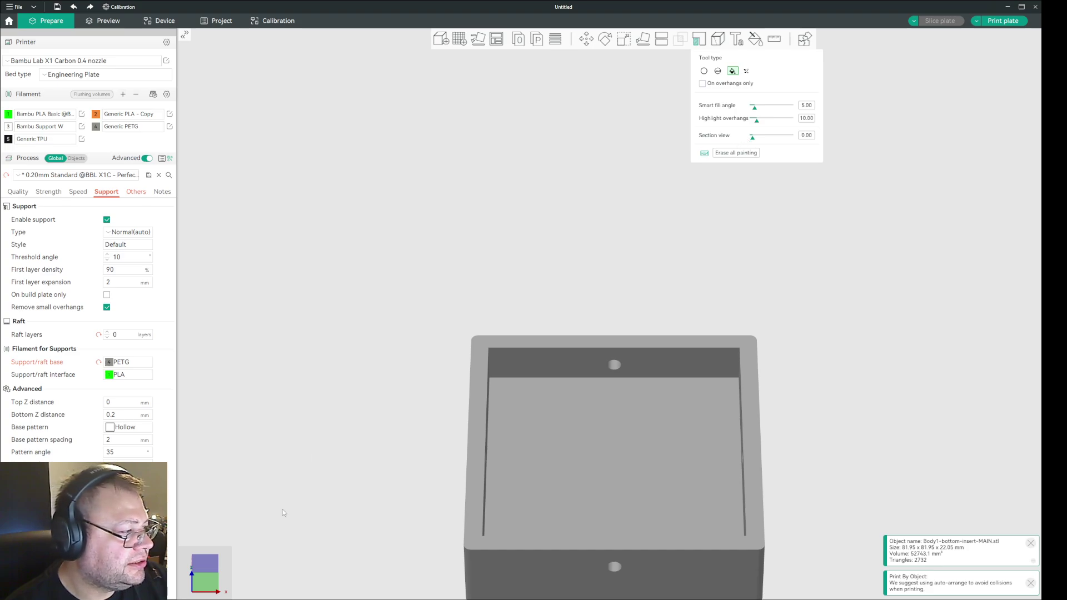
{"action": "left_click", "coordinate": [206, 585]}
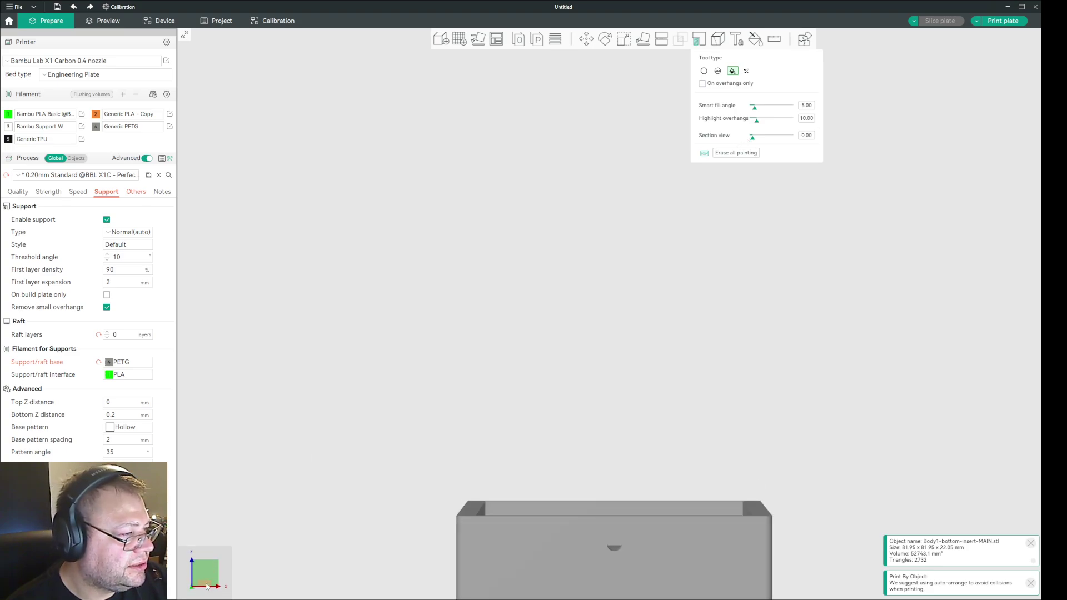
{"action": "middle_click_drag", "start_coordinate": [495, 389], "coordinate": [484, 191]}
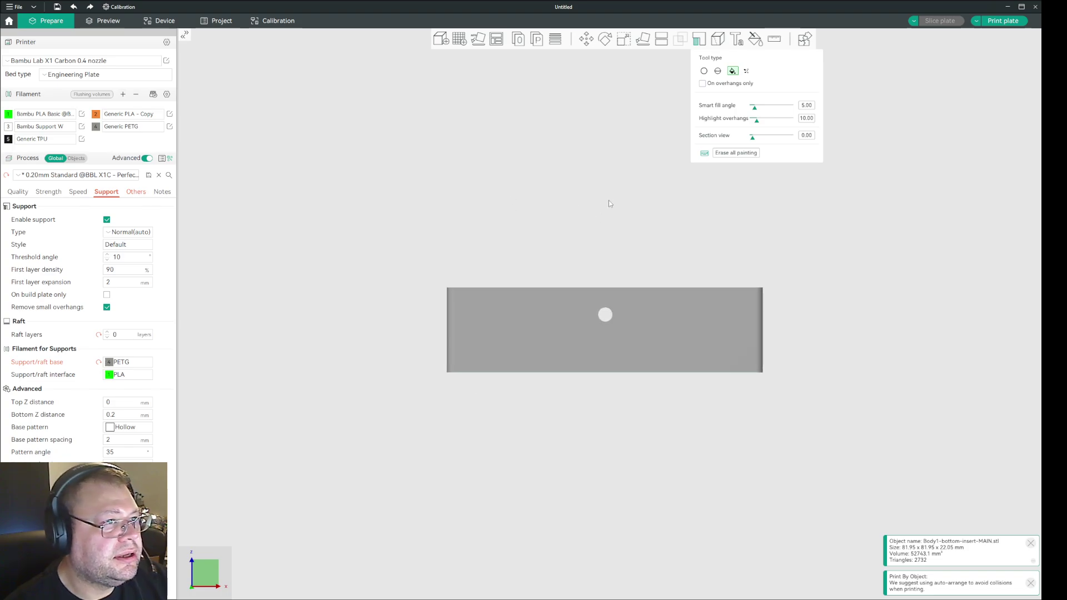
{"action": "mouse_move", "coordinate": [759, 139]}
{"action": "left_mouse_down"}
{"action": "mouse_move", "coordinate": [777, 140]}
{"action": "mouse_move", "coordinate": [753, 138]}
{"action": "left_mouse_up"}
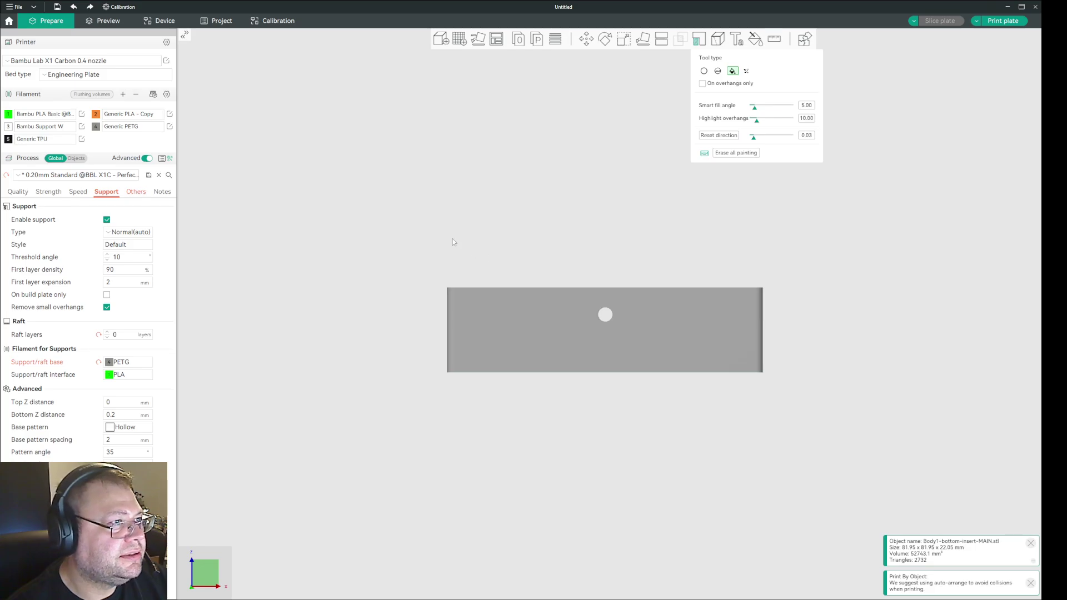
{"action": "left_click", "coordinate": [700, 39]}
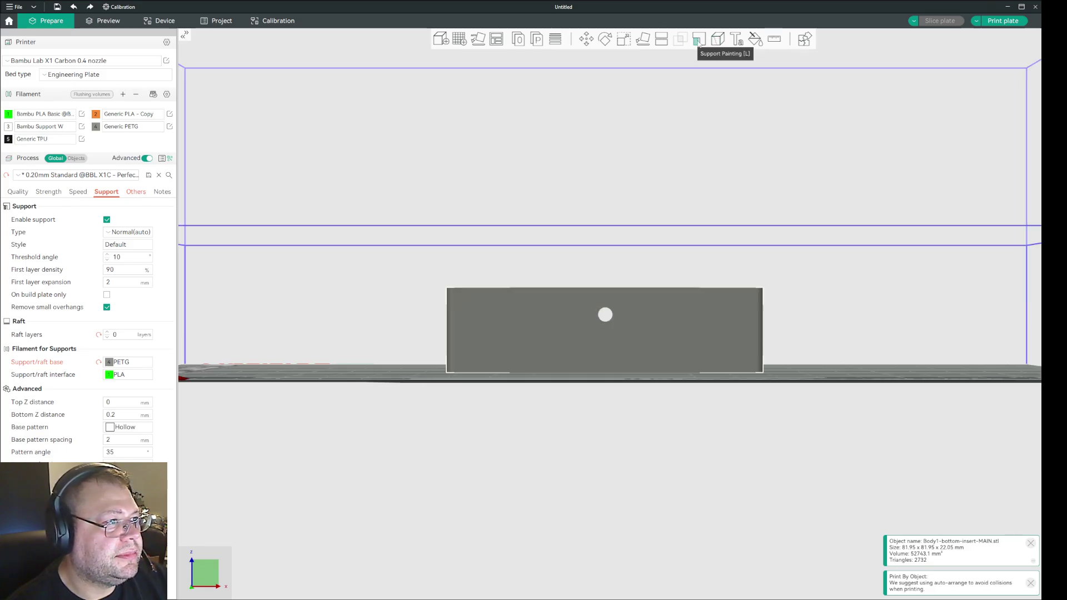
Section the box horizontally from a top view in Support Painting at 0.47 and examine the four cut-open side holes.
{"action": "left_click_drag", "start_coordinate": [426, 312], "coordinate": [341, 364]}
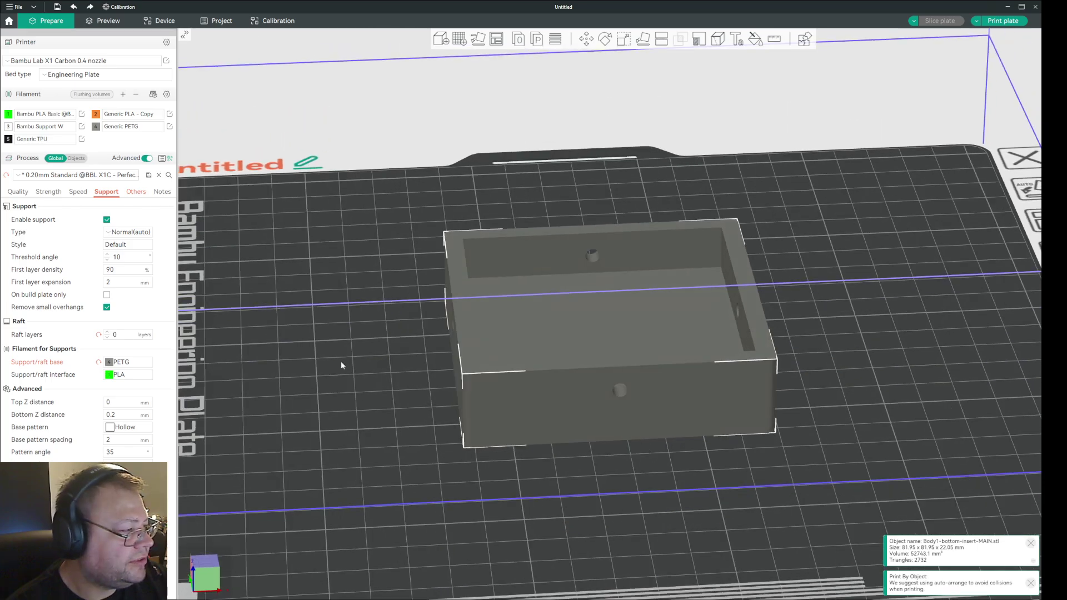
{"action": "left_click", "coordinate": [209, 577]}
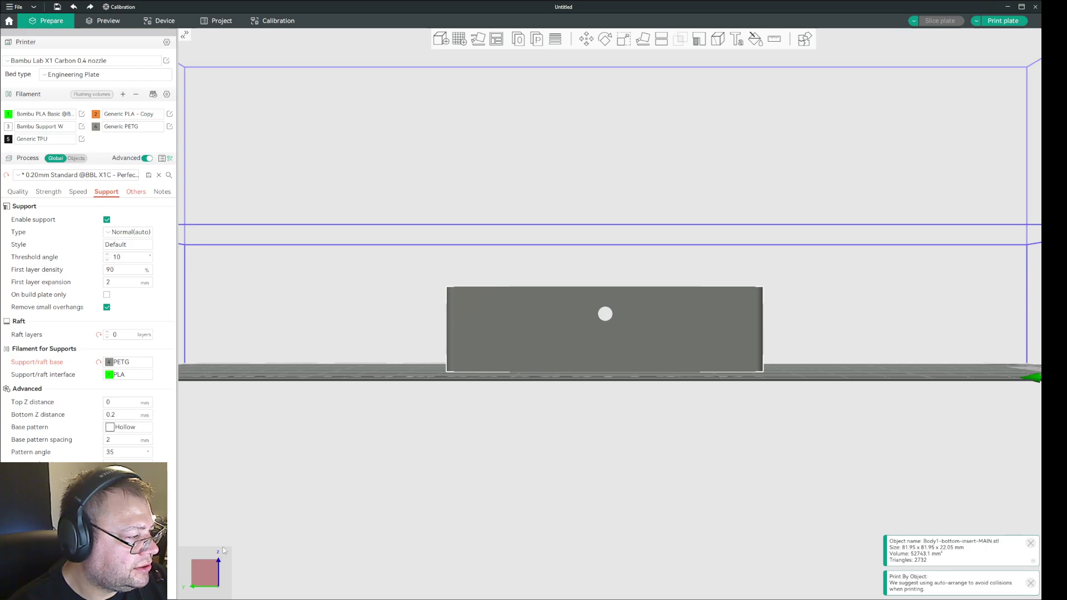
{"action": "left_click_drag", "start_coordinate": [226, 551], "coordinate": [244, 515]}
{"action": "left_click", "coordinate": [207, 562]}
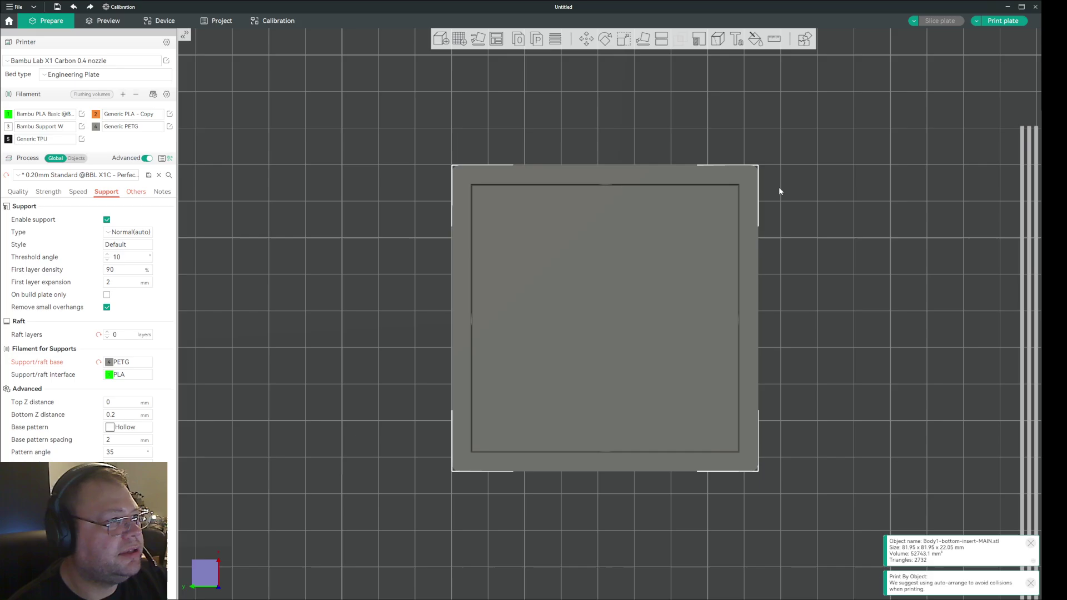
{"action": "left_click", "coordinate": [792, 196]}
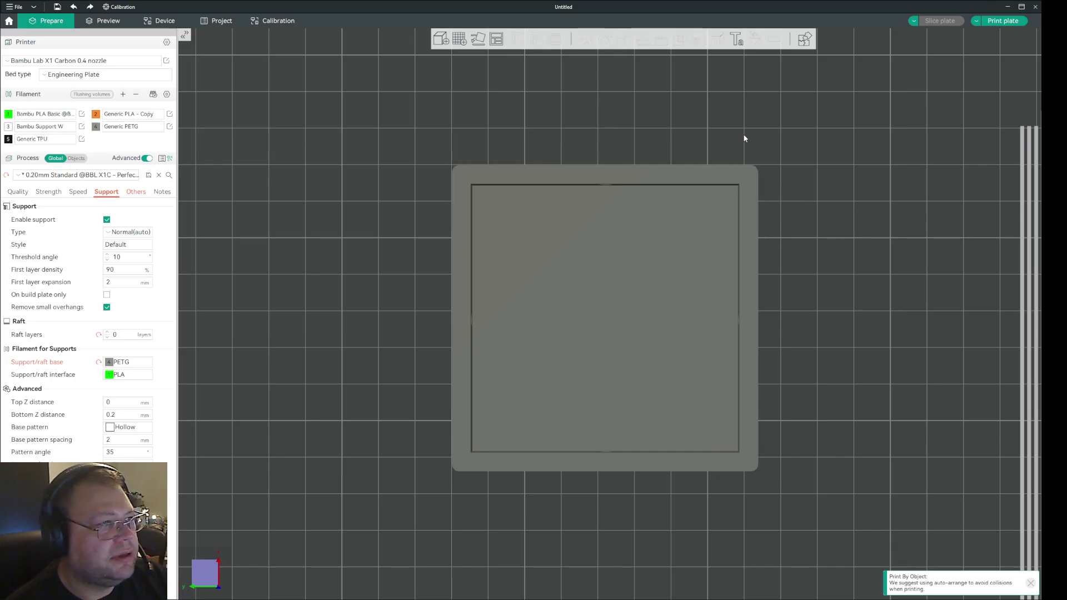
{"action": "left_click", "coordinate": [526, 266]}
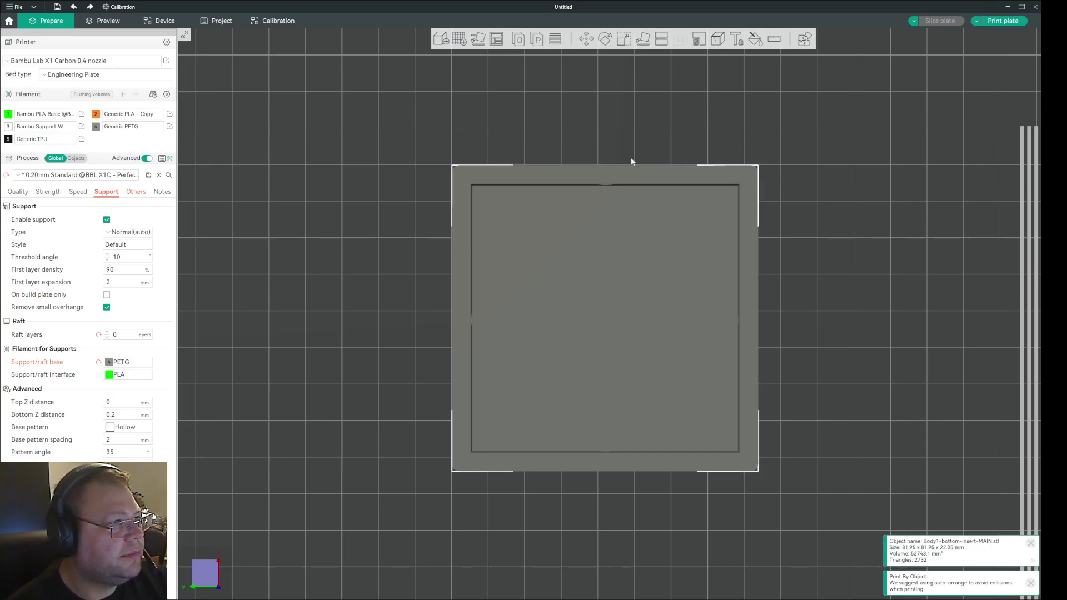
{"action": "left_click", "coordinate": [700, 39]}
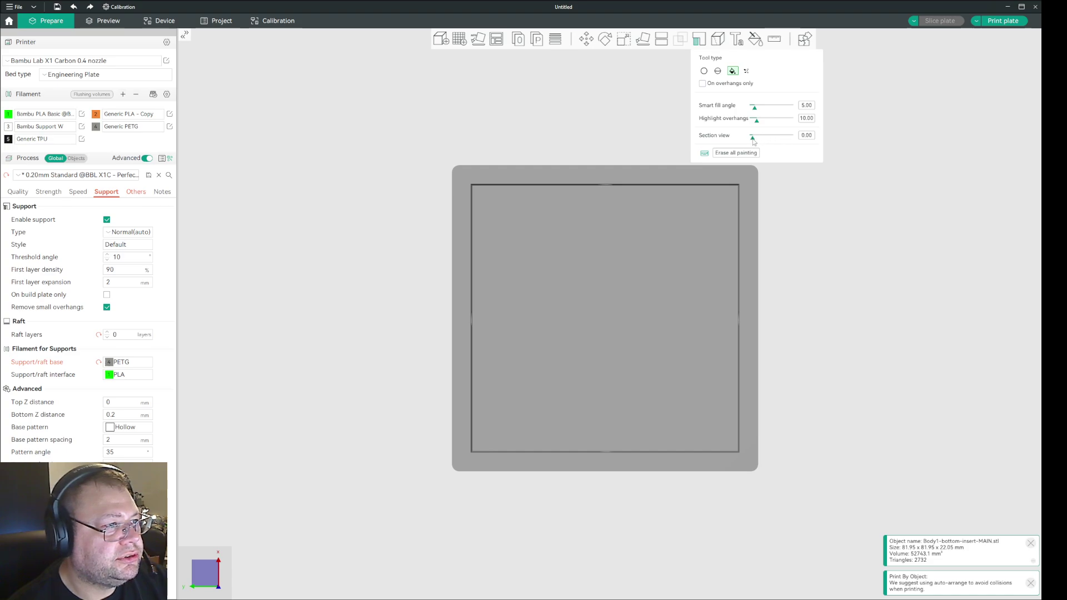
{"action": "left_click_drag", "start_coordinate": [753, 139], "coordinate": [755, 139]}
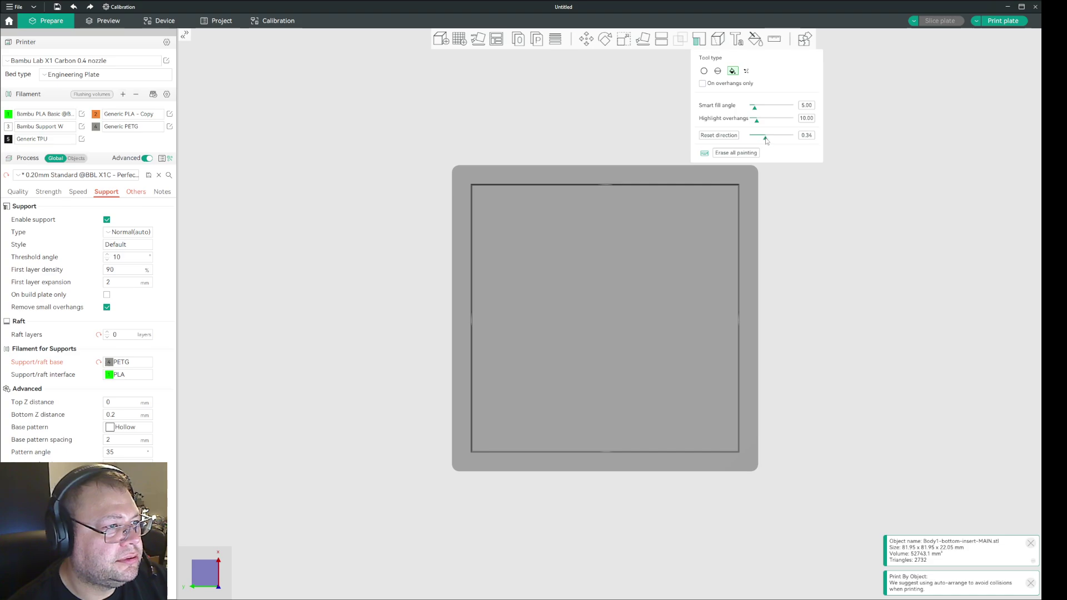
{"action": "left_click_drag", "start_coordinate": [768, 140], "coordinate": [772, 141]}
{"action": "left_click_drag", "start_coordinate": [869, 295], "coordinate": [870, 275]}
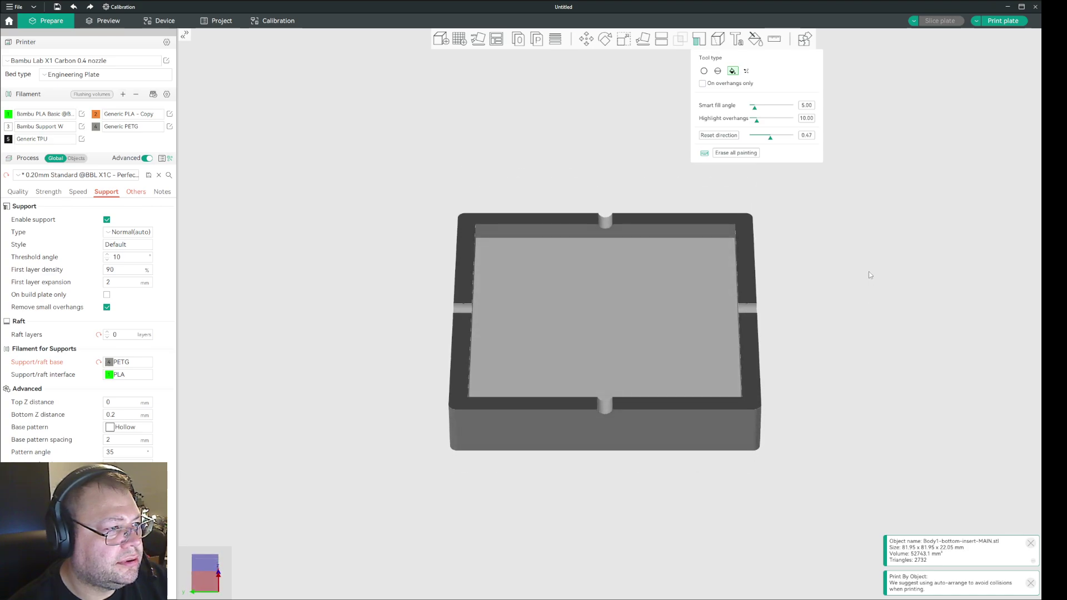
{"action": "left_click_drag", "start_coordinate": [869, 276], "coordinate": [869, 301]}
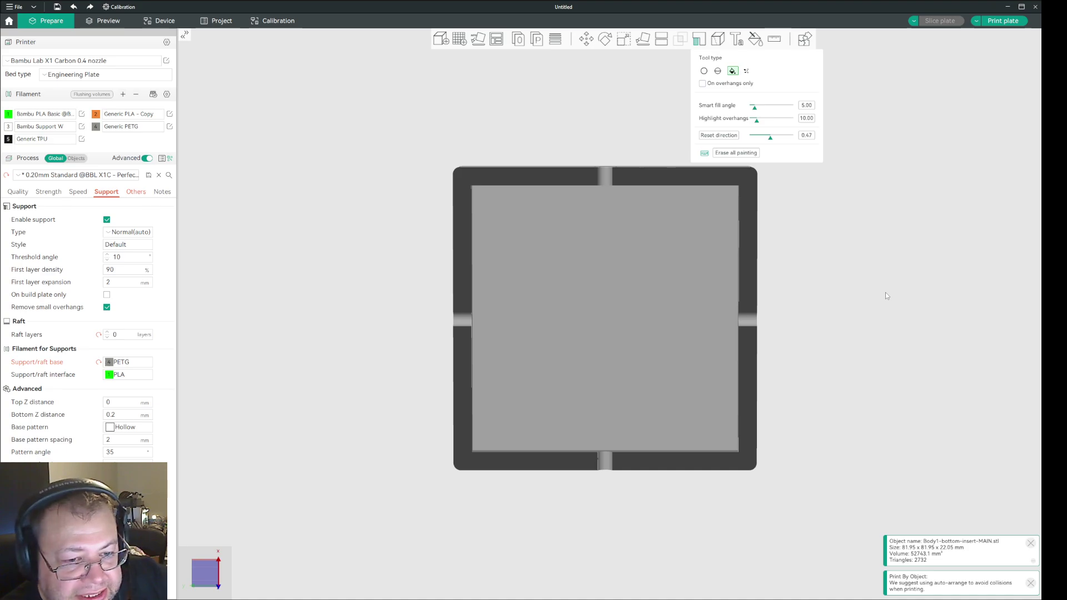
Leave Support Painting from the top view and reselect the box on the plate.
{"action": "left_click_drag", "start_coordinate": [205, 575], "coordinate": [208, 577]}
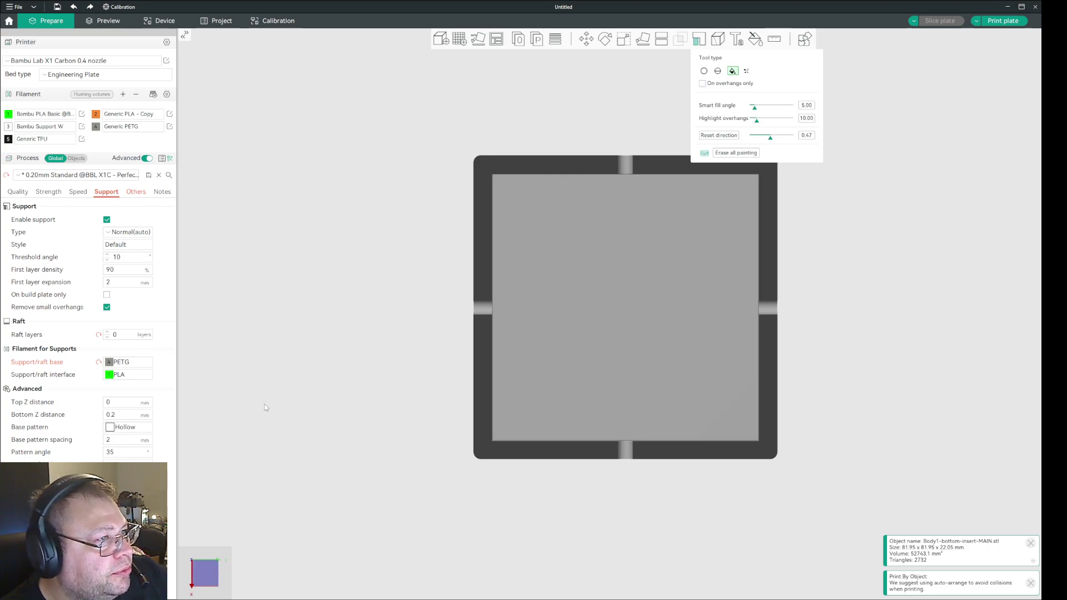
{"action": "left_click", "coordinate": [696, 41]}
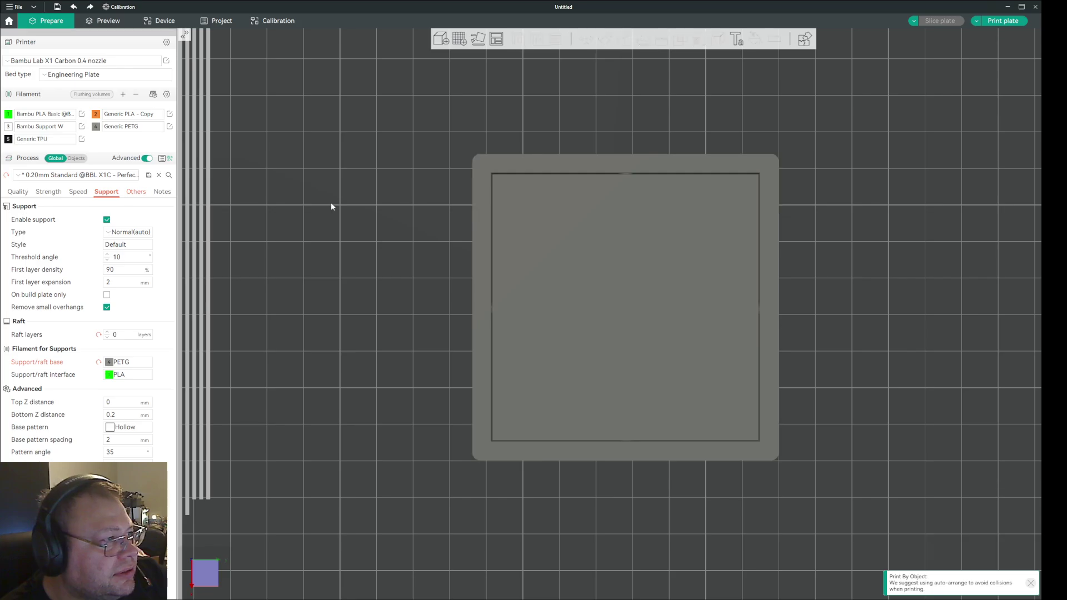
{"action": "left_click", "coordinate": [569, 229]}
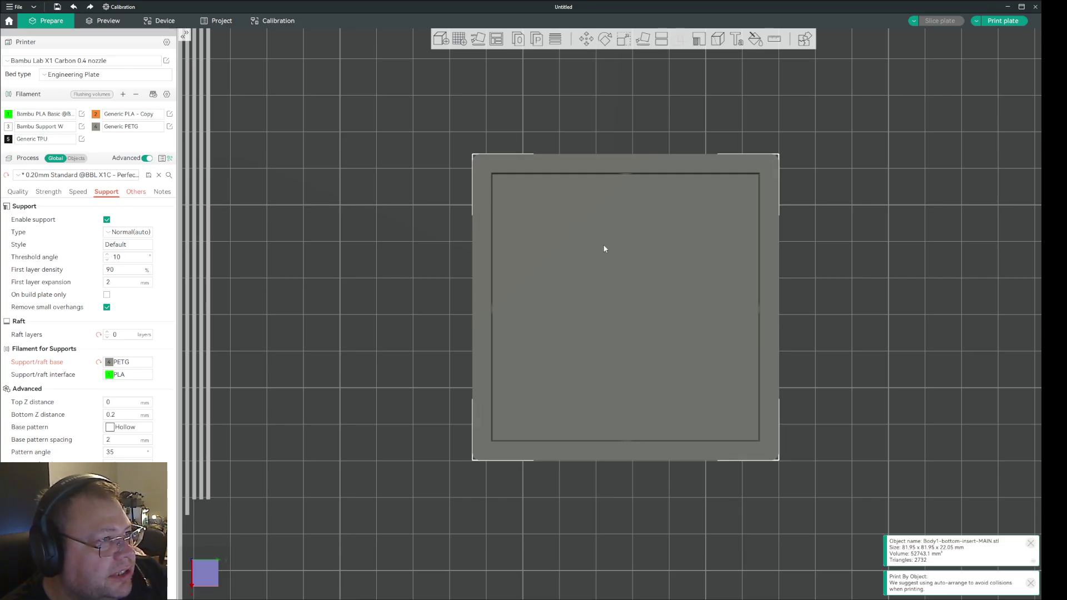
Section the box from straight above in Support Painting at 0.54 and set the smart fill angle to 90.
{"action": "left_click", "coordinate": [704, 44]}
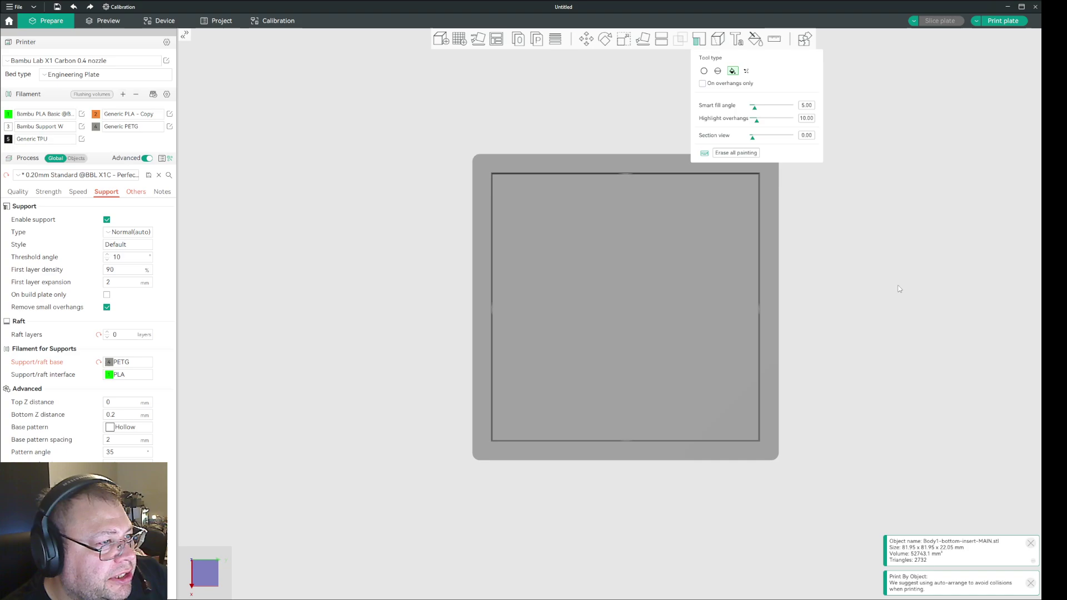
{"action": "left_click_drag", "start_coordinate": [754, 138], "coordinate": [774, 141]}
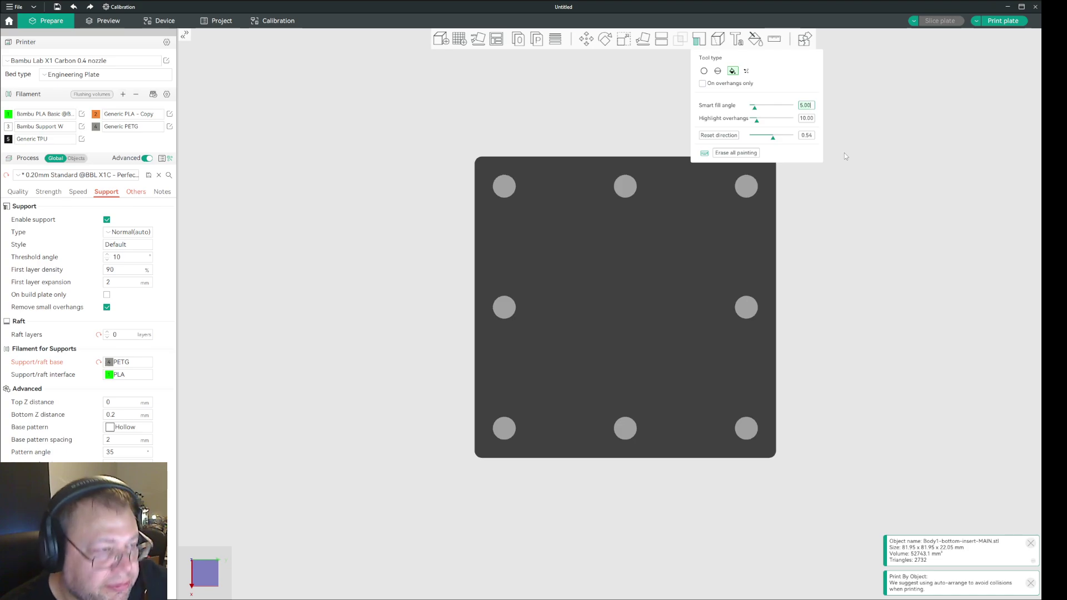
{"action": "key", "text": "BackSpace"}
{"action": "key", "text": "BackSpace"}
{"action": "key", "text": "BackSpace"}
{"action": "key", "text": "BackSpace"}
{"action": "type", "text": "90"}
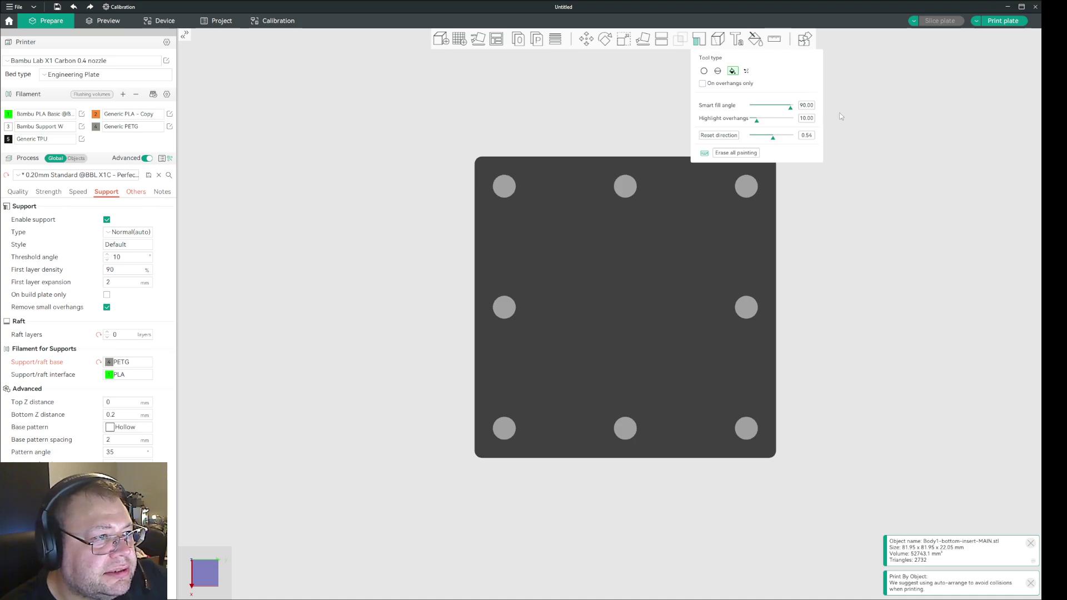
Block supports in all eight round pockets inside the sectioned base with smart fill.
{"action": "left_click", "coordinate": [756, 189]}
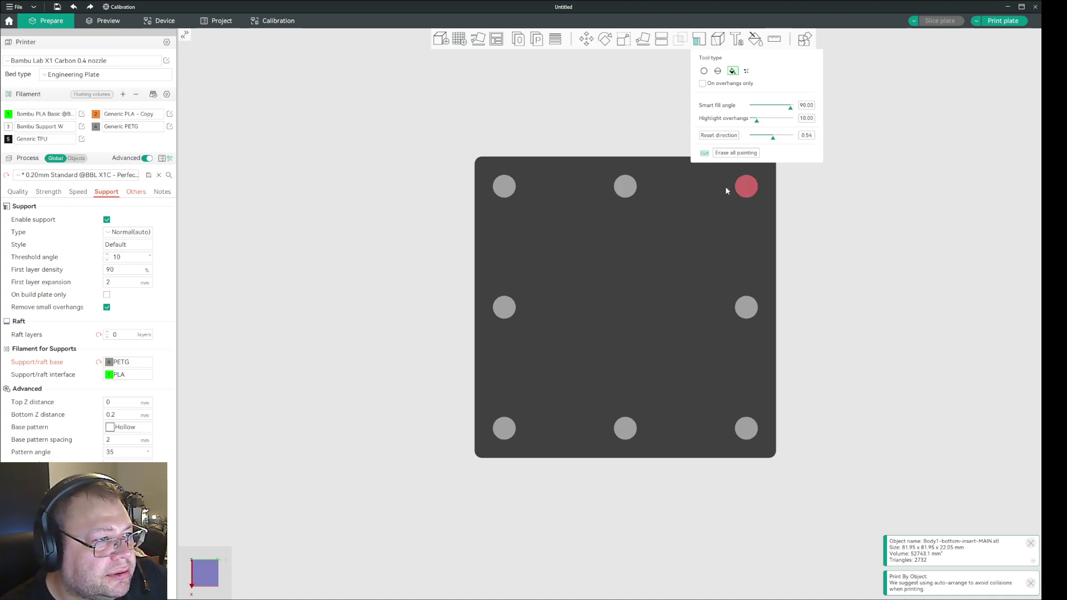
{"action": "left_click", "coordinate": [625, 187]}
{"action": "left_click", "coordinate": [504, 185]}
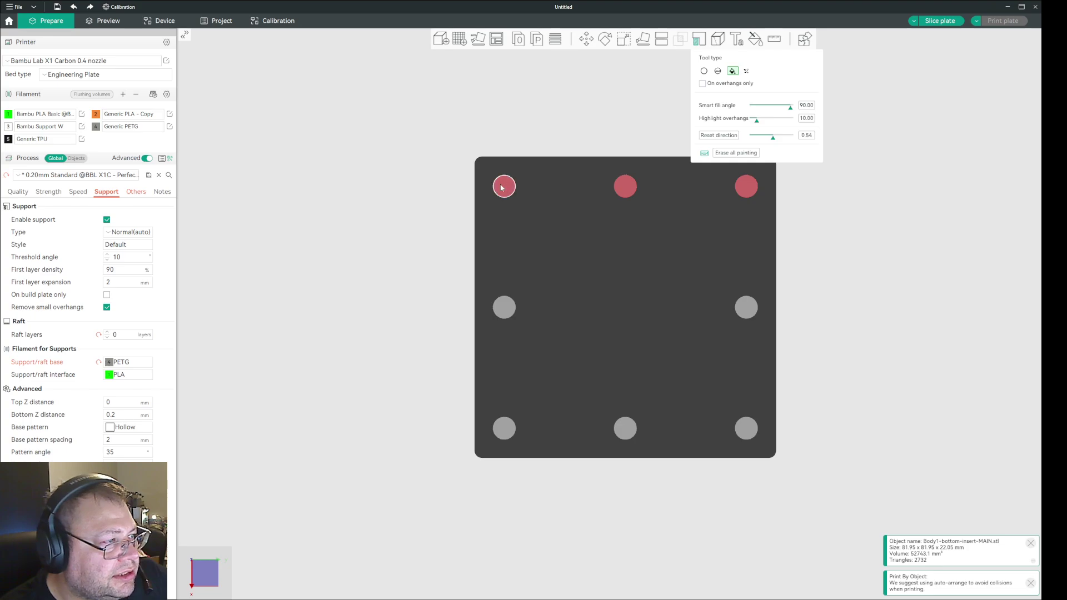
{"action": "left_click", "coordinate": [505, 306]}
{"action": "left_click", "coordinate": [748, 308]}
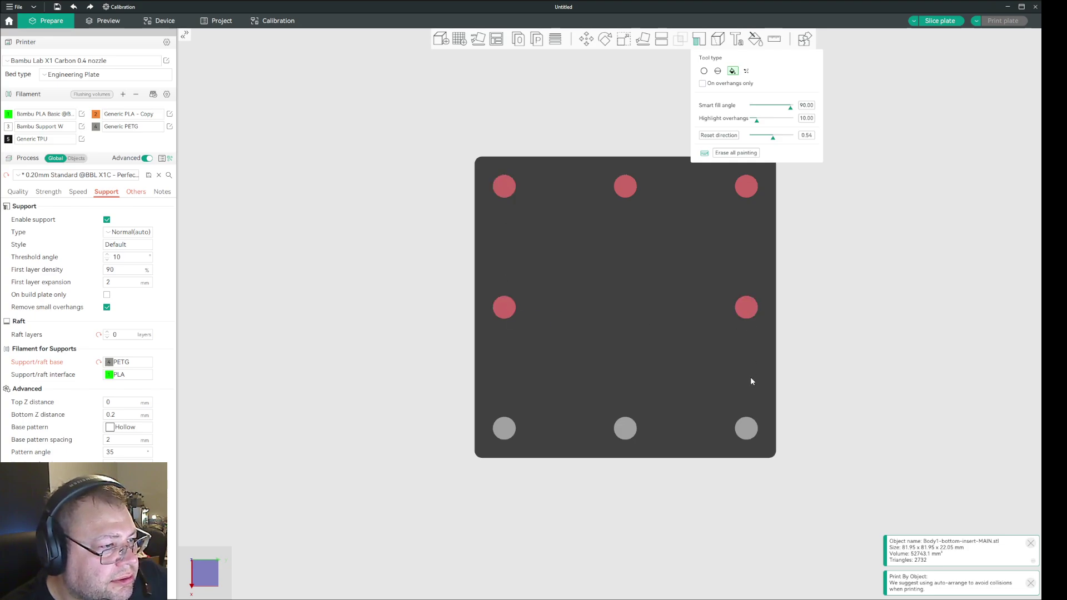
{"action": "left_click", "coordinate": [746, 429]}
{"action": "left_click", "coordinate": [629, 431]}
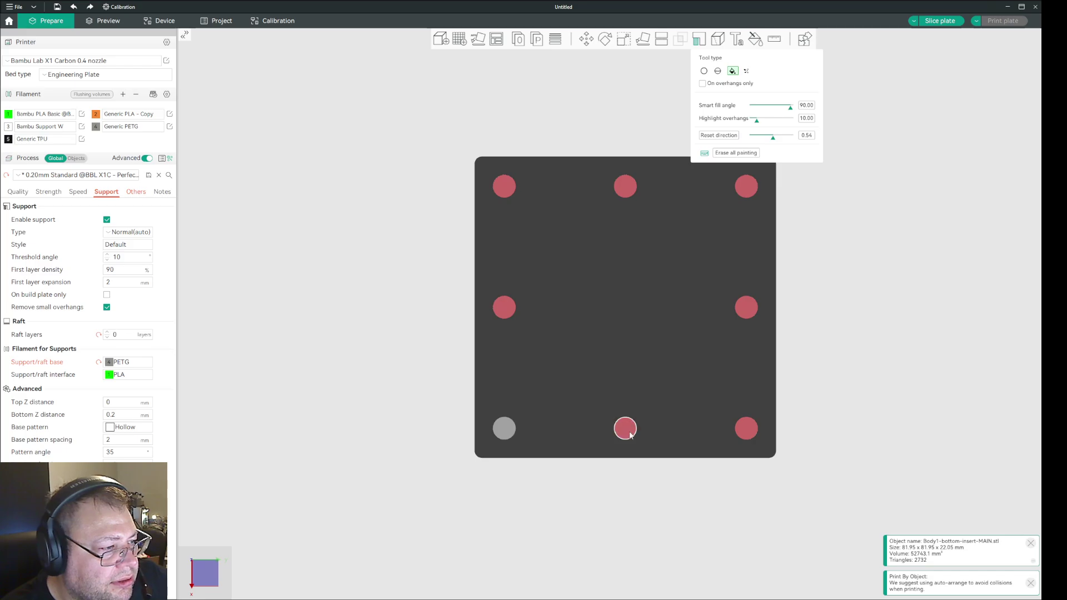
{"action": "left_click", "coordinate": [506, 431]}
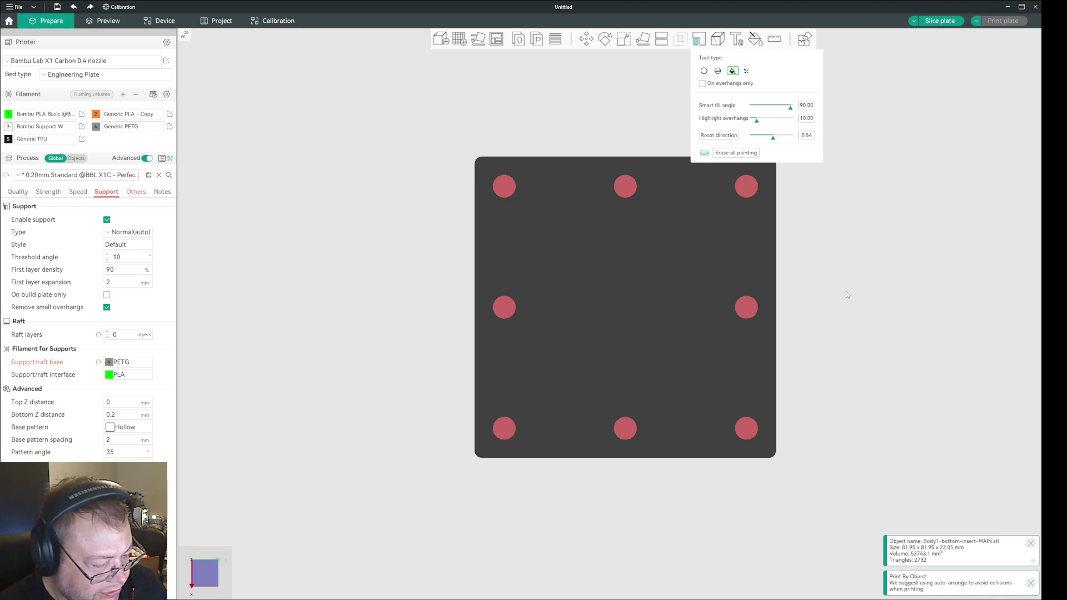
Undo the support blockers painted in the eight round pockets of the base.
{"action": "key", "text": "ctrl+z"}
{"action": "key", "text": "ctrl+z"}
{"action": "key", "text": "ctrl+z"}
{"action": "key", "text": "ctrl+z"}
{"action": "key", "text": "ctrl+z"}
{"action": "key", "text": "ctrl+z"}
{"action": "key", "text": "ctrl+z"}
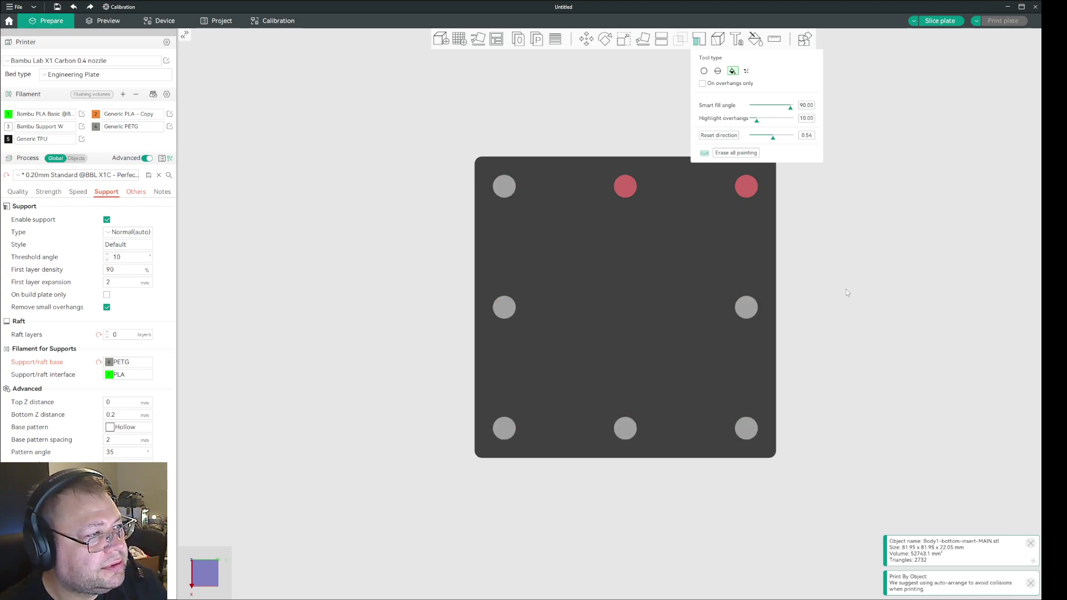
{"action": "key", "text": "ctrl+z"}
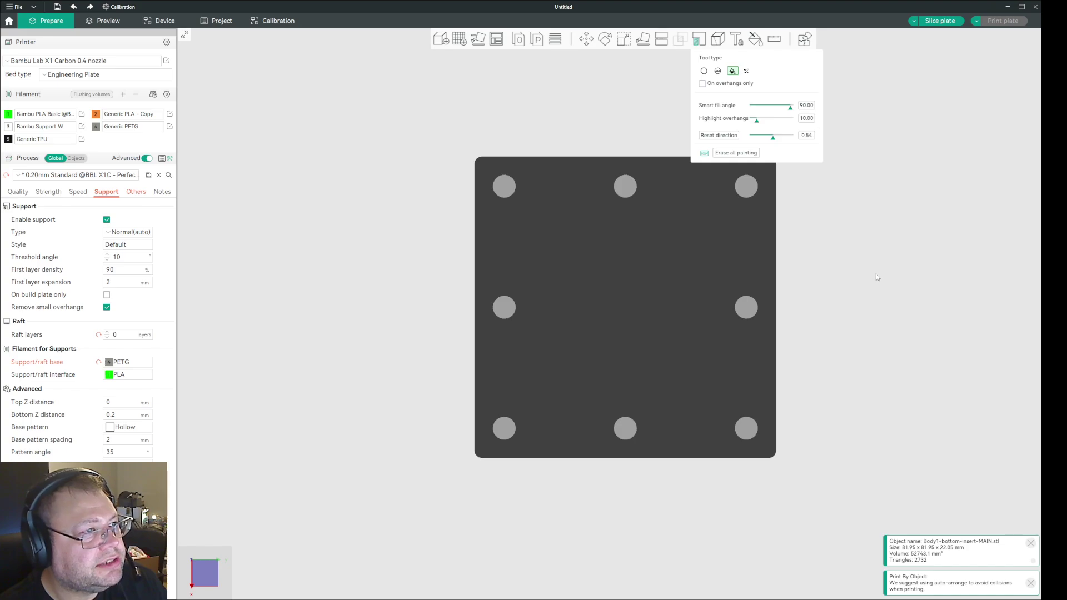
Leave Support Painting and slice the plate with the box.
{"action": "left_click", "coordinate": [699, 39]}
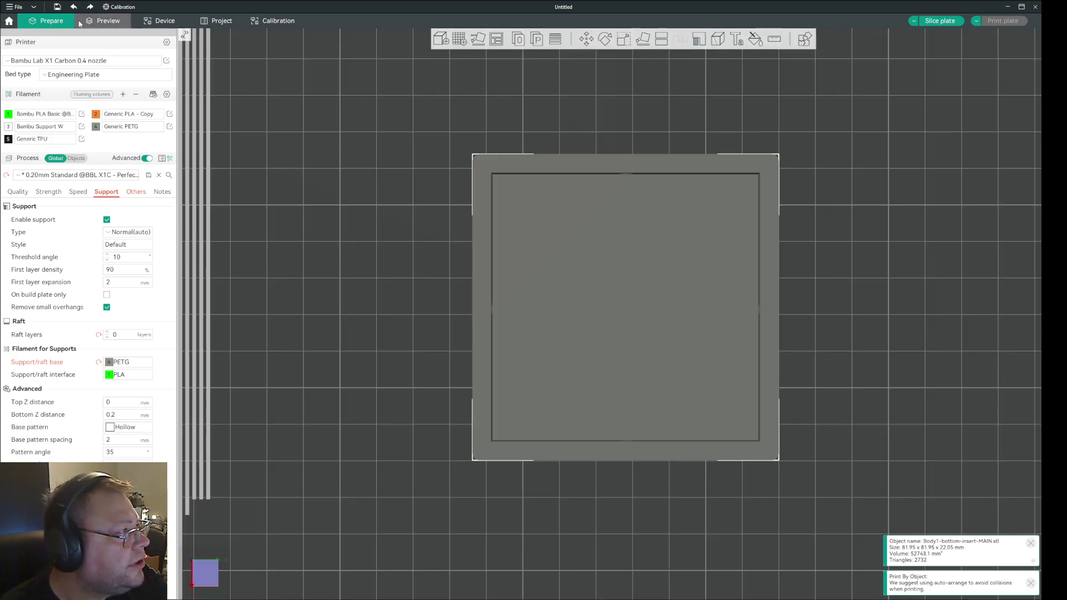
{"action": "mouse_move", "coordinate": [366, 248]}
{"action": "middle_mouse_down"}
{"action": "mouse_move", "coordinate": [369, 239]}
{"action": "mouse_move", "coordinate": [367, 268]}
{"action": "middle_mouse_up"}
{"action": "left_click_drag", "start_coordinate": [367, 268], "coordinate": [343, 291]}
{"action": "left_click", "coordinate": [270, 233]}
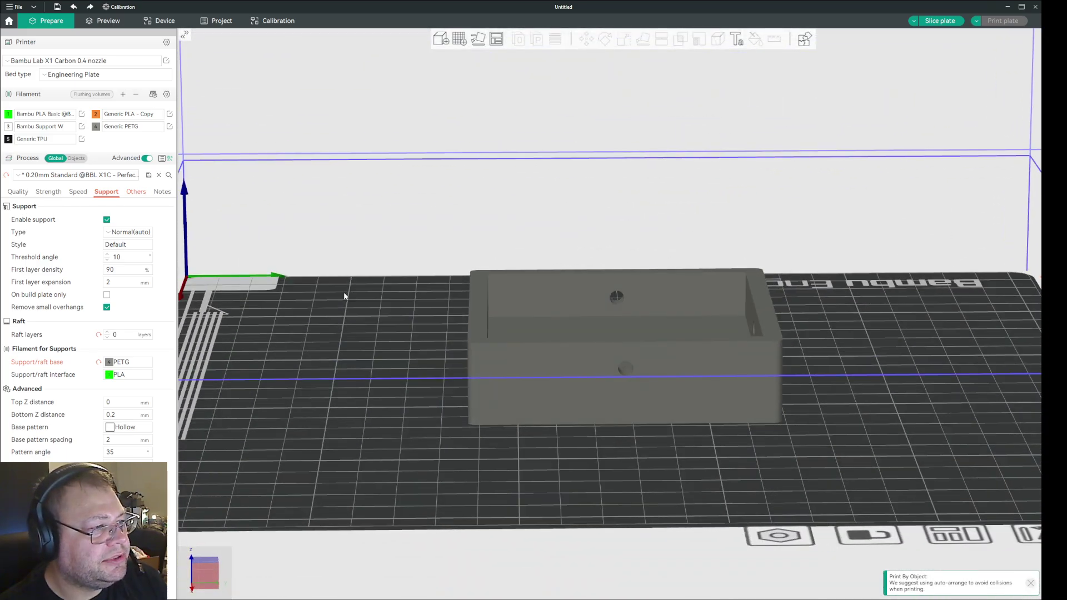
{"action": "left_click", "coordinate": [940, 21]}
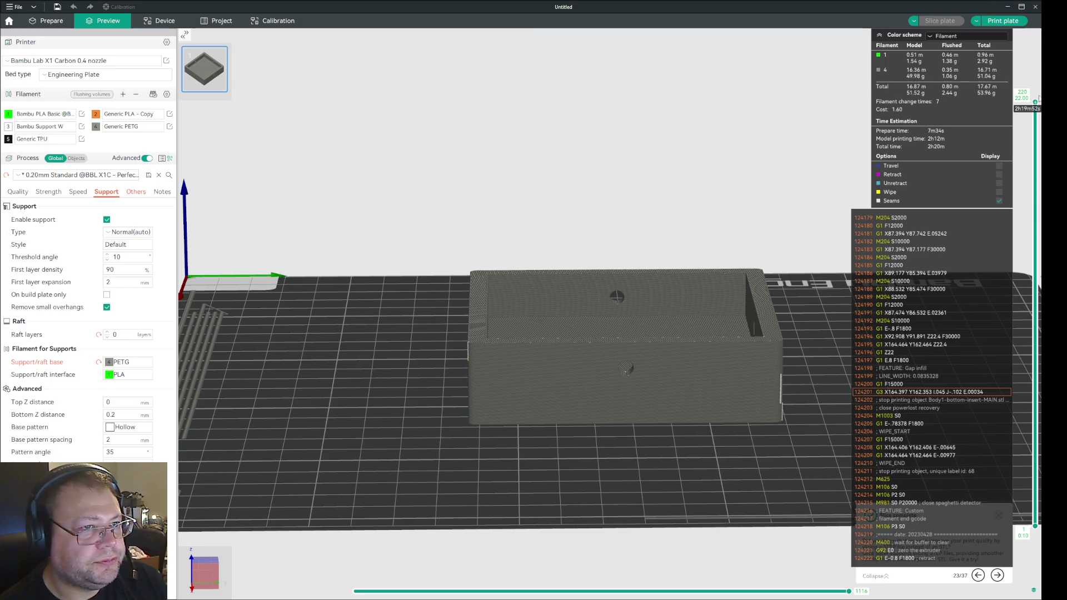
Step down through the sliced layers in the base to examine the supports inside the eight embedded pockets.
{"action": "left_click_drag", "start_coordinate": [1035, 103], "coordinate": [1036, 345]}
{"action": "scroll", "coordinate": [803, 381], "scroll_direction": "down", "scroll_amount": 3}
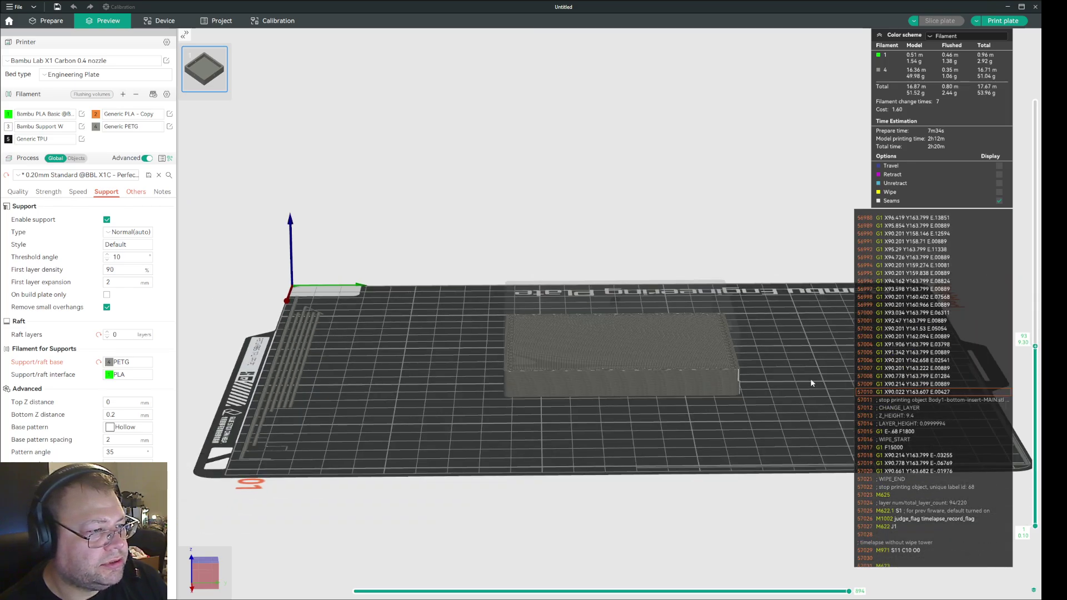
{"action": "scroll", "coordinate": [829, 375], "scroll_direction": "up", "scroll_amount": 6}
{"action": "scroll", "coordinate": [683, 325], "scroll_direction": "up", "scroll_amount": 1}
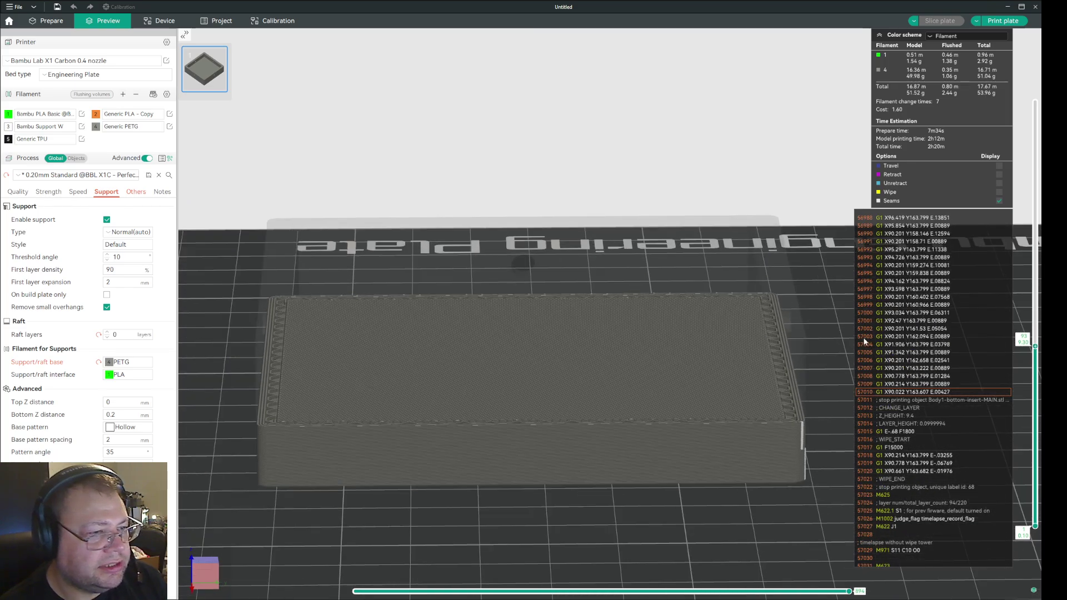
{"action": "left_click_drag", "start_coordinate": [1036, 346], "coordinate": [1037, 363]}
{"action": "scroll", "coordinate": [1037, 362], "scroll_direction": "down", "scroll_amount": 11}
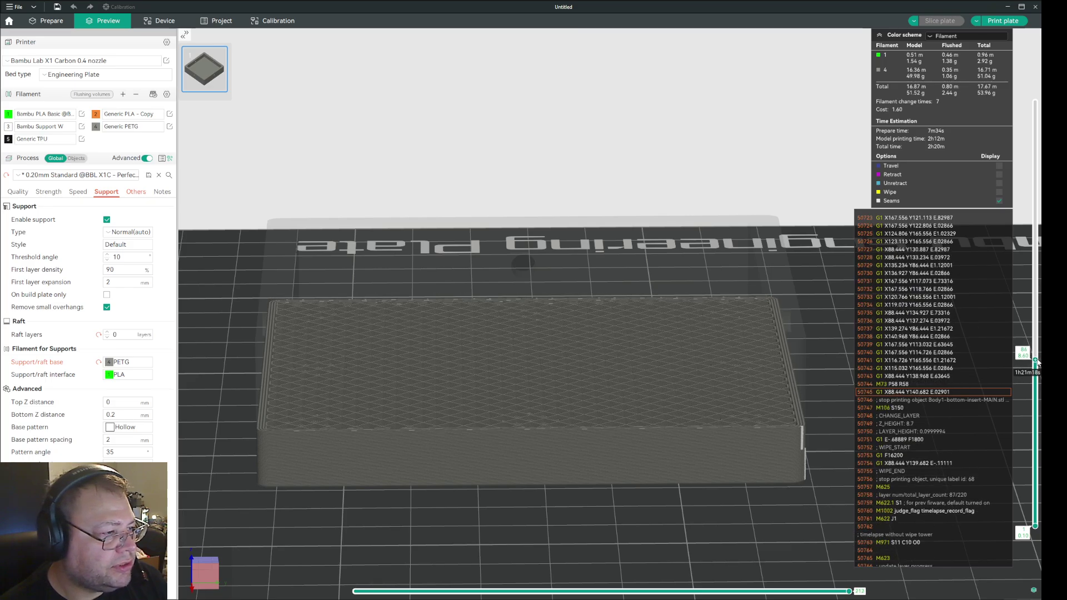
{"action": "scroll", "coordinate": [1037, 362], "scroll_direction": "down", "scroll_amount": 10}
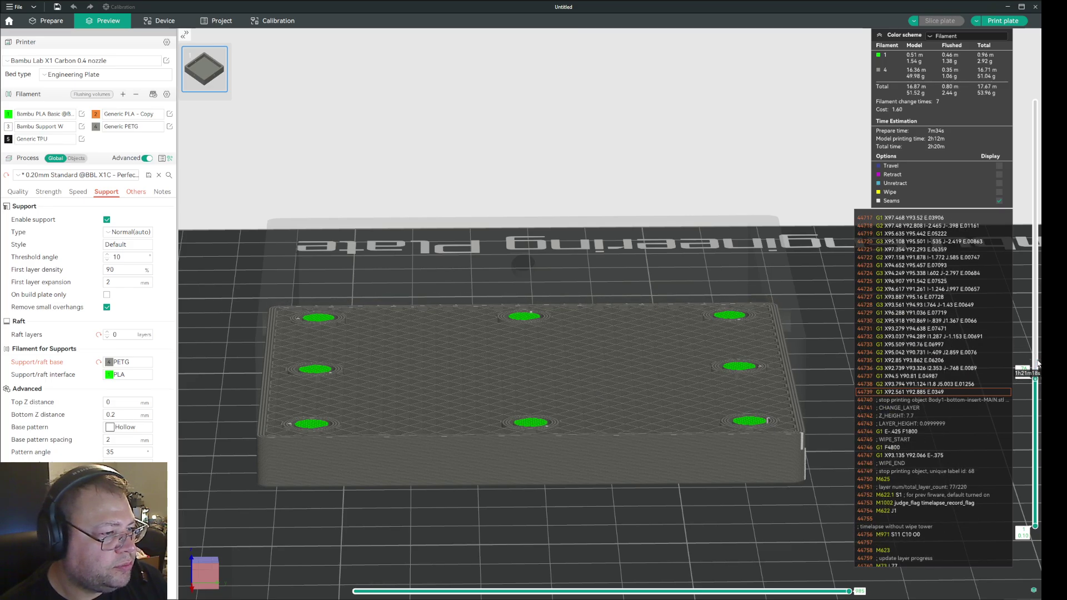
{"action": "scroll", "coordinate": [1037, 362], "scroll_direction": "up", "scroll_amount": 8}
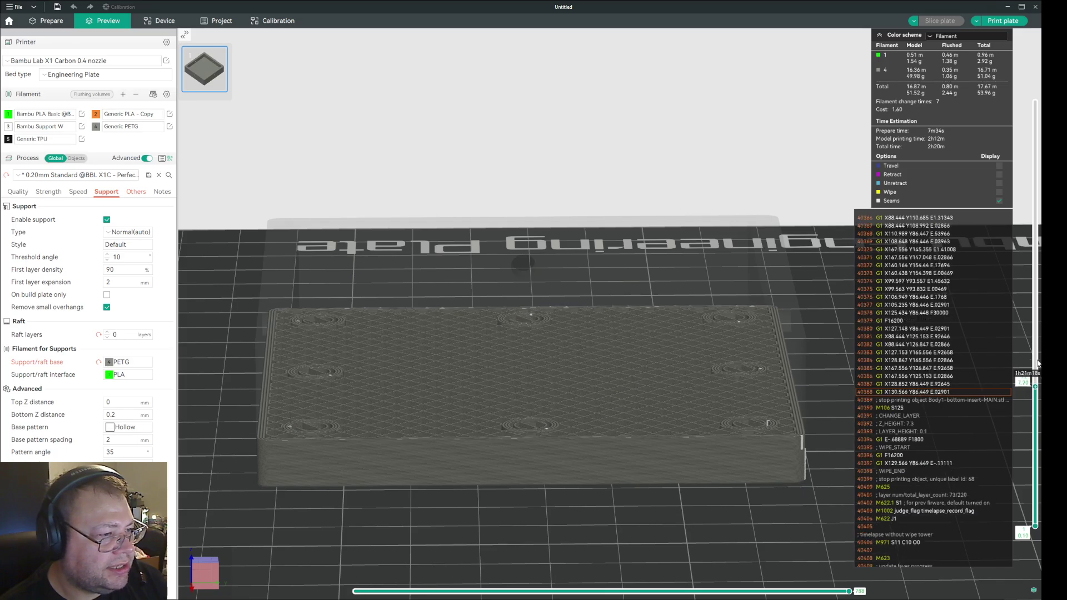
Examine the pocket supports from a steeper angle, stepping down to layer 58 and back up to layer 75.
{"action": "key", "text": "1"}
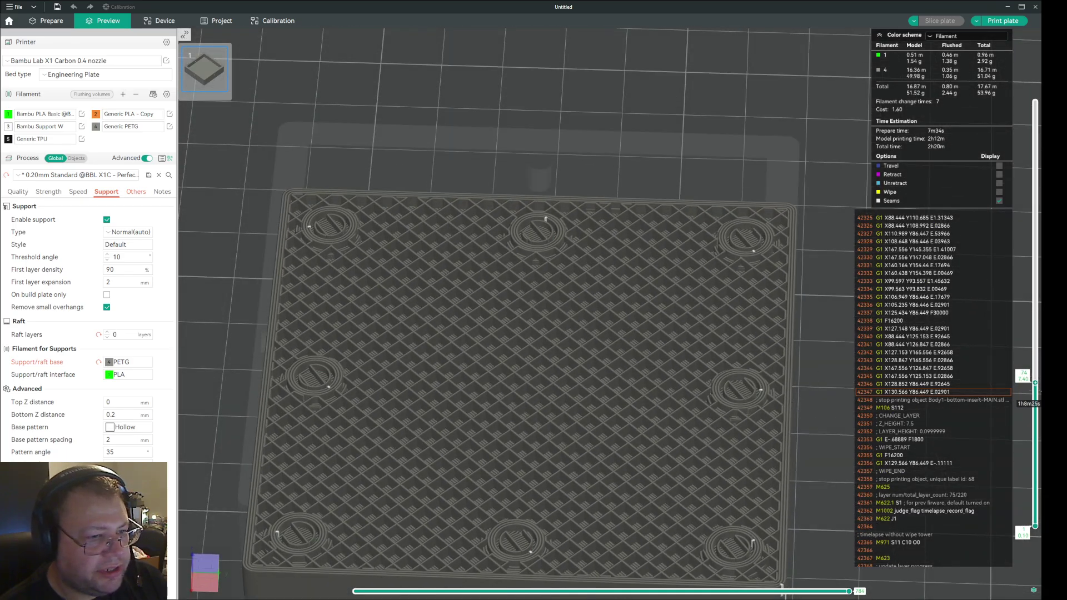
{"action": "scroll", "coordinate": [1037, 391], "scroll_direction": "down", "scroll_amount": 12}
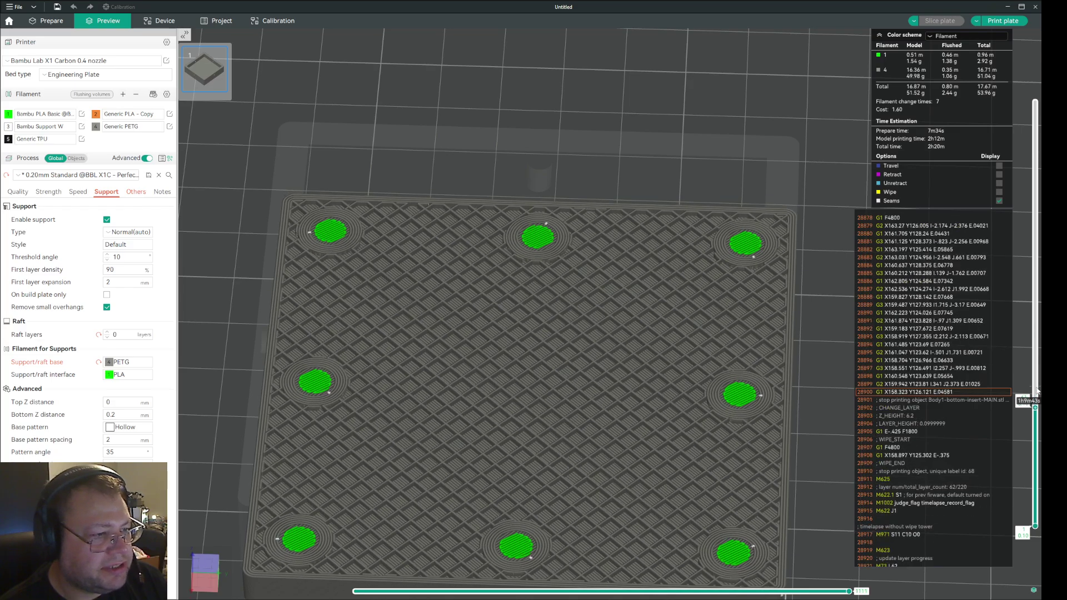
{"action": "scroll", "coordinate": [1037, 391], "scroll_direction": "down", "scroll_amount": 3}
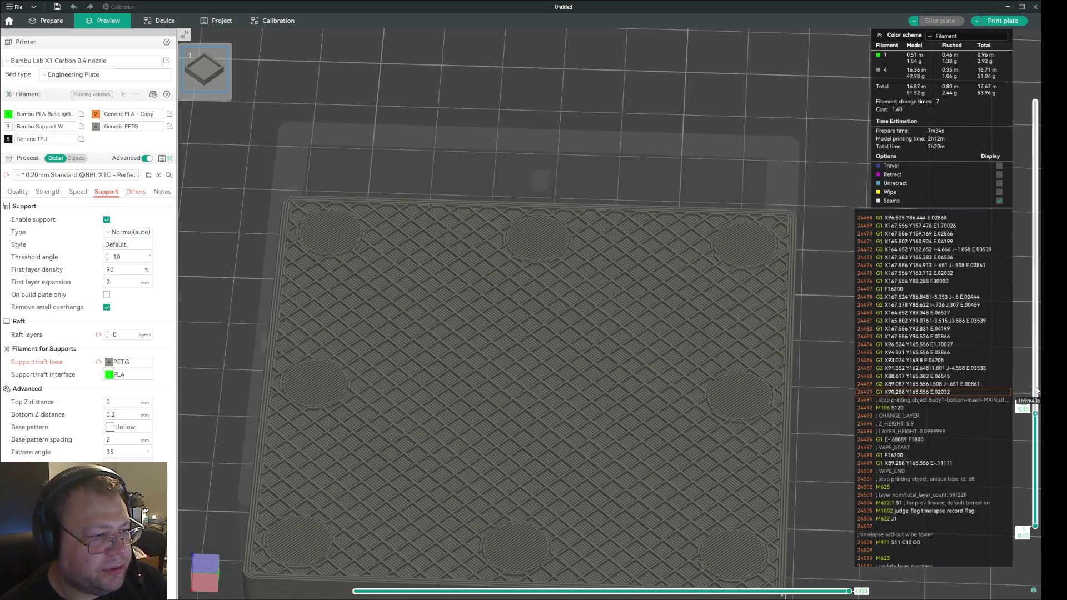
{"action": "scroll", "coordinate": [1037, 391], "scroll_direction": "up", "scroll_amount": 17}
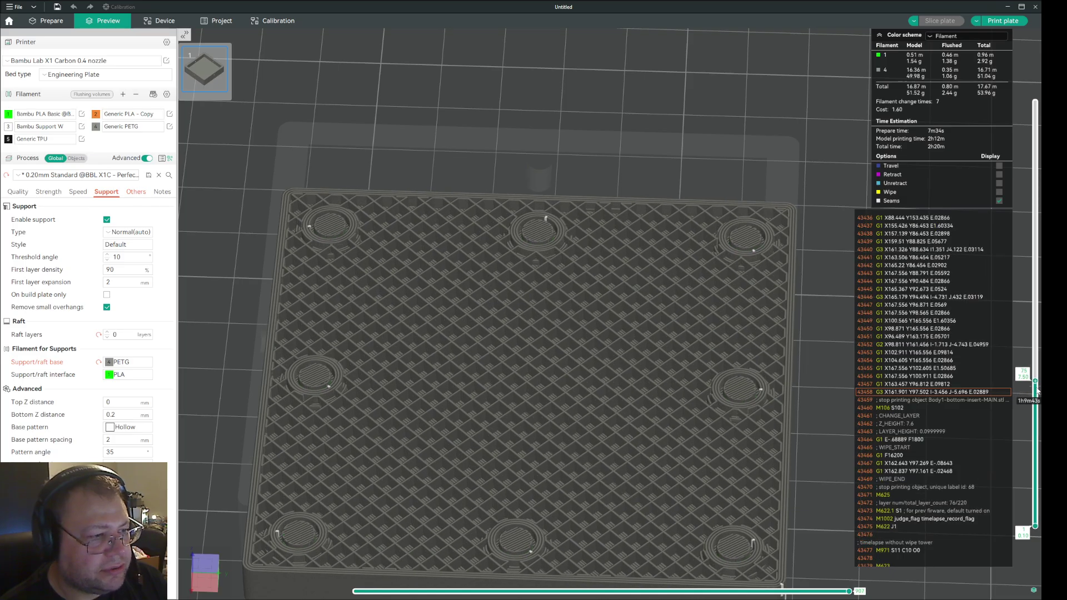
Step up through the wall layers to examine the side holes around layer 143 for supports.
{"action": "scroll", "coordinate": [1037, 391], "scroll_direction": "up", "scroll_amount": 20}
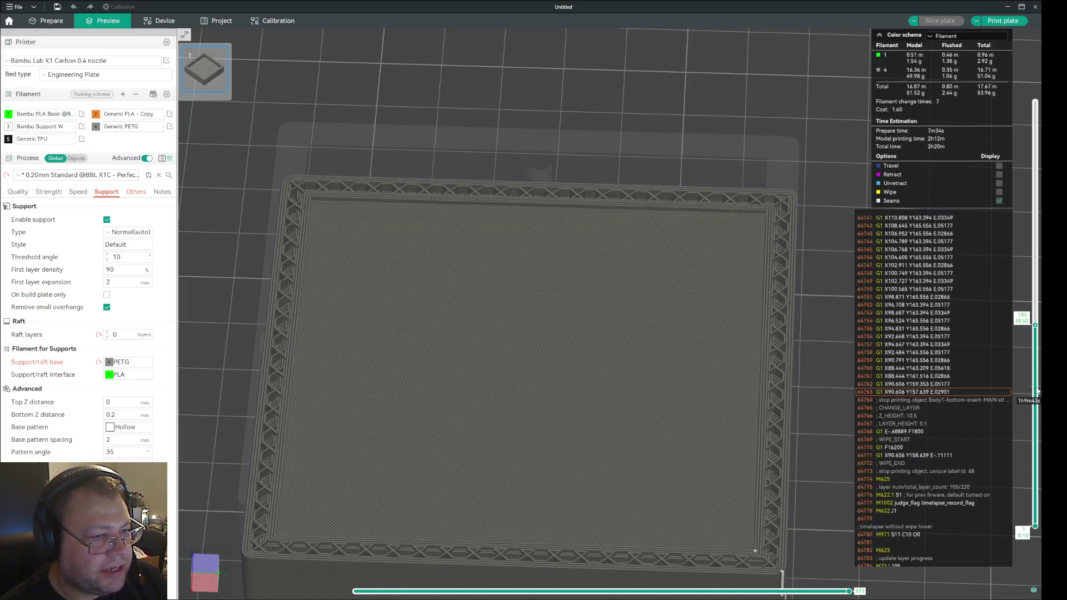
{"action": "scroll", "coordinate": [1037, 390], "scroll_direction": "up", "scroll_amount": 20}
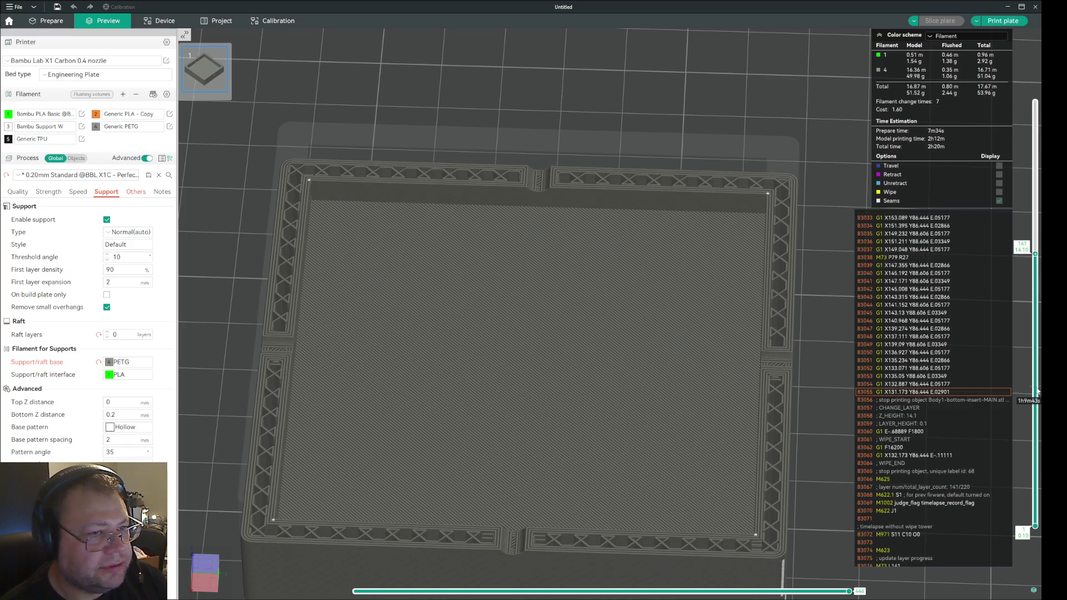
{"action": "scroll", "coordinate": [1037, 391], "scroll_direction": "up", "scroll_amount": 20}
{"action": "scroll", "coordinate": [1036, 389], "scroll_direction": "down", "scroll_amount": 20}
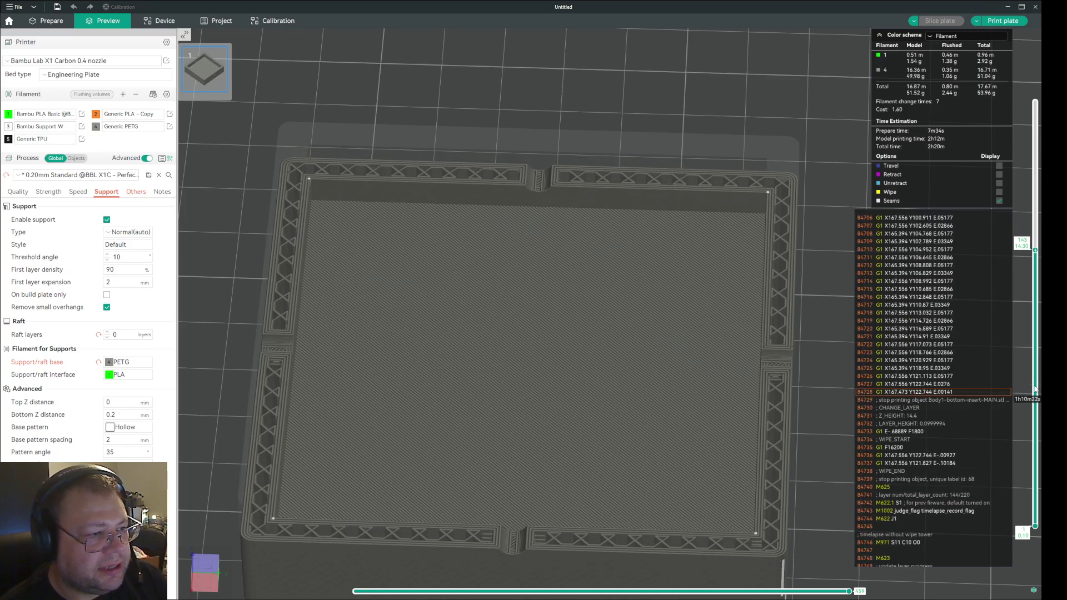
Step back down to layer 76 to examine the support interface in the eight base pockets.
{"action": "scroll", "coordinate": [1035, 390], "scroll_direction": "down", "scroll_amount": 20}
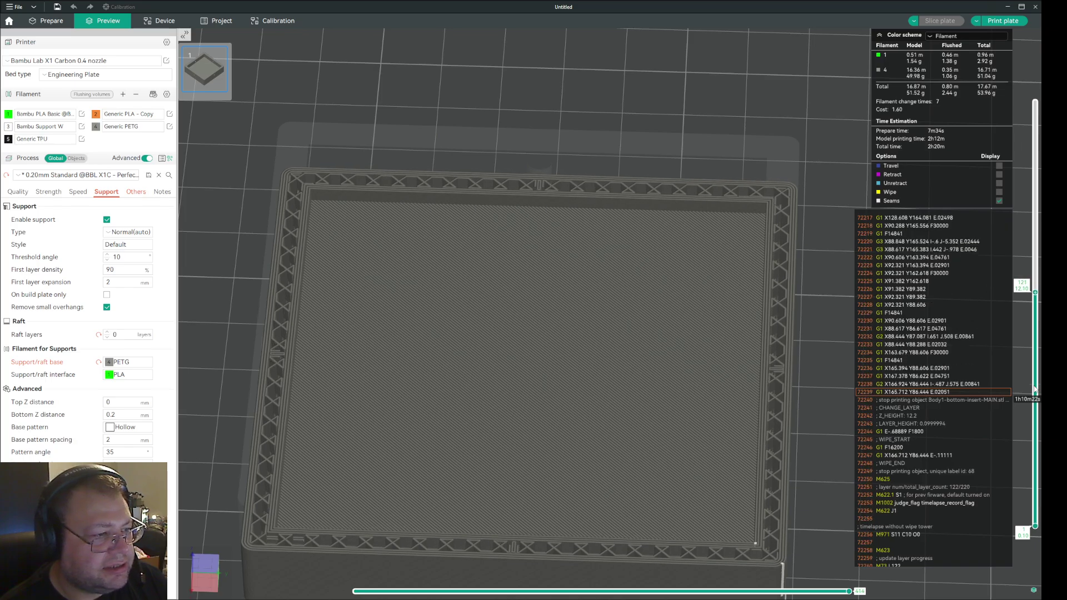
{"action": "scroll", "coordinate": [1035, 389], "scroll_direction": "down", "scroll_amount": 14}
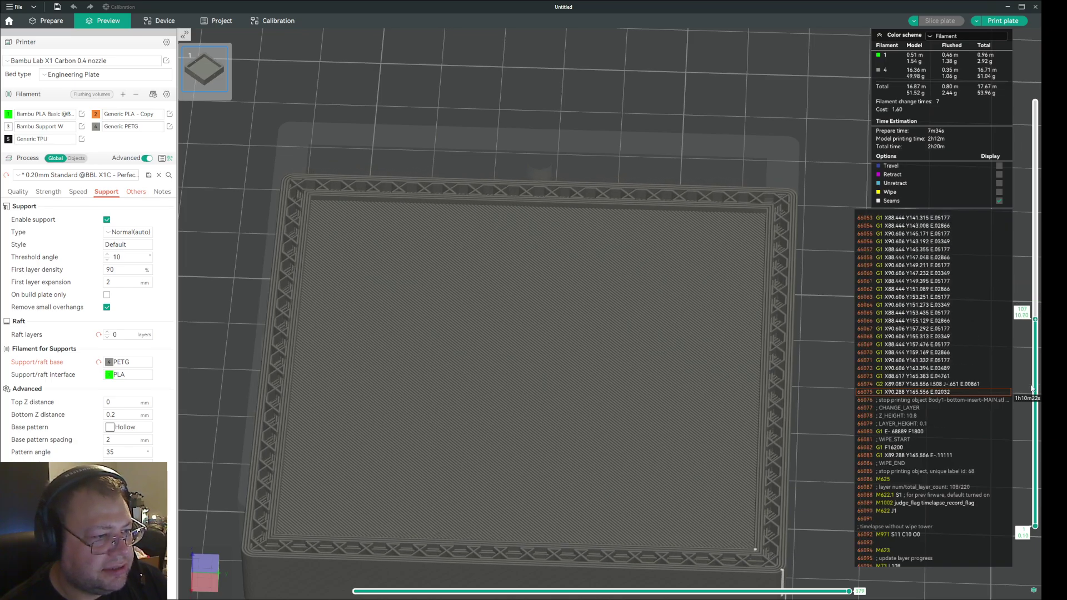
{"action": "scroll", "coordinate": [1031, 389], "scroll_direction": "down", "scroll_amount": 8}
{"action": "scroll", "coordinate": [1031, 387], "scroll_direction": "down", "scroll_amount": 8}
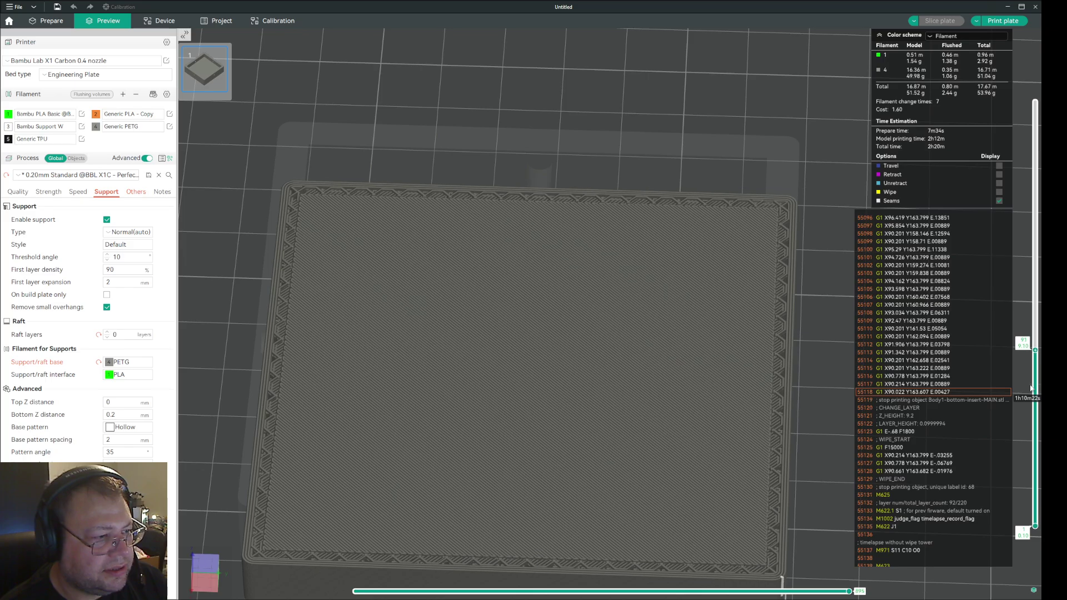
{"action": "scroll", "coordinate": [1031, 388], "scroll_direction": "down", "scroll_amount": 2}
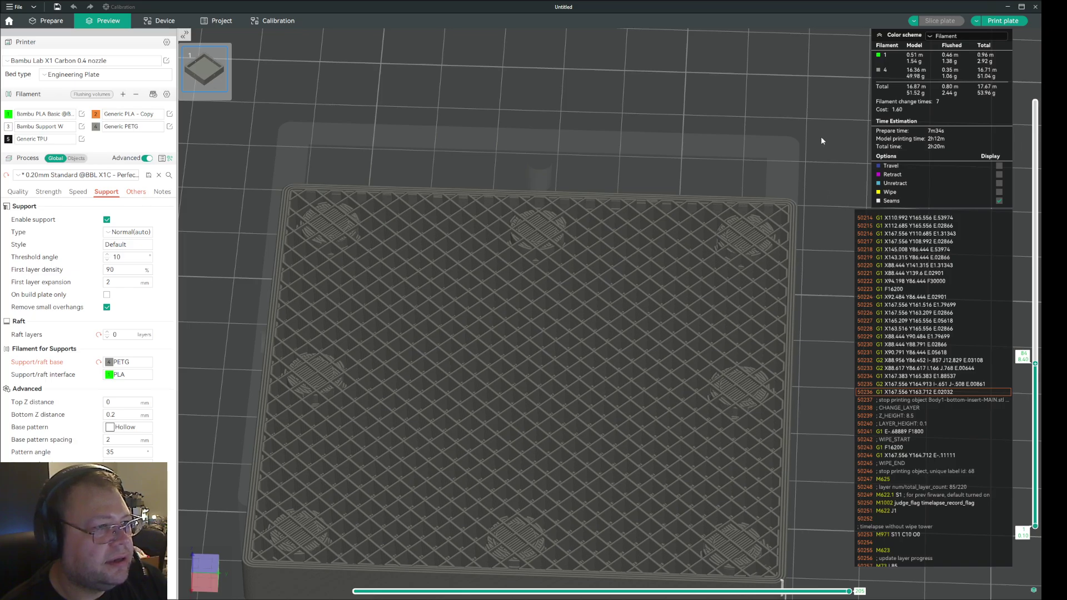
{"action": "scroll", "coordinate": [1036, 372], "scroll_direction": "down", "scroll_amount": 4}
{"action": "scroll", "coordinate": [1036, 372], "scroll_direction": "down", "scroll_amount": 4}
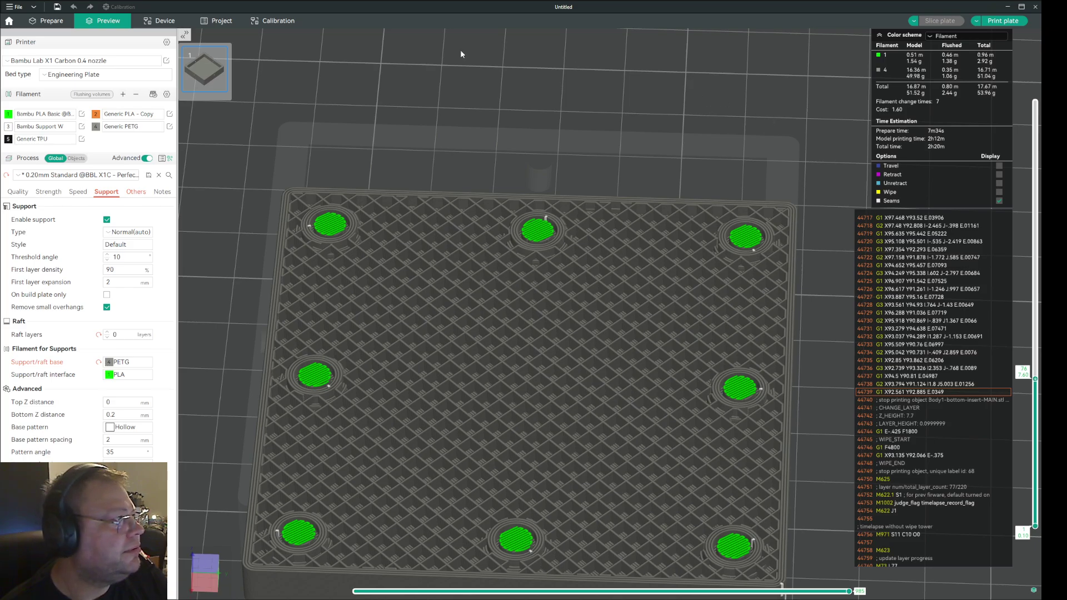
Return to the model editing view, select the box and view it straight from above.
{"action": "left_click", "coordinate": [47, 21]}
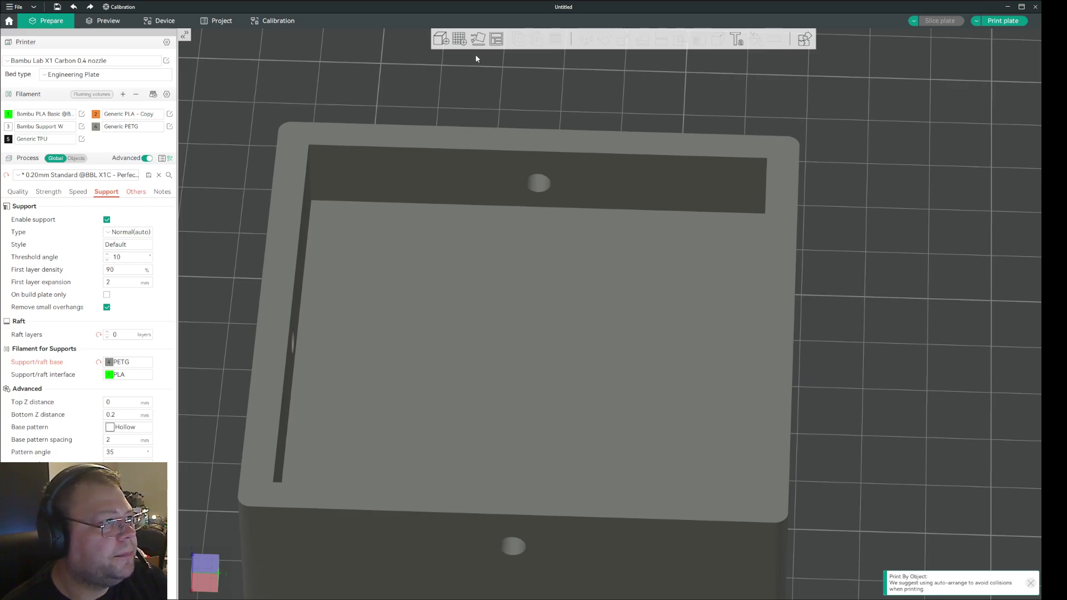
{"action": "left_click", "coordinate": [477, 164]}
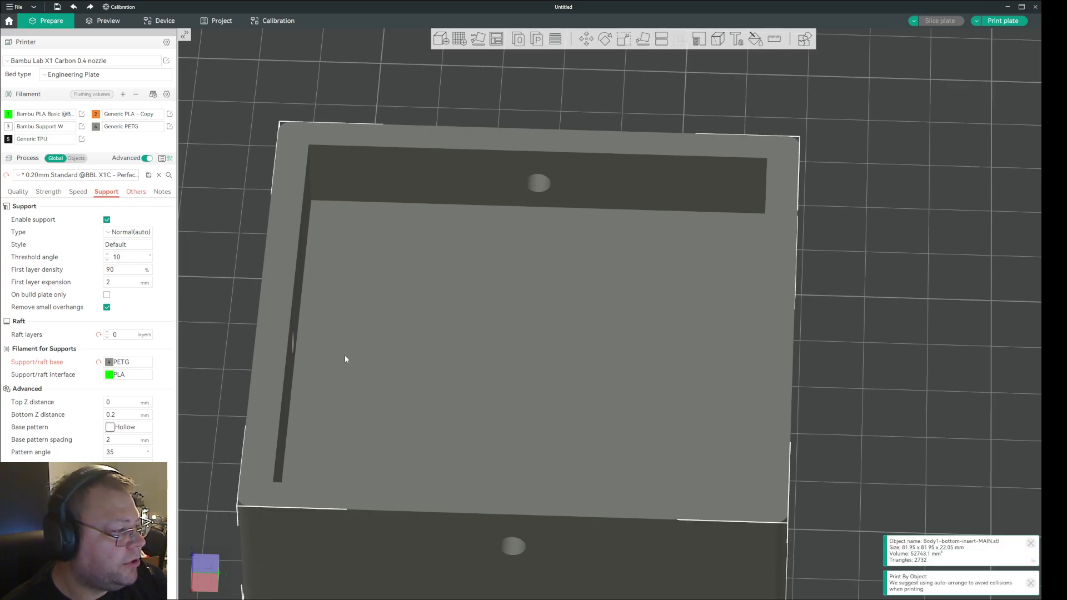
{"action": "left_click", "coordinate": [210, 571]}
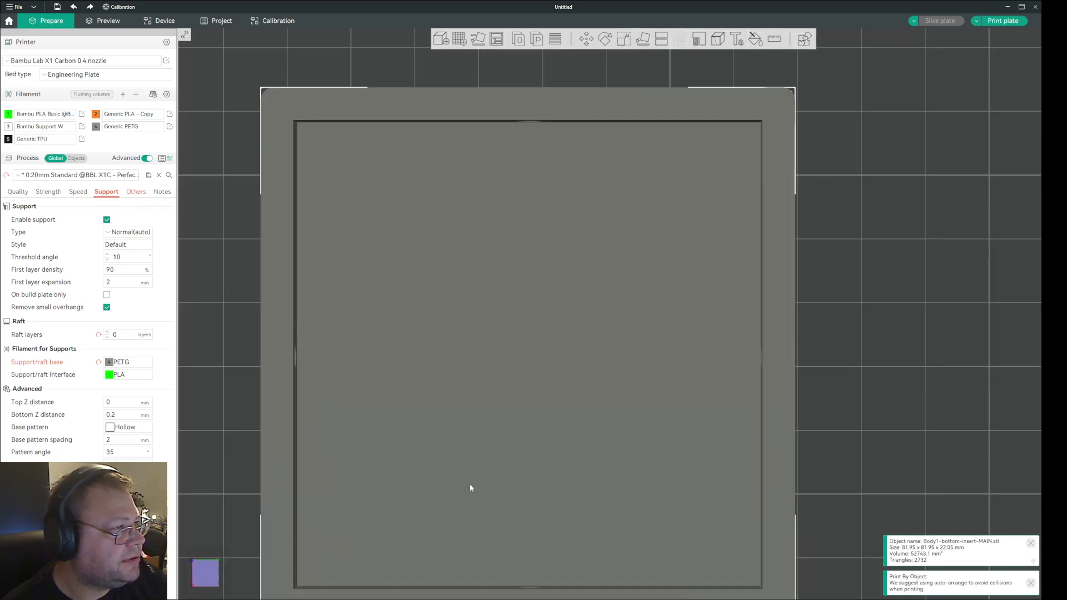
{"action": "scroll", "coordinate": [475, 485], "scroll_direction": "down", "scroll_amount": 2}
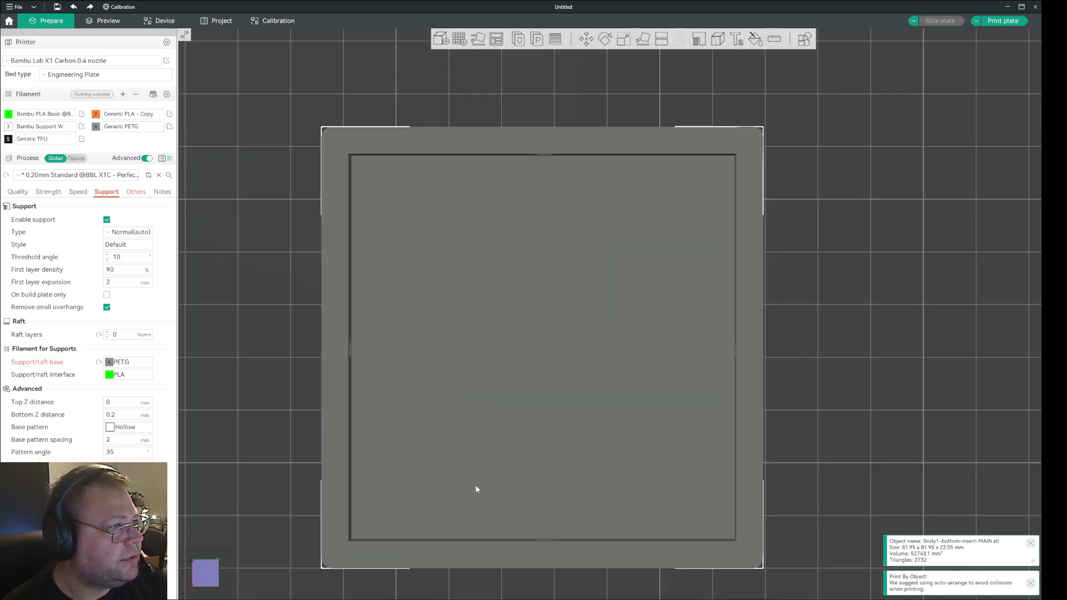
{"action": "left_click", "coordinate": [204, 579]}
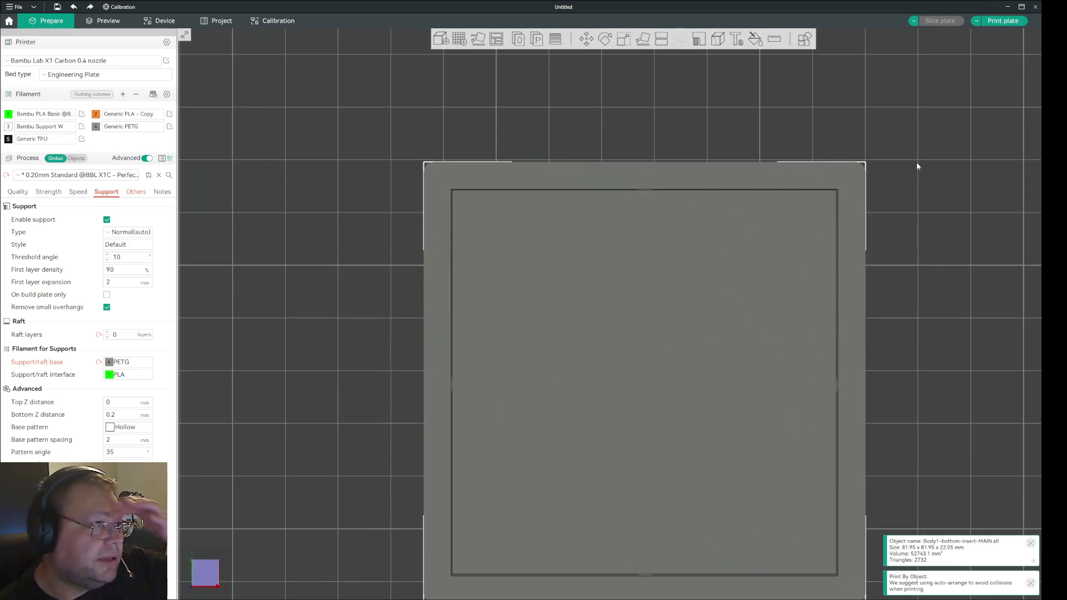
In support painting, set the section view to 0.54 and fill all eight embedded pockets with support blockers.
{"action": "left_click", "coordinate": [699, 39]}
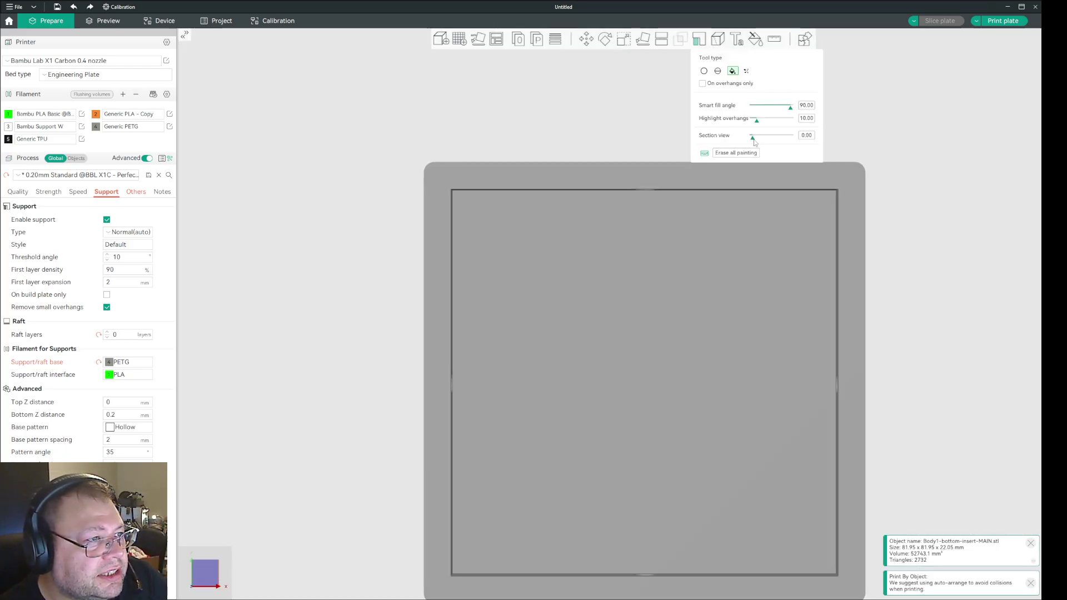
{"action": "left_click_drag", "start_coordinate": [754, 140], "coordinate": [774, 142]}
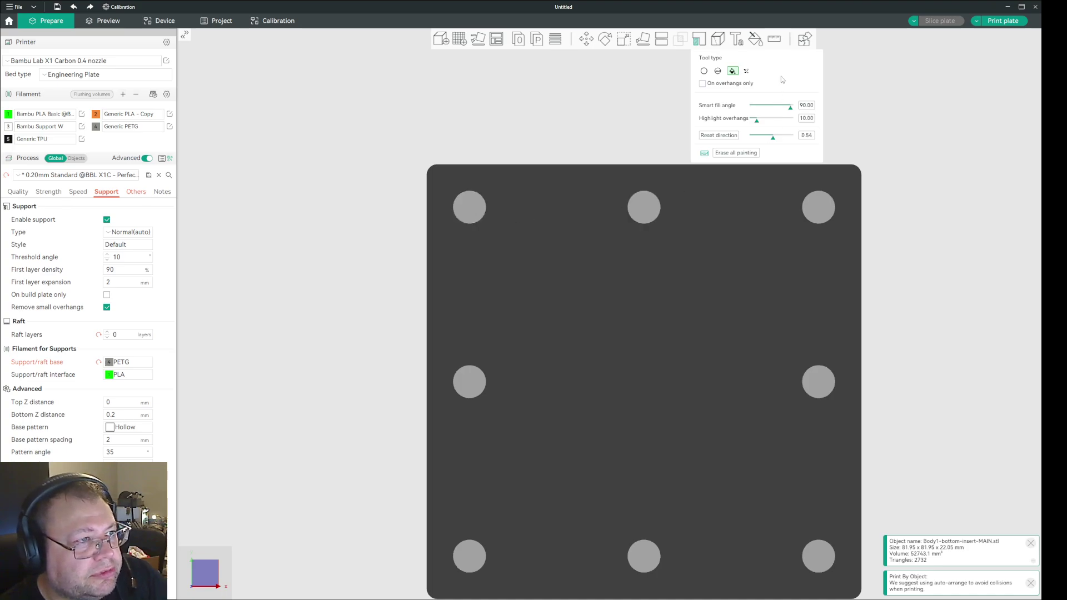
{"action": "left_click", "coordinate": [823, 213]}
{"action": "left_click", "coordinate": [644, 206]}
{"action": "left_click", "coordinate": [470, 208]}
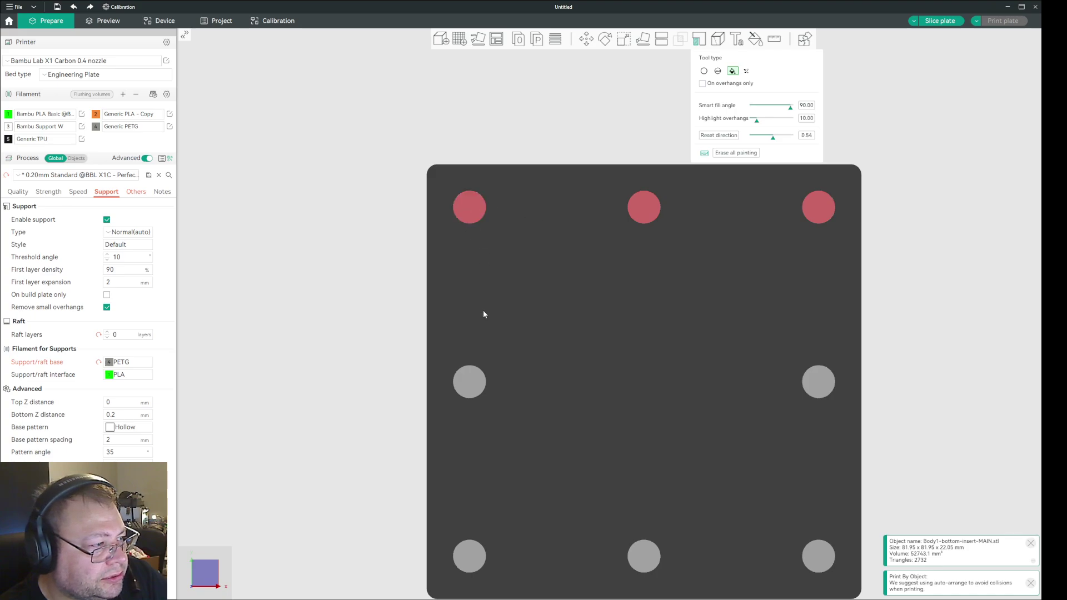
{"action": "left_click", "coordinate": [470, 384]}
{"action": "left_click", "coordinate": [821, 382]}
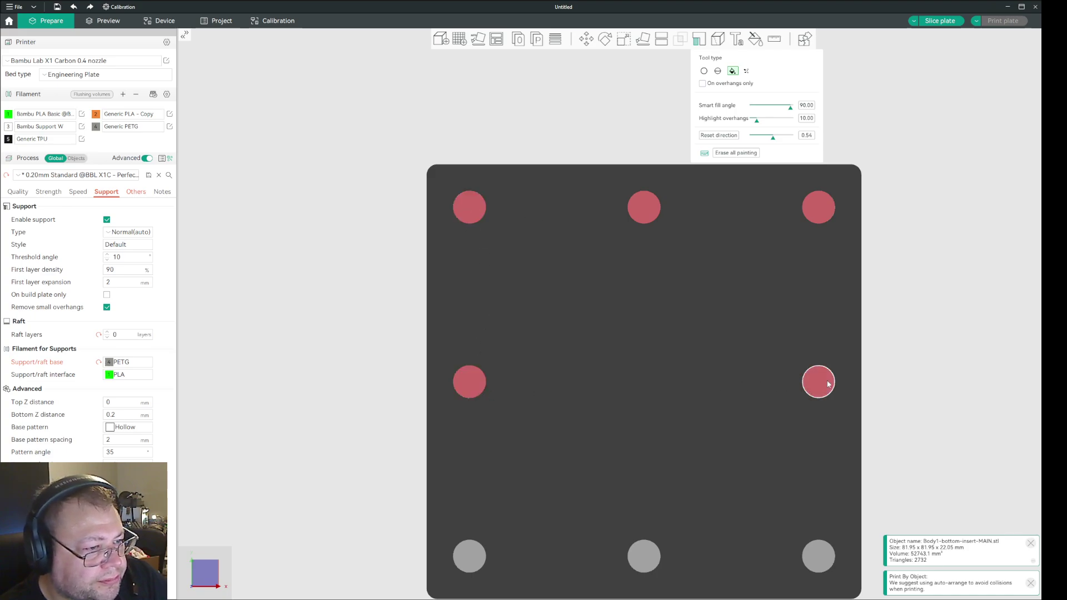
{"action": "left_click", "coordinate": [821, 555]}
{"action": "left_click", "coordinate": [644, 556]}
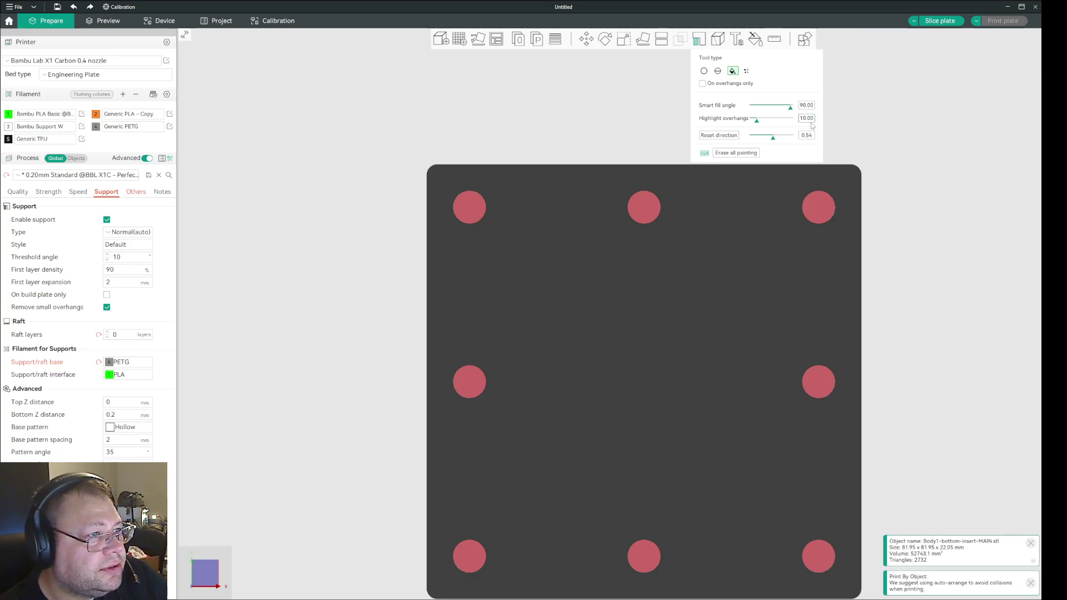
{"action": "left_click", "coordinate": [699, 40]}
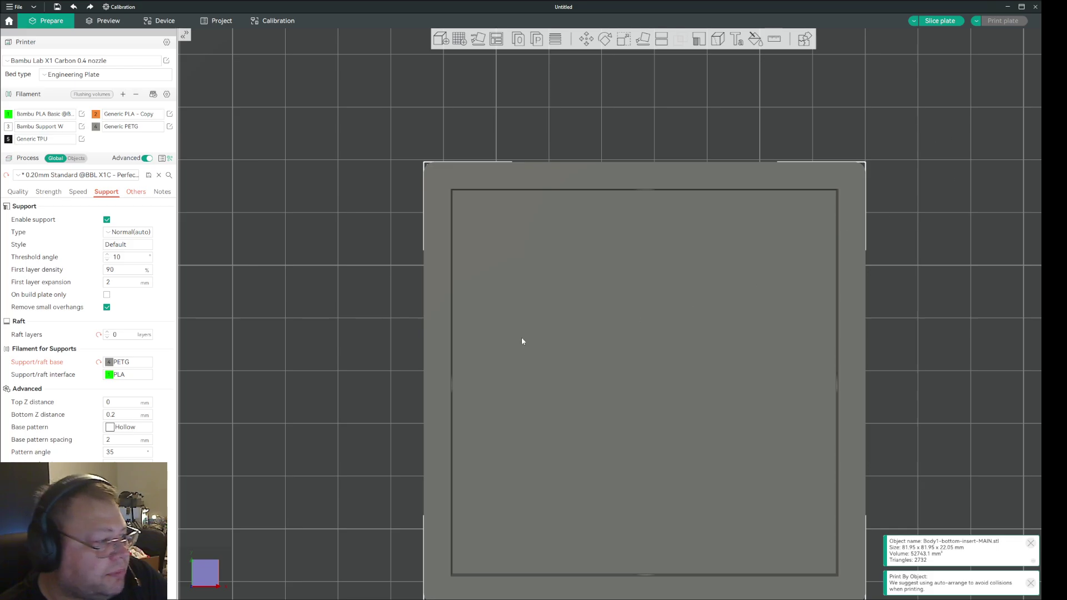
Turn the box upside down with Lay on Face so its open rim rests on the plate.
{"action": "scroll", "coordinate": [336, 376], "scroll_direction": "down", "scroll_amount": 6}
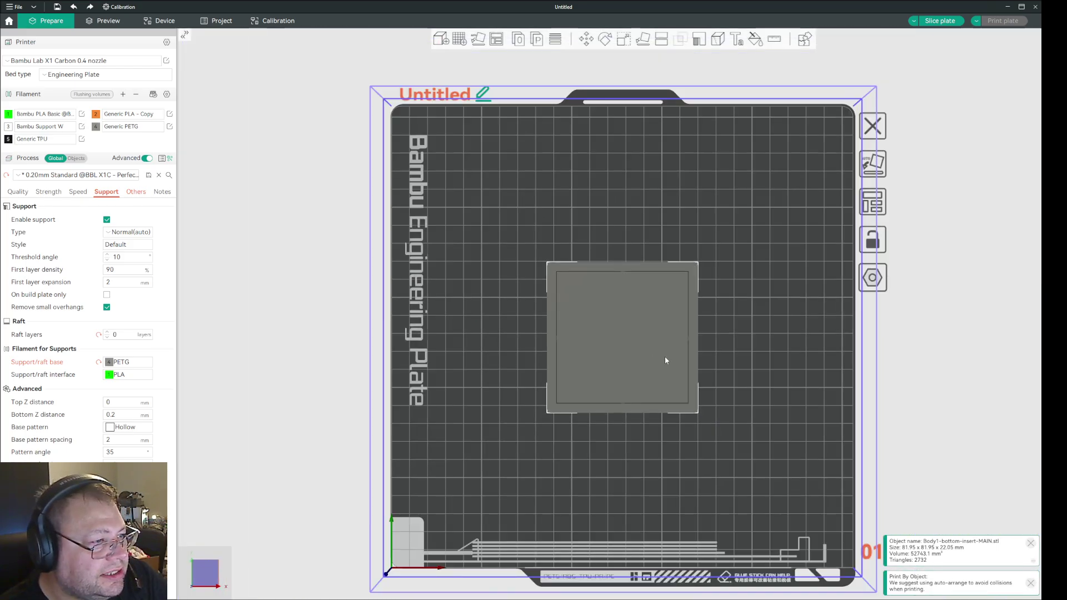
{"action": "left_click", "coordinate": [788, 365]}
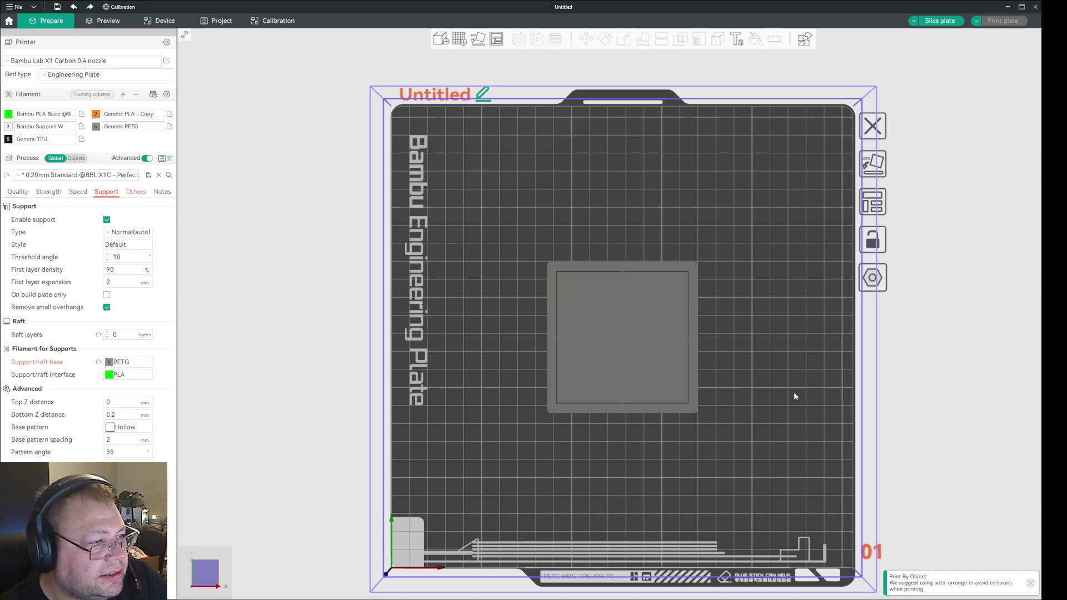
{"action": "left_click_drag", "start_coordinate": [794, 391], "coordinate": [794, 362]}
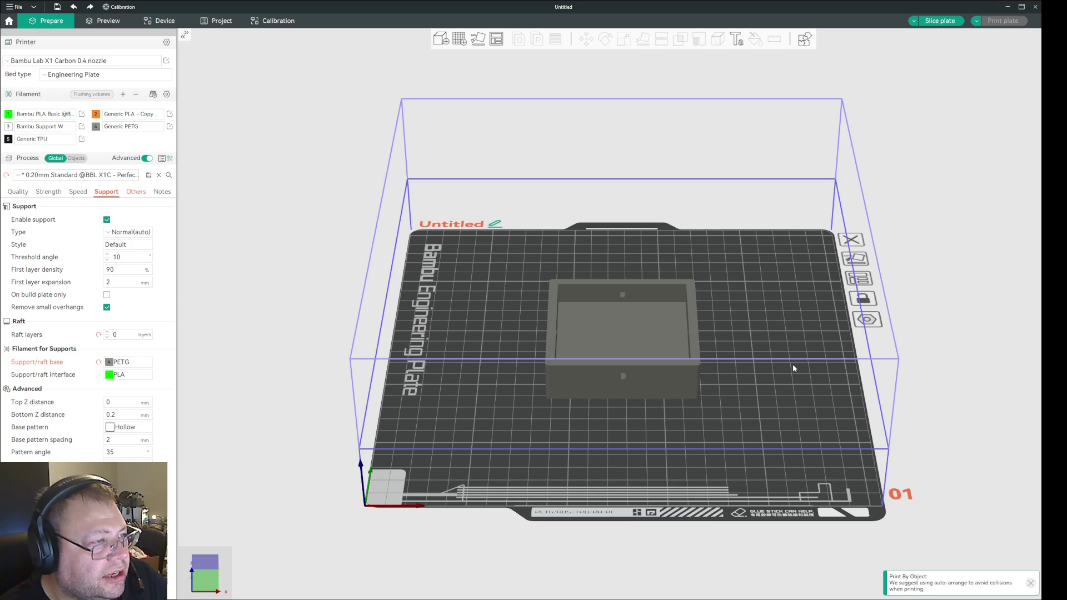
{"action": "left_click", "coordinate": [659, 324]}
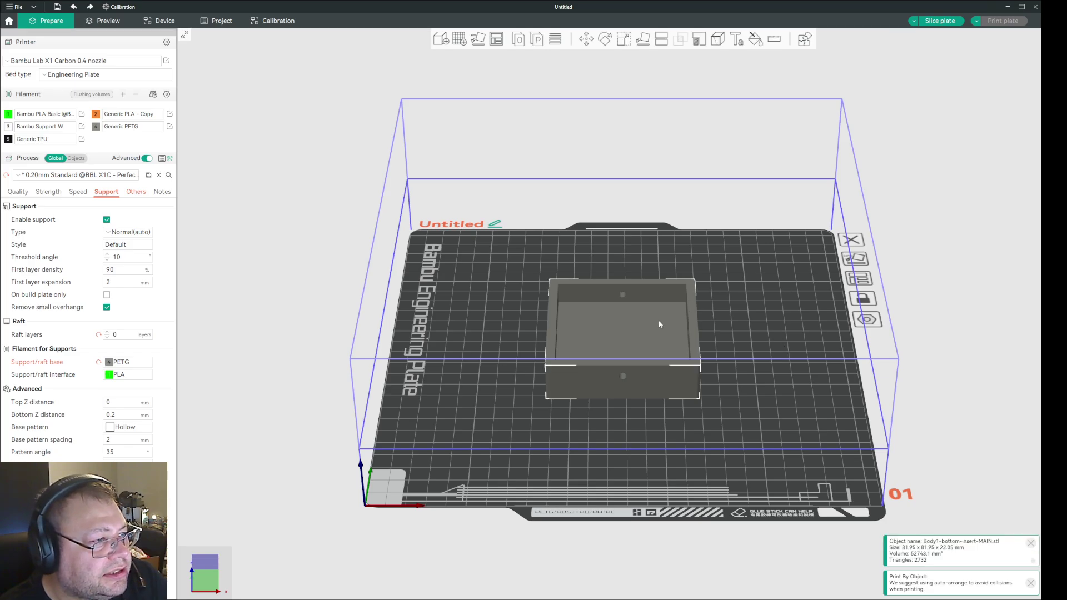
{"action": "left_click", "coordinate": [644, 43]}
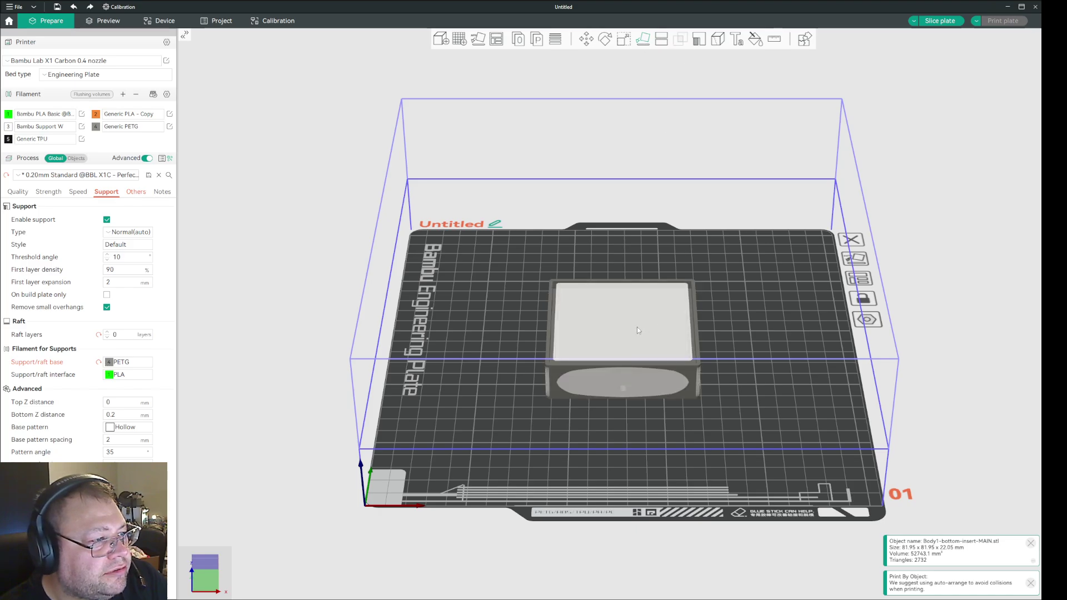
{"action": "left_click", "coordinate": [645, 40]}
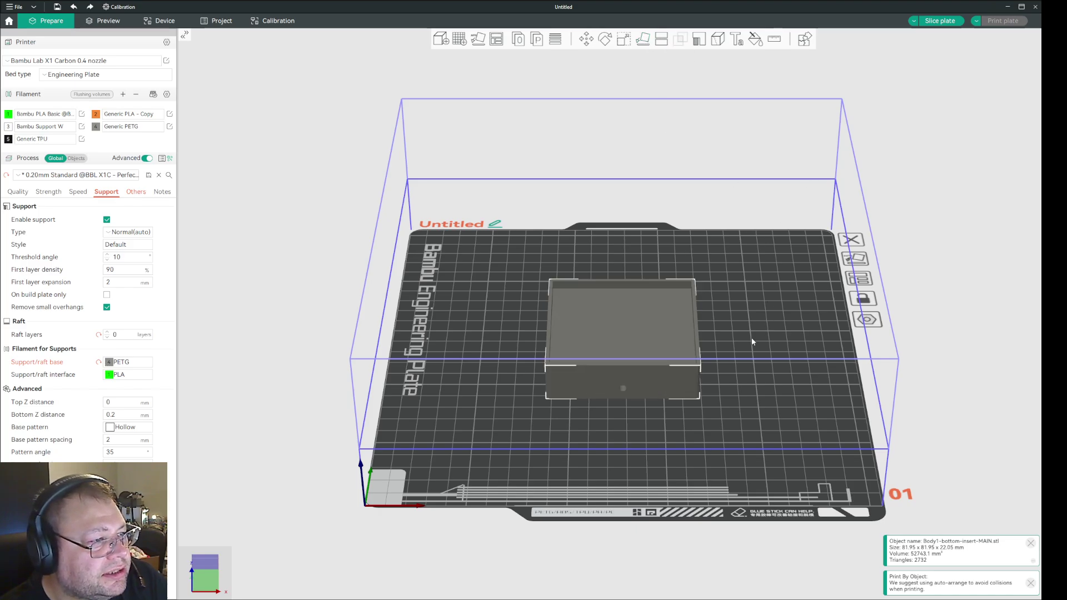
View the flipped box straight from above and cut it at section view 0.47 in support painting.
{"action": "key", "text": "1"}
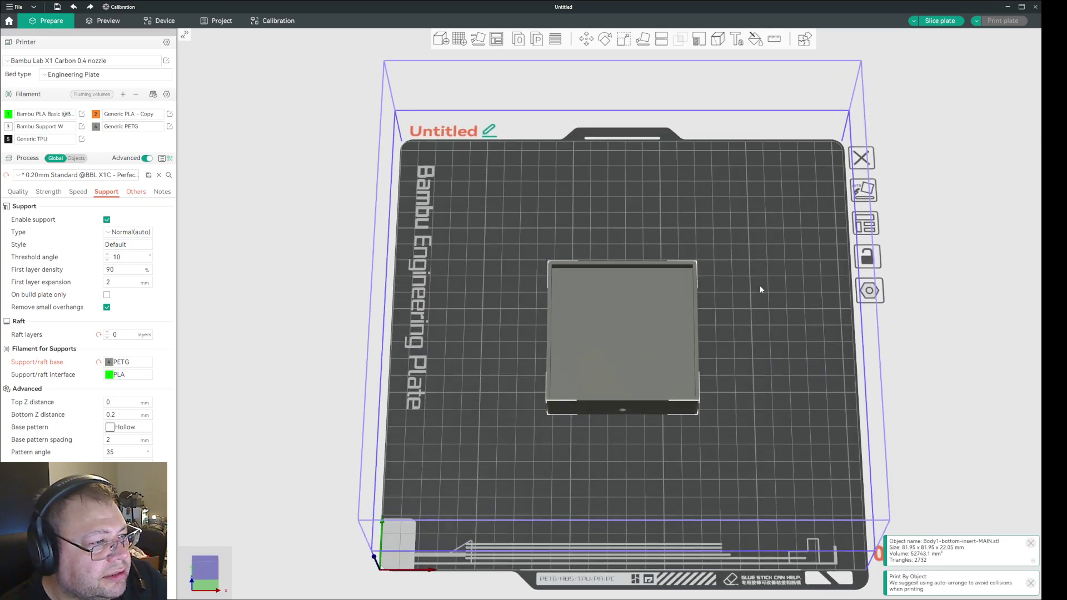
{"action": "left_click", "coordinate": [795, 341]}
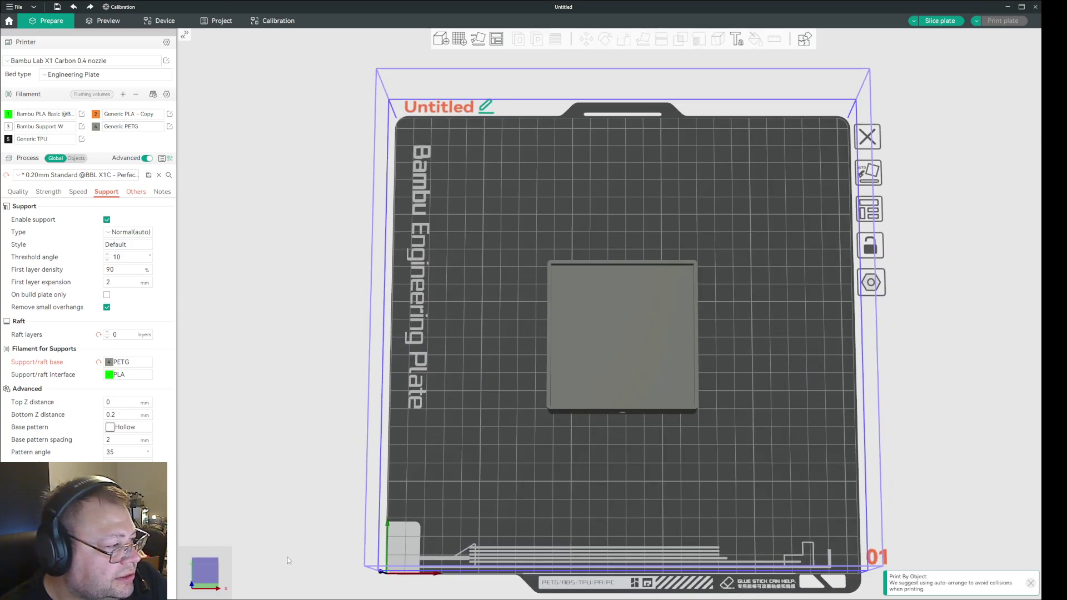
{"action": "key", "text": "1"}
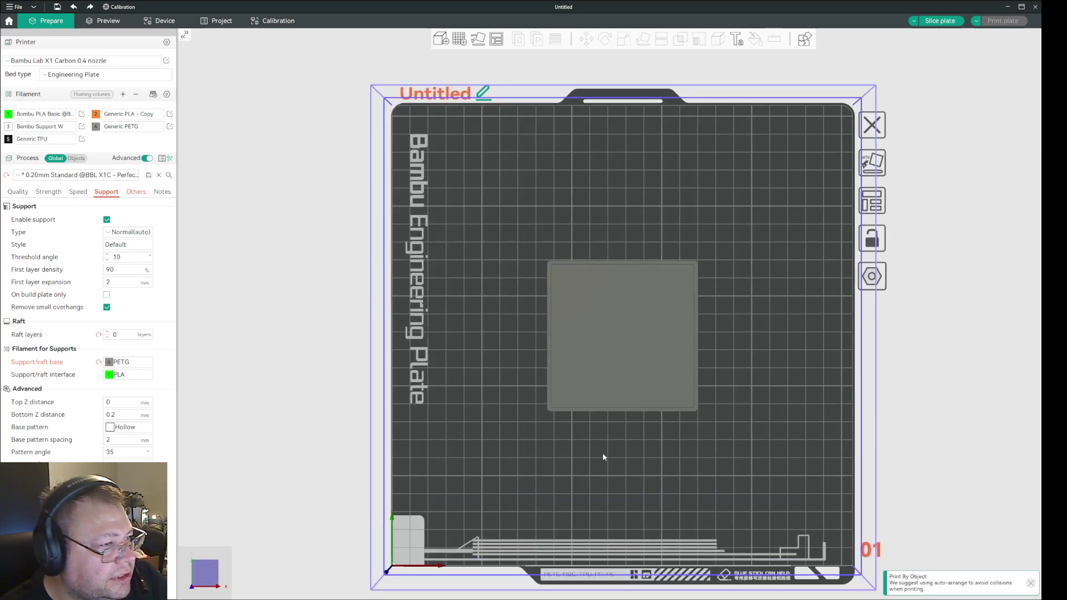
{"action": "scroll", "coordinate": [715, 396], "scroll_direction": "up", "scroll_amount": 5}
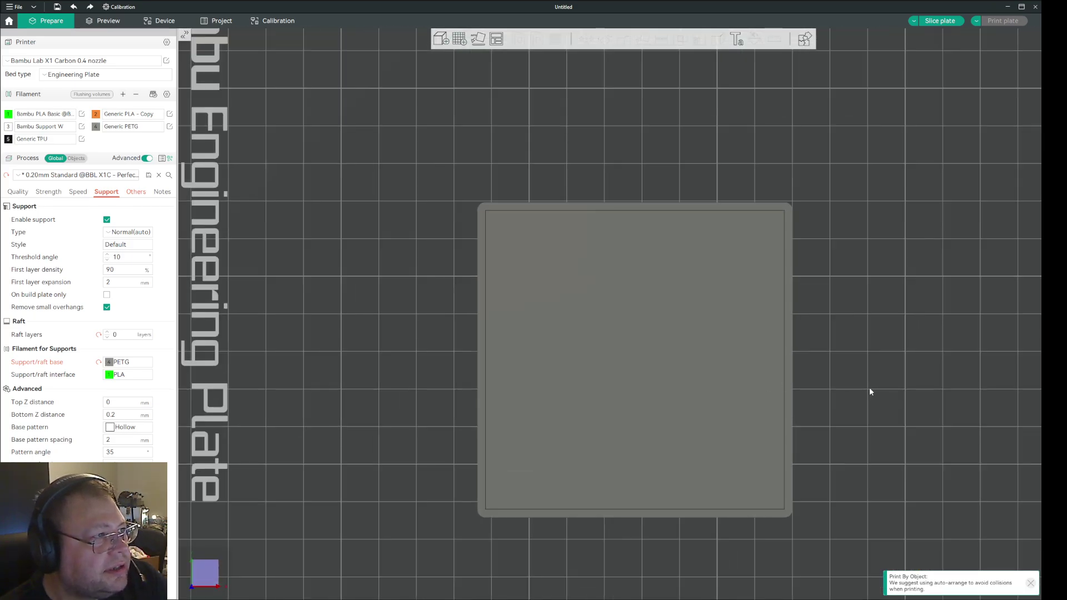
{"action": "left_click", "coordinate": [624, 336]}
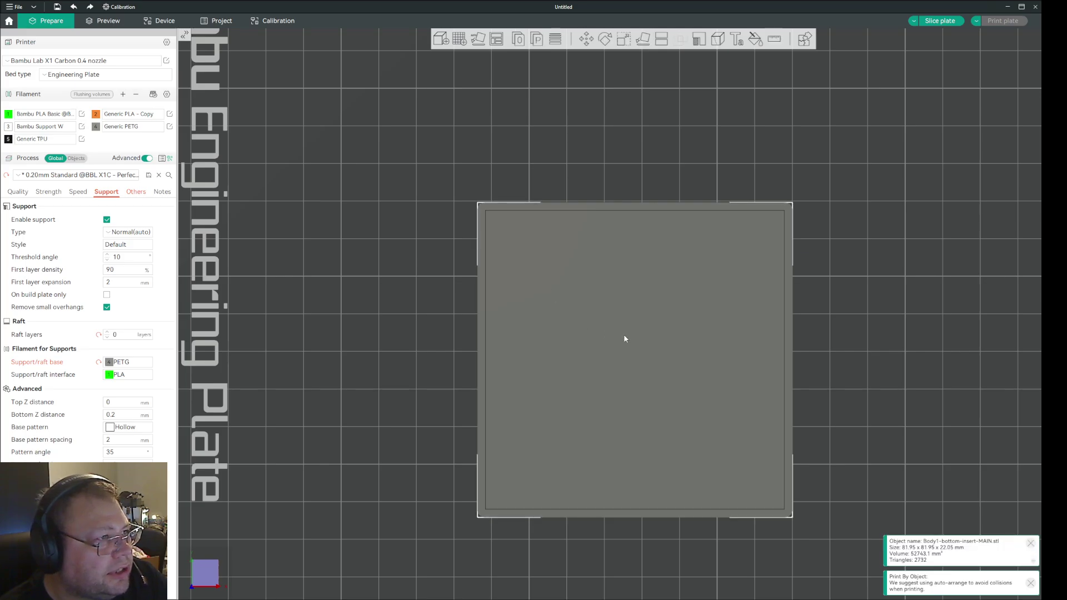
{"action": "left_click", "coordinate": [700, 40]}
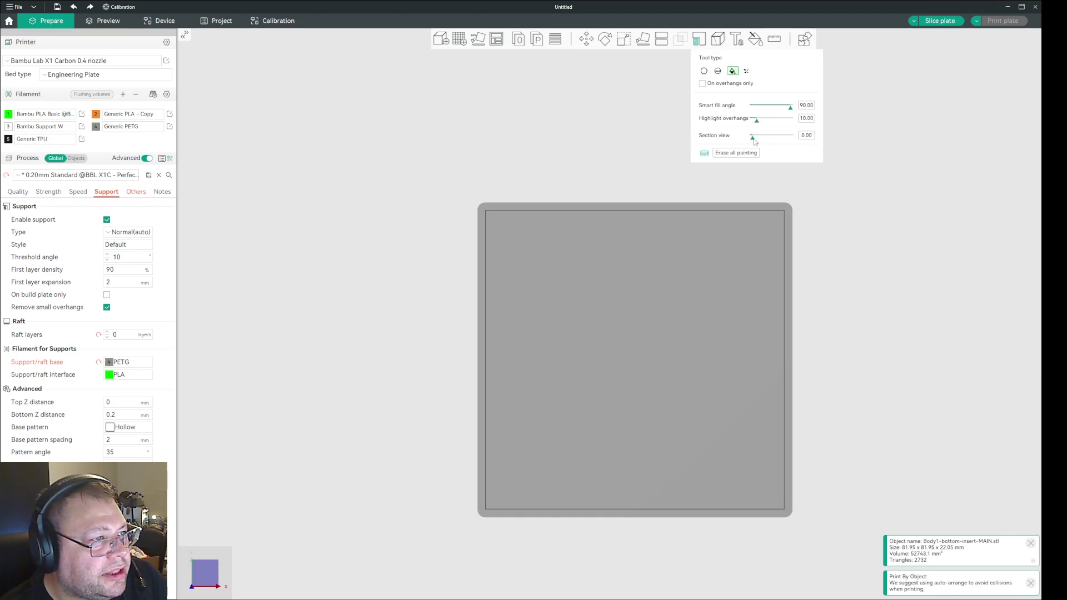
{"action": "left_click_drag", "start_coordinate": [754, 140], "coordinate": [772, 142]}
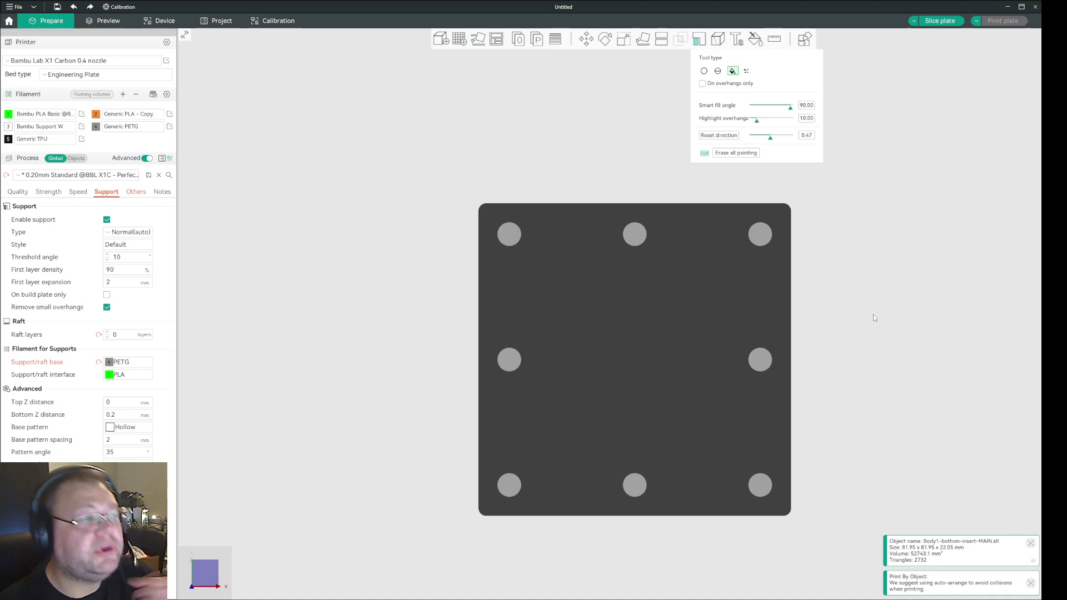
Fill seven of the eight exposed pockets with support blockers, skipping the middle pocket of the front row.
{"action": "left_click", "coordinate": [761, 233]}
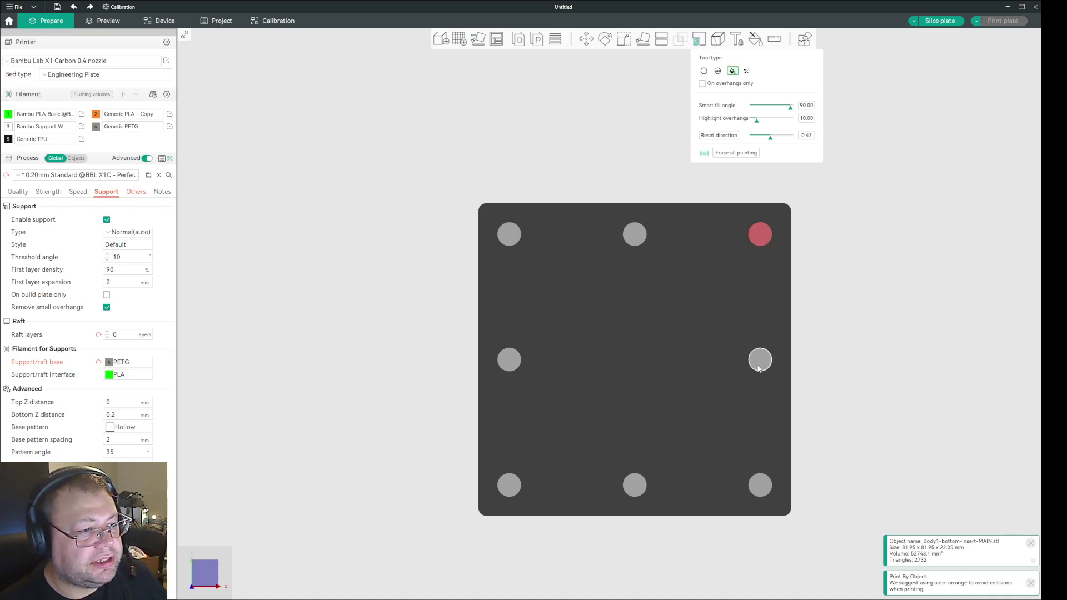
{"action": "left_click", "coordinate": [759, 360]}
{"action": "left_click", "coordinate": [761, 488]}
{"action": "left_click", "coordinate": [634, 234]}
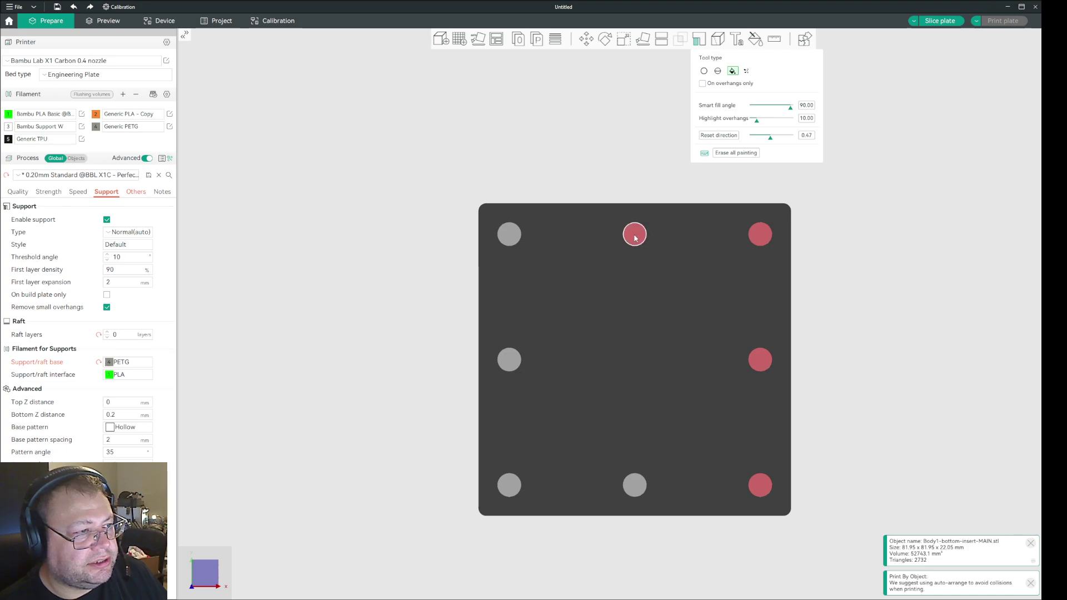
{"action": "left_click", "coordinate": [508, 233]}
{"action": "left_click", "coordinate": [509, 360]}
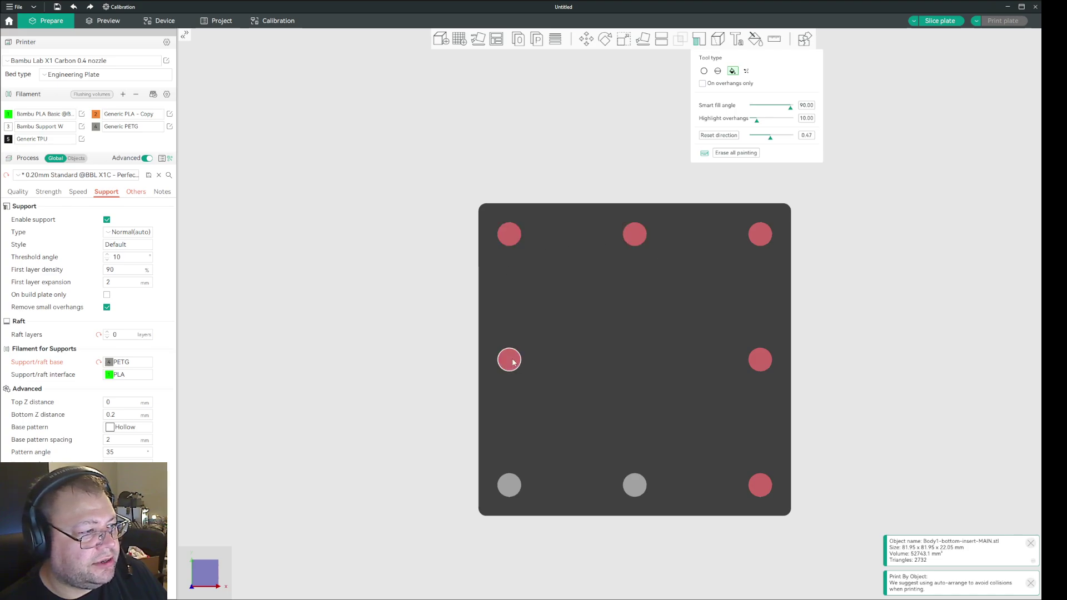
{"action": "left_click", "coordinate": [509, 485]}
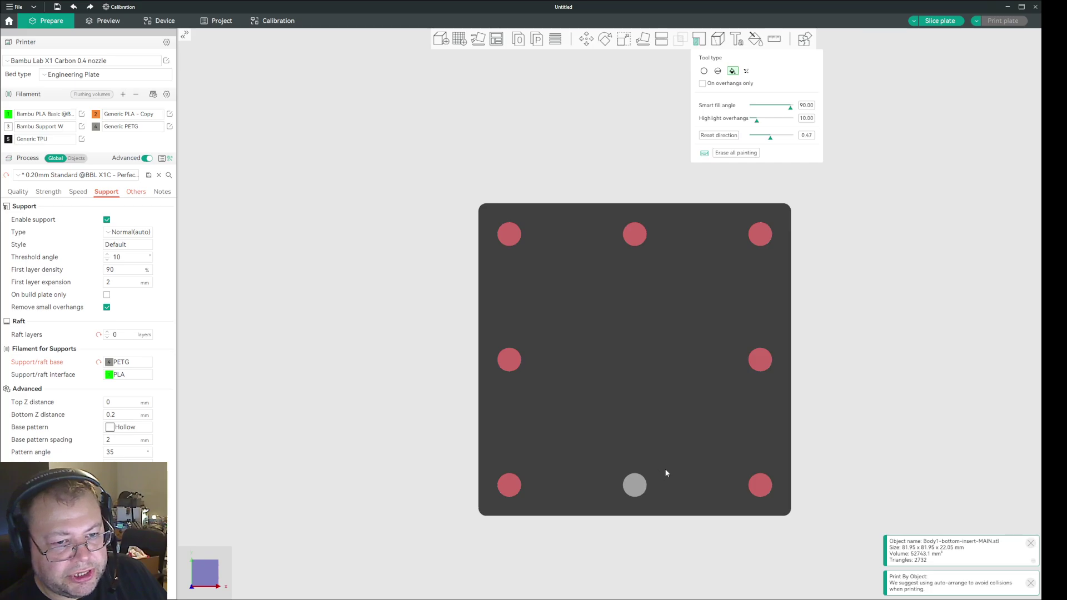
{"action": "left_click", "coordinate": [700, 40]}
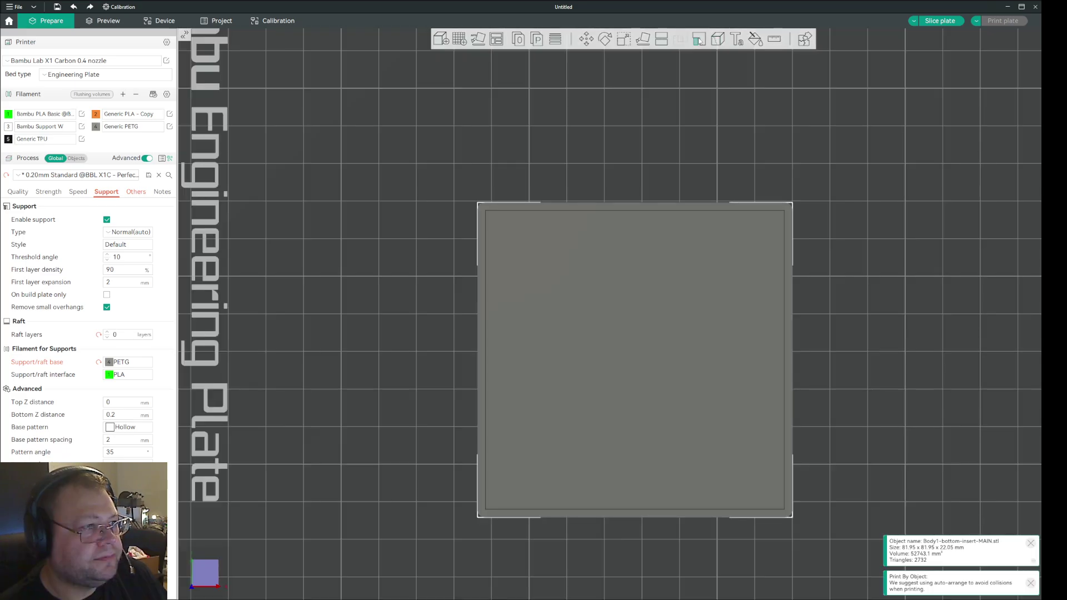
Slice the plate and examine the flipped box from an angled view, stepping down to layer 44.
{"action": "left_click", "coordinate": [949, 24]}
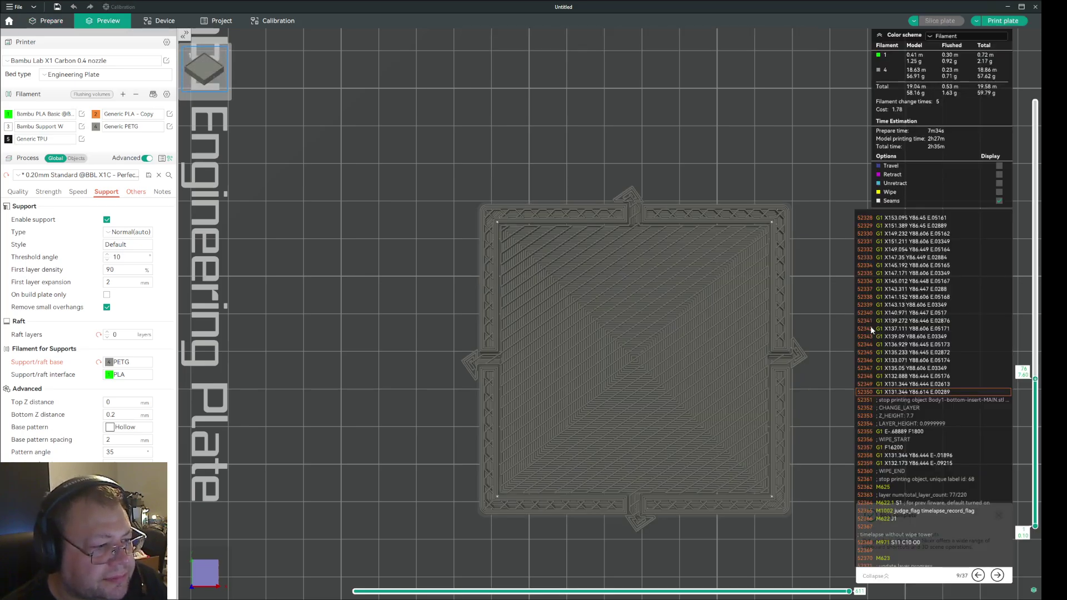
{"action": "left_click_drag", "start_coordinate": [826, 433], "coordinate": [800, 377]}
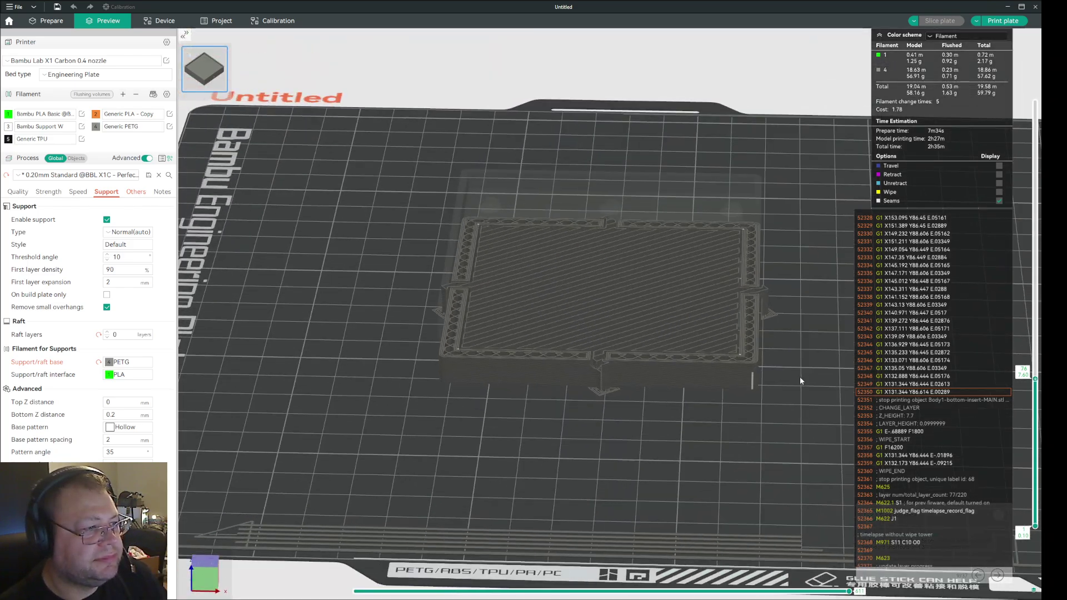
{"action": "scroll", "coordinate": [1031, 383], "scroll_direction": "down", "scroll_amount": 20}
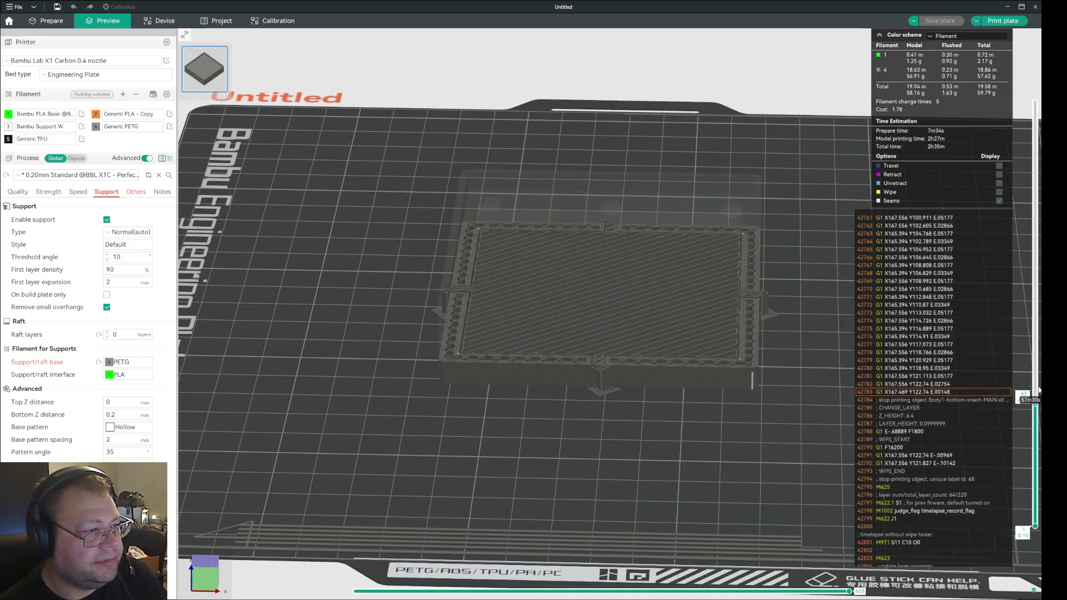
{"action": "scroll", "coordinate": [1039, 391], "scroll_direction": "up", "scroll_amount": 18}
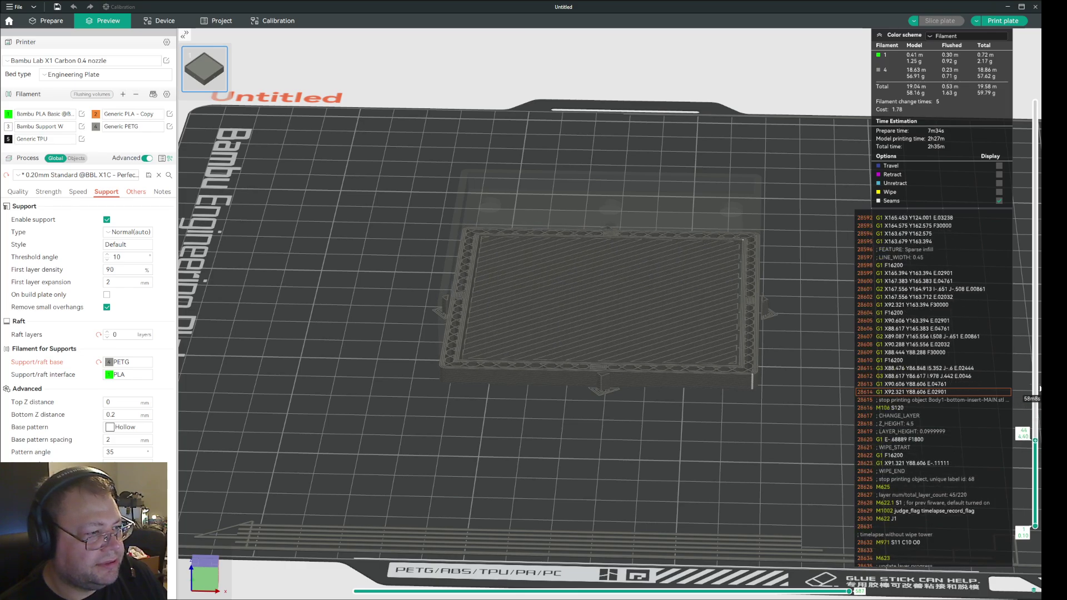
Step up through the layers to layer 147 to examine the side holes and embedded pockets for supports.
{"action": "scroll", "coordinate": [1039, 388], "scroll_direction": "up", "scroll_amount": 20}
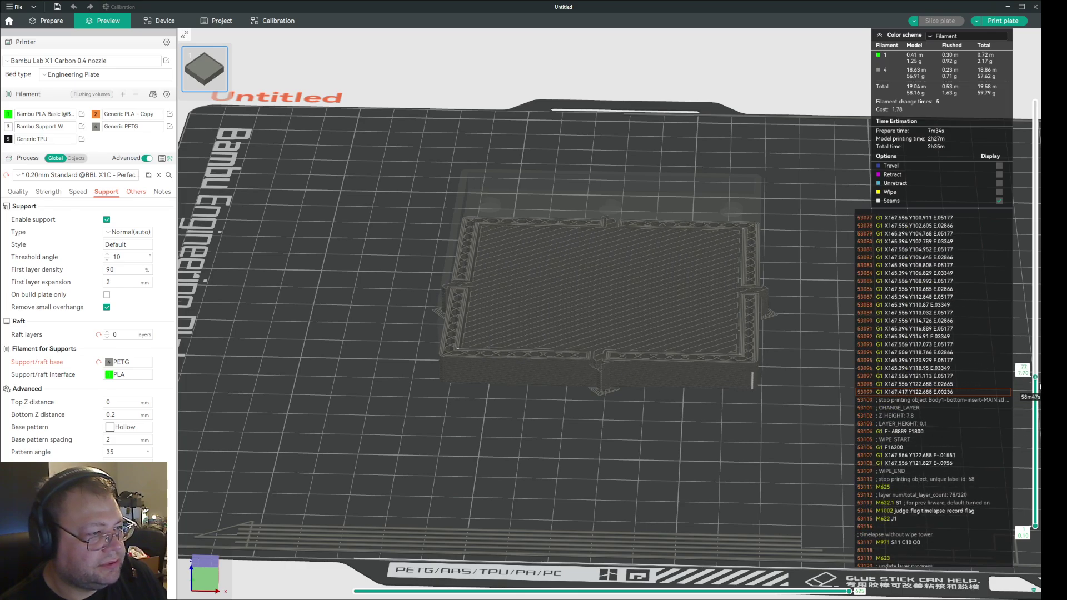
{"action": "scroll", "coordinate": [1039, 388], "scroll_direction": "up", "scroll_amount": 12}
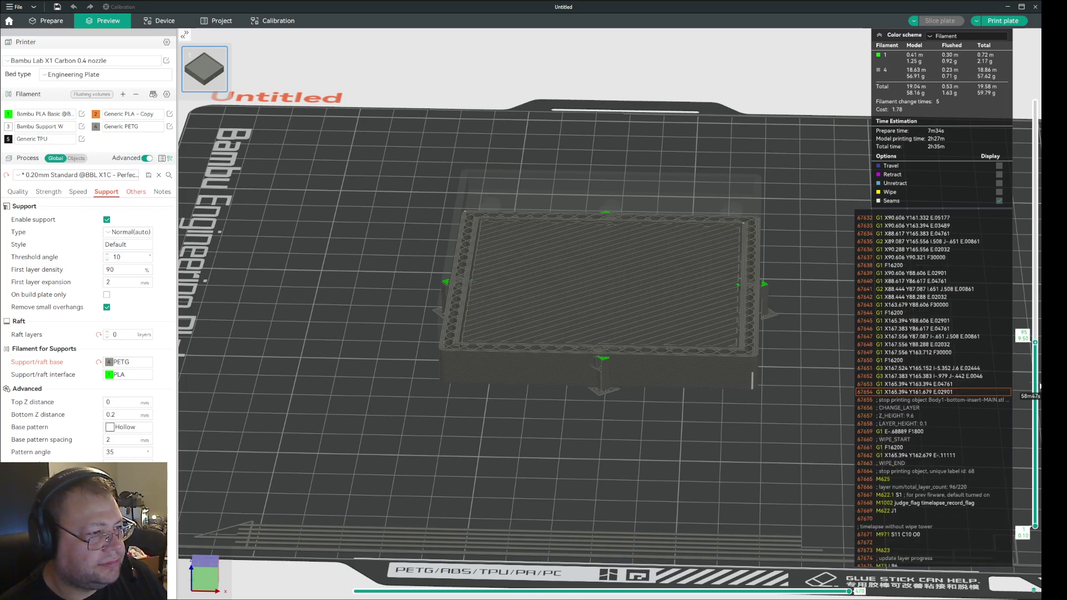
{"action": "scroll", "coordinate": [1039, 388], "scroll_direction": "up", "scroll_amount": 20}
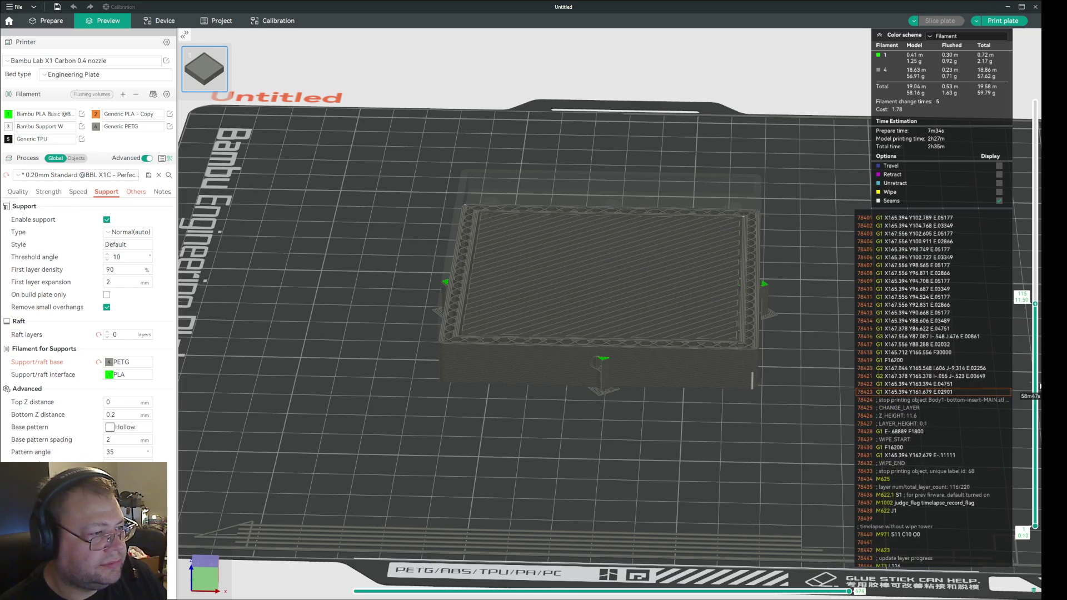
{"action": "scroll", "coordinate": [1039, 387], "scroll_direction": "up", "scroll_amount": 5}
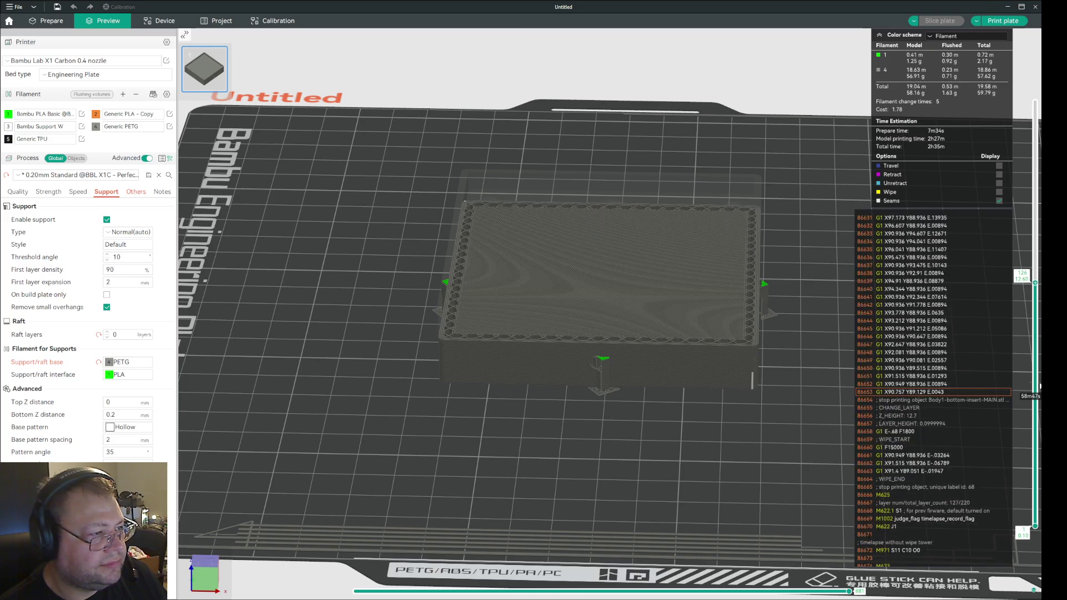
{"action": "scroll", "coordinate": [1039, 387], "scroll_direction": "up", "scroll_amount": 8}
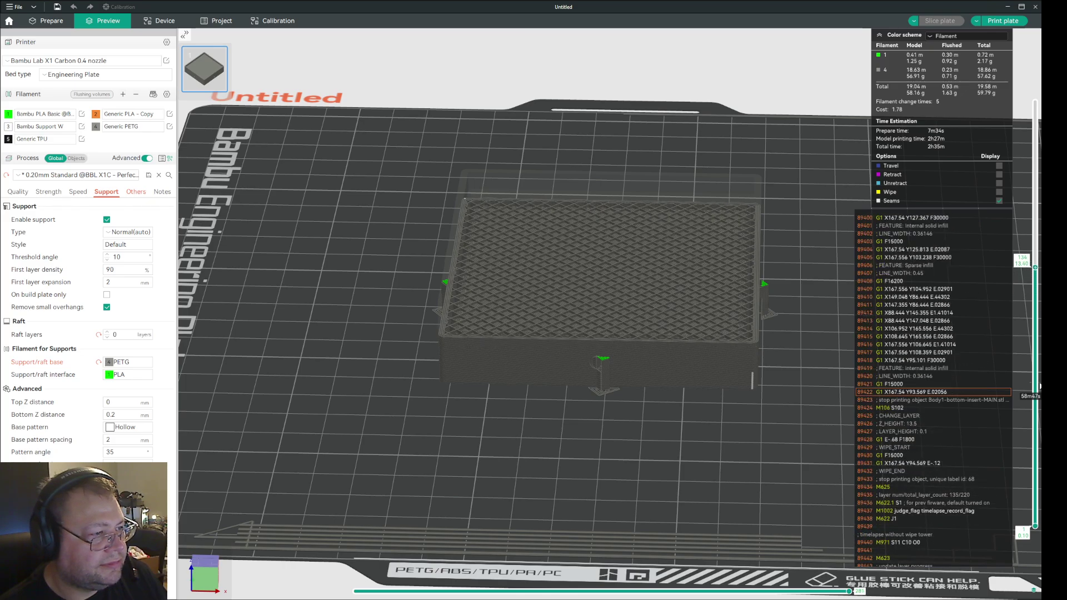
{"action": "scroll", "coordinate": [1039, 388], "scroll_direction": "up", "scroll_amount": 7}
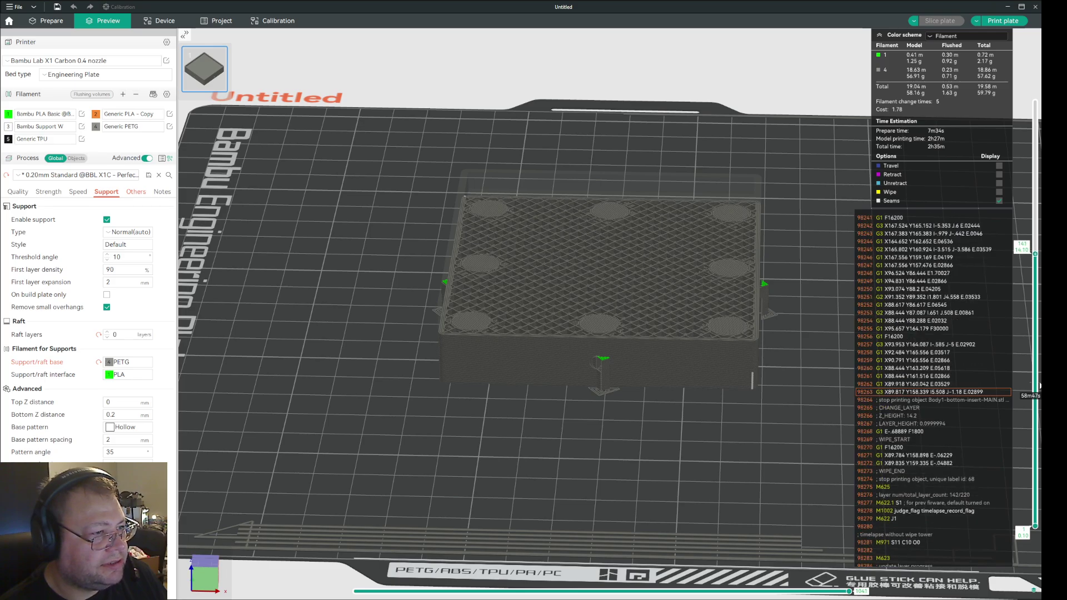
{"action": "scroll", "coordinate": [1039, 387], "scroll_direction": "up", "scroll_amount": 3}
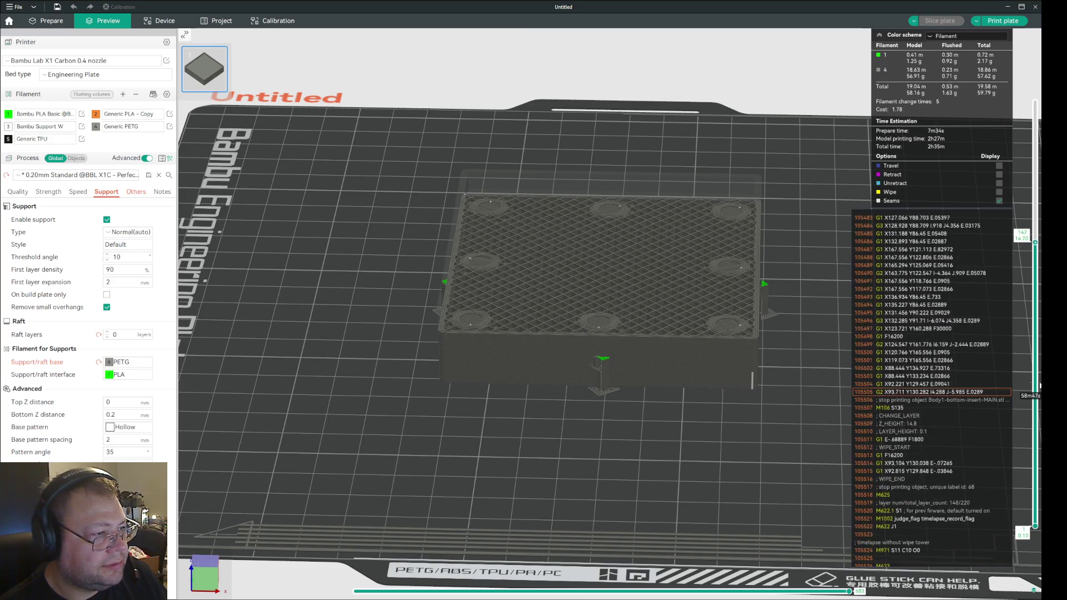
Step the sliced preview back and forth between layers 151 and 158 to examine the embedded pockets.
{"action": "scroll", "coordinate": [1039, 388], "scroll_direction": "up", "scroll_amount": 5}
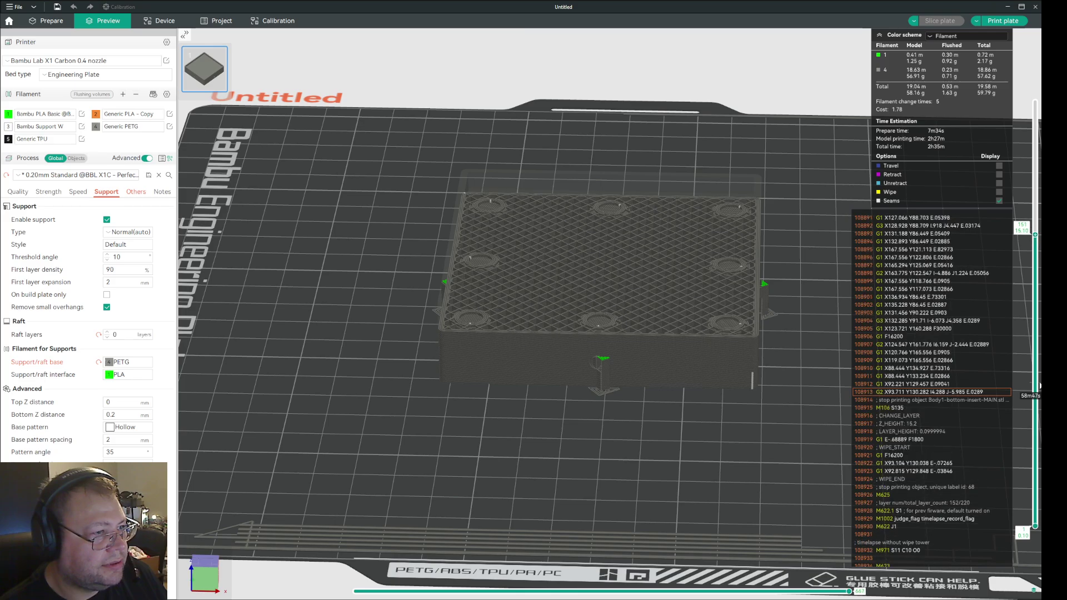
{"action": "scroll", "coordinate": [1039, 387], "scroll_direction": "up", "scroll_amount": 11}
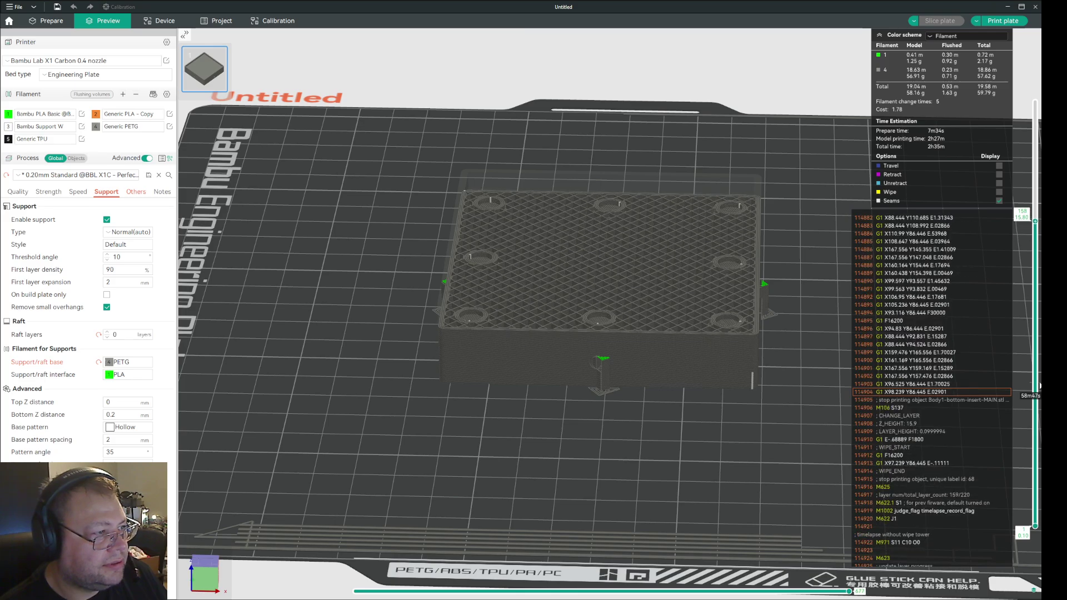
{"action": "scroll", "coordinate": [1039, 387], "scroll_direction": "down", "scroll_amount": 5}
{"action": "scroll", "coordinate": [1039, 386], "scroll_direction": "down", "scroll_amount": 5}
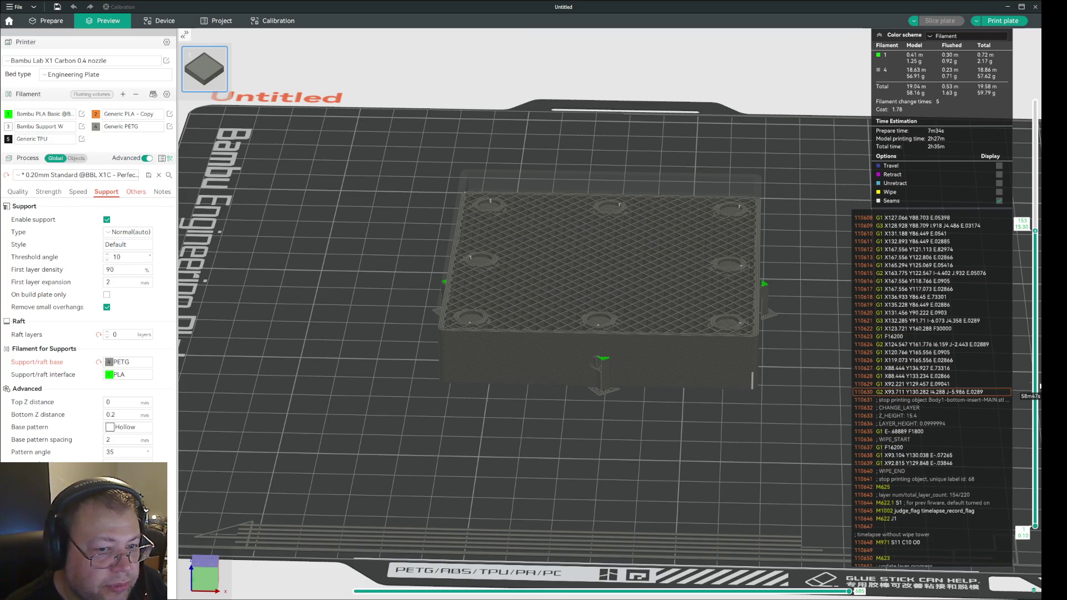
{"action": "scroll", "coordinate": [1040, 387], "scroll_direction": "up", "scroll_amount": 4}
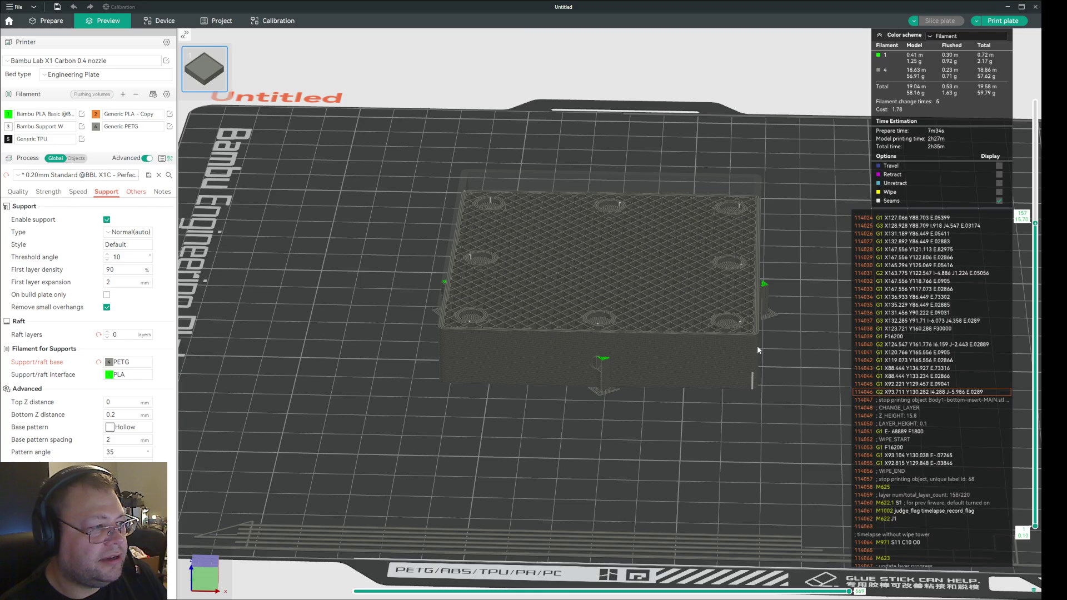
Erase all support painting from the box and slice the plate again.
{"action": "left_click", "coordinate": [51, 24]}
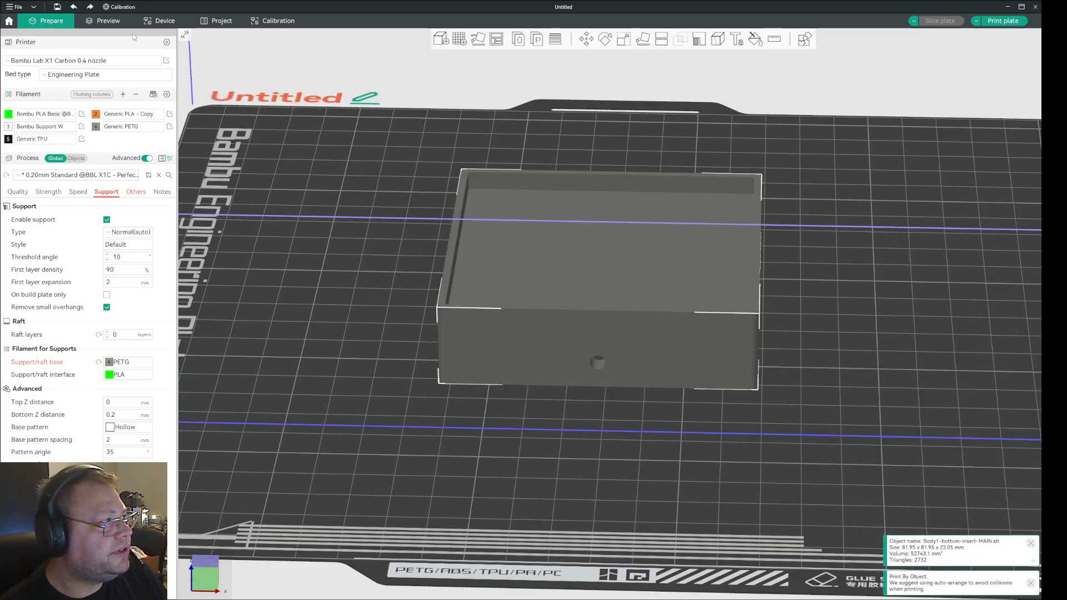
{"action": "left_click", "coordinate": [701, 43]}
{"action": "left_click", "coordinate": [728, 153]}
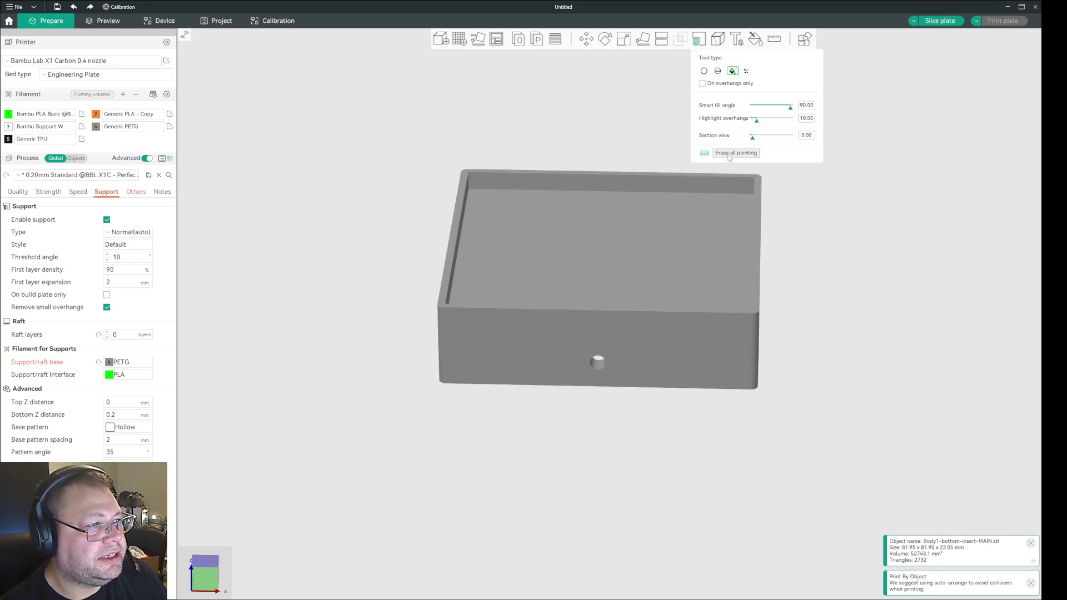
{"action": "left_click", "coordinate": [700, 42]}
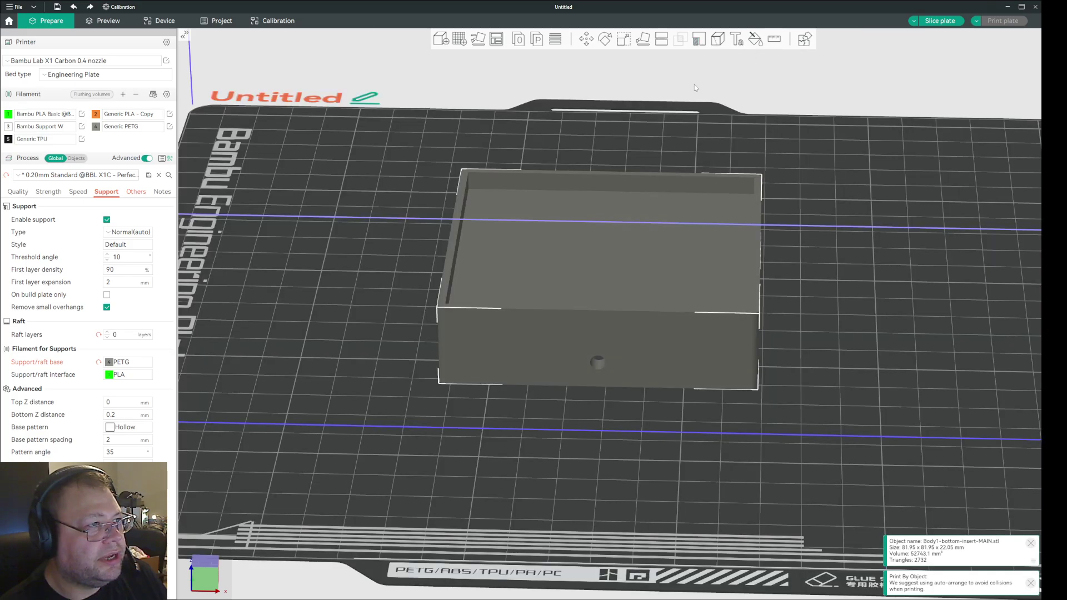
{"action": "left_click", "coordinate": [361, 164]}
{"action": "left_click", "coordinate": [940, 21]}
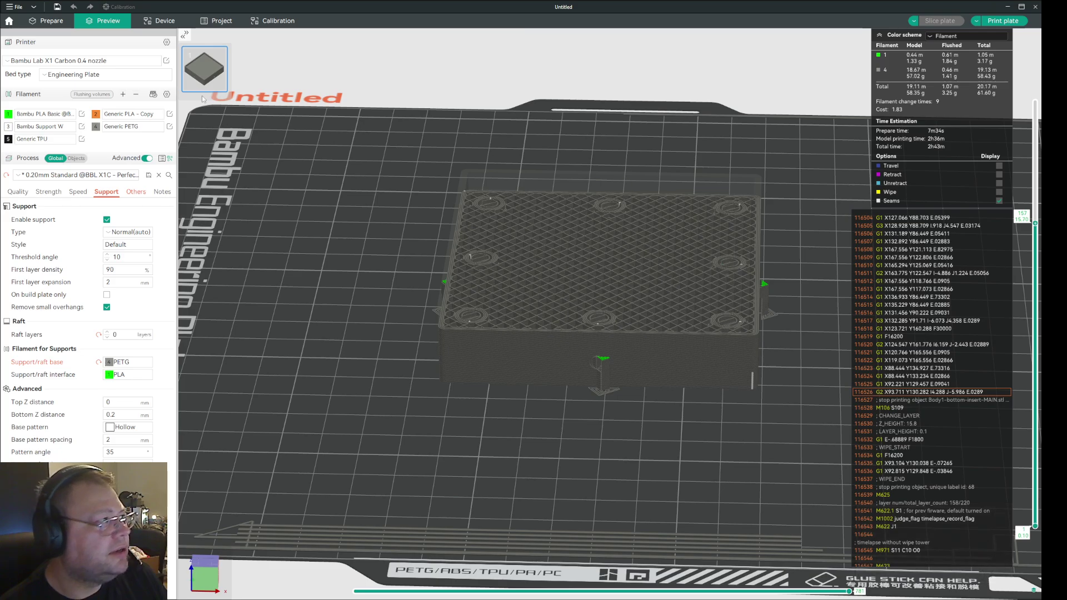
View the box straight from above and cut it at section view 0.46 in support painting.
{"action": "key", "text": "ctrl+Tab"}
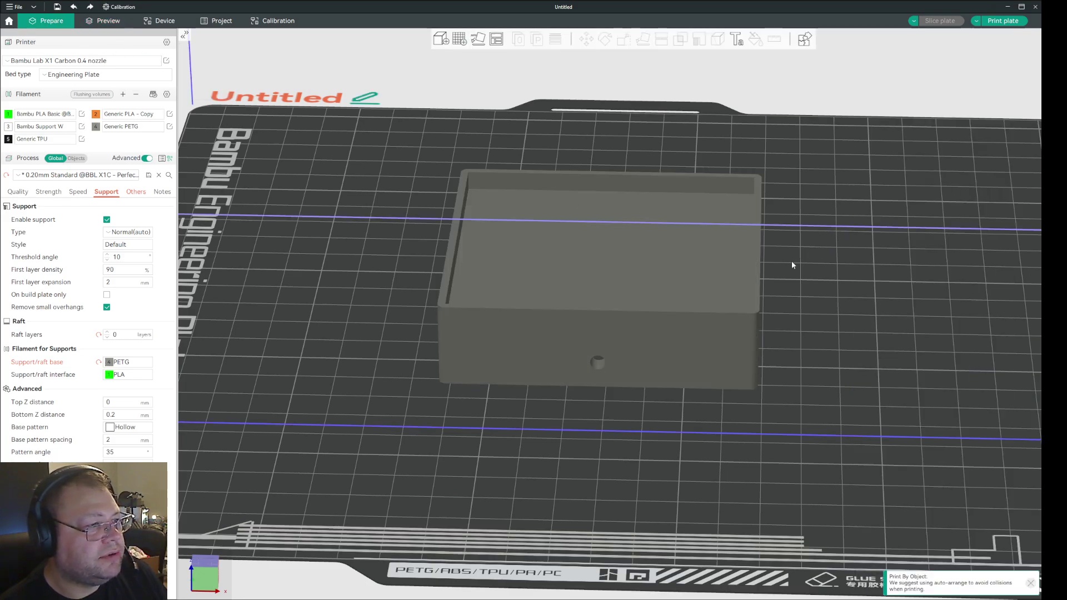
{"action": "key", "text": "1"}
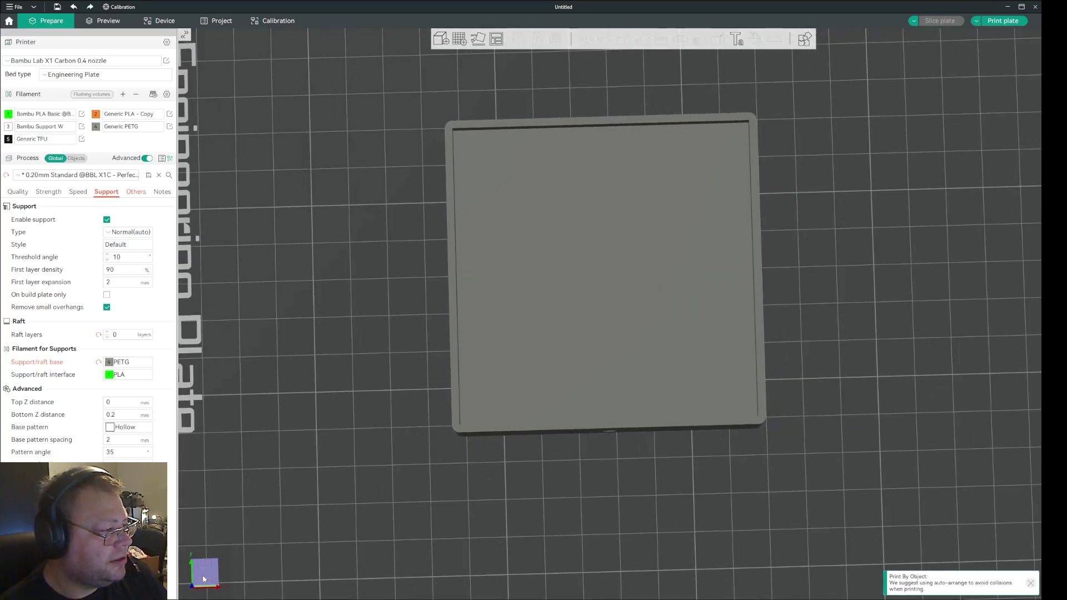
{"action": "key", "text": "k"}
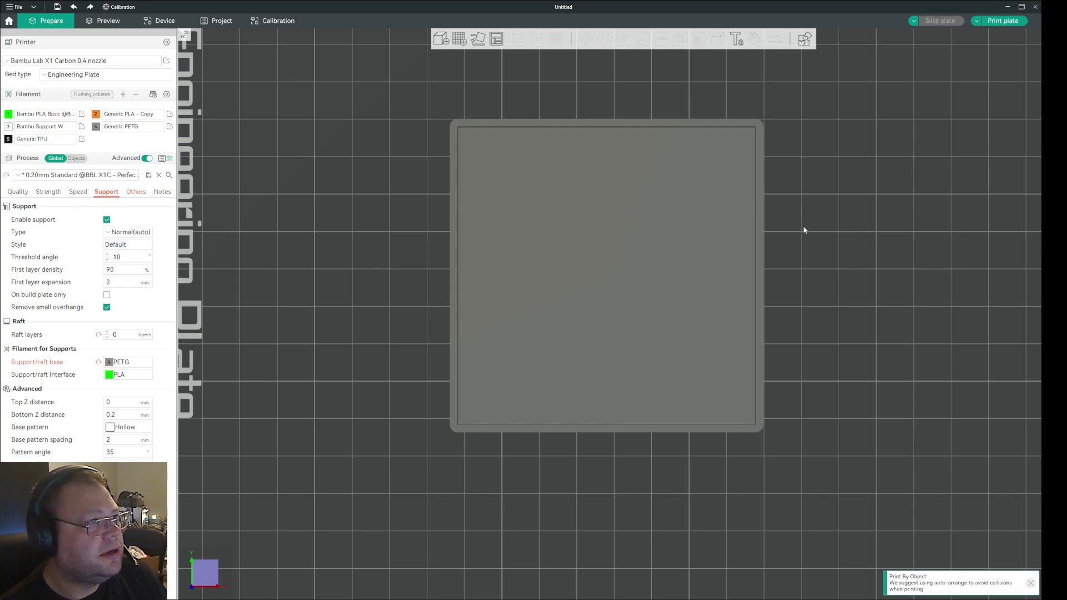
{"action": "left_click", "coordinate": [693, 232]}
{"action": "left_click", "coordinate": [702, 40]}
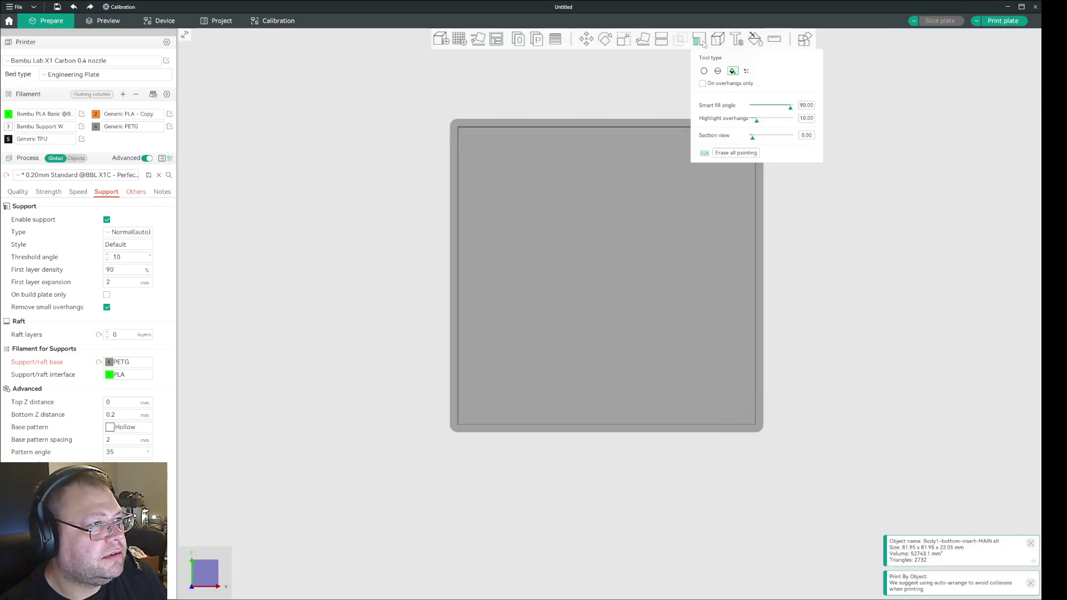
{"action": "left_click_drag", "start_coordinate": [754, 139], "coordinate": [771, 143]}
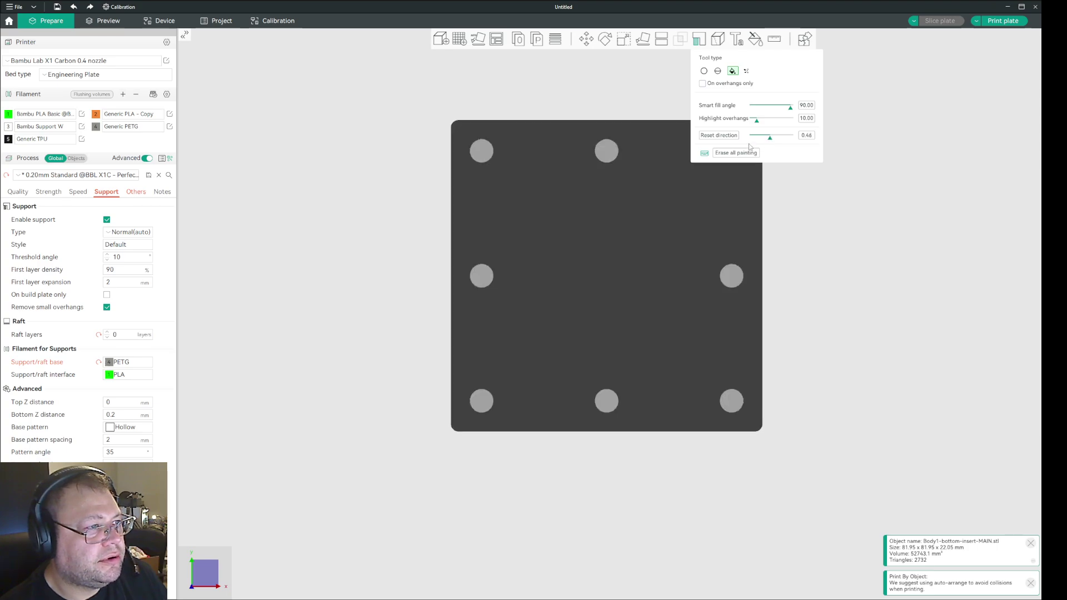
Fill the rear-left and front-right corner pockets with support blockers and leave support painting.
{"action": "left_click", "coordinate": [482, 151]}
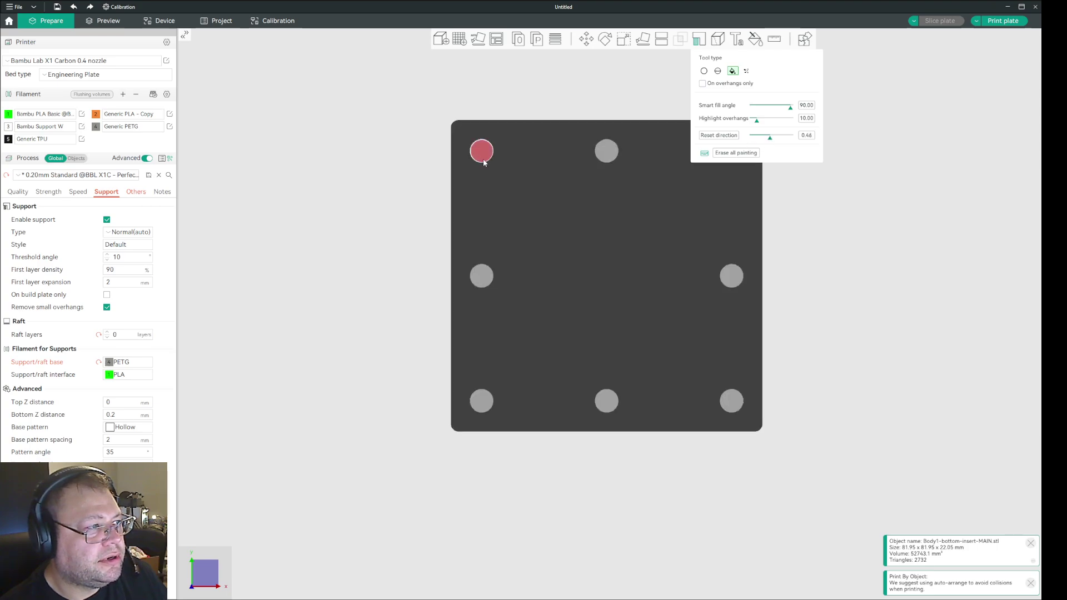
{"action": "left_click", "coordinate": [731, 401]}
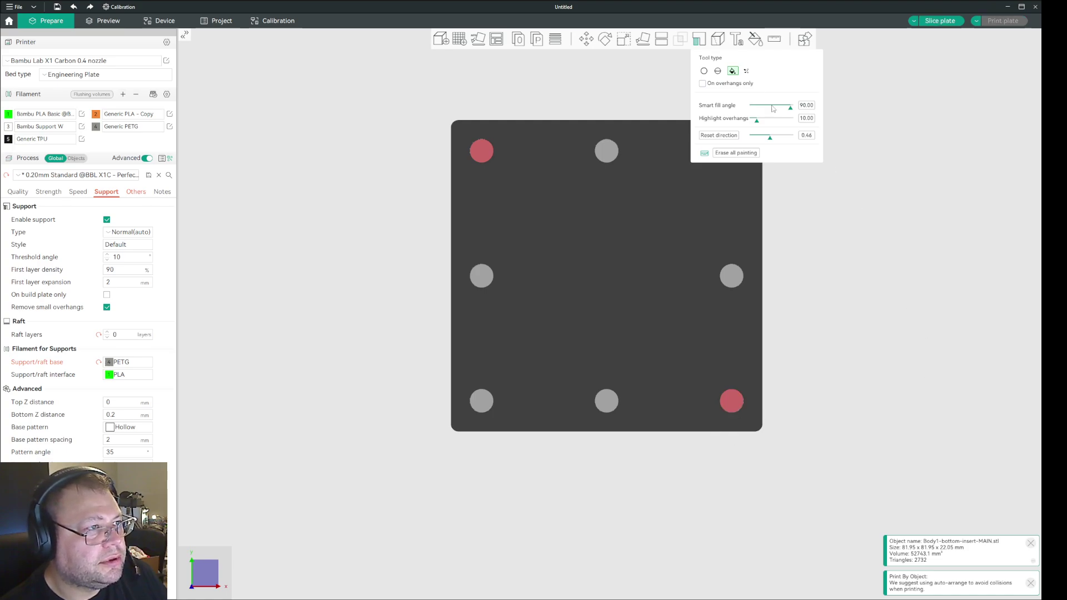
{"action": "left_click", "coordinate": [701, 43]}
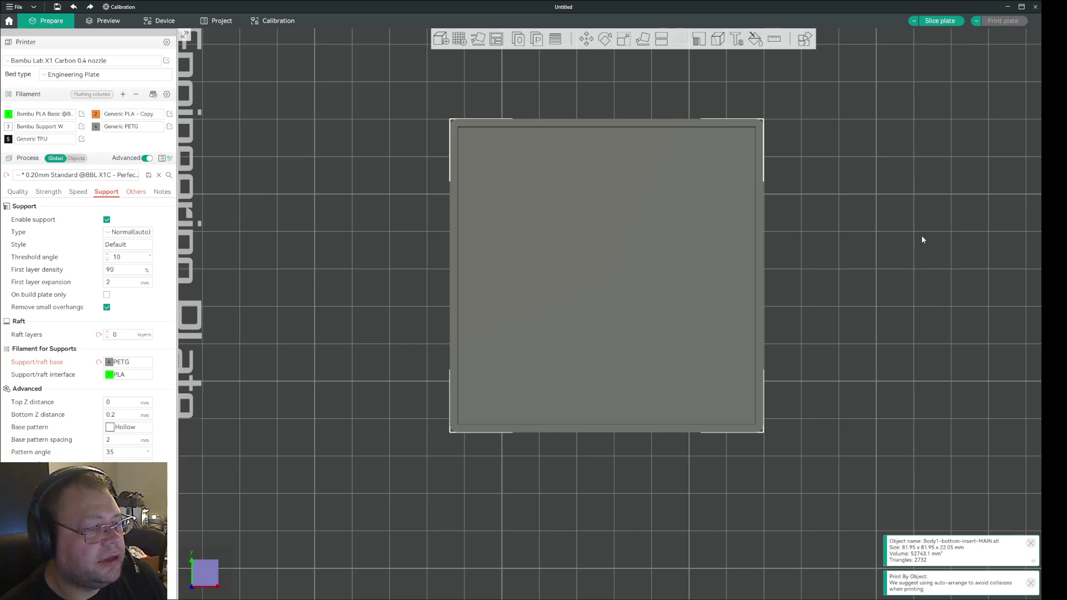
Flip the box with Lay on Face so its shallow recess side faces down, and slice the plate.
{"action": "left_click_drag", "start_coordinate": [900, 279], "coordinate": [902, 245]}
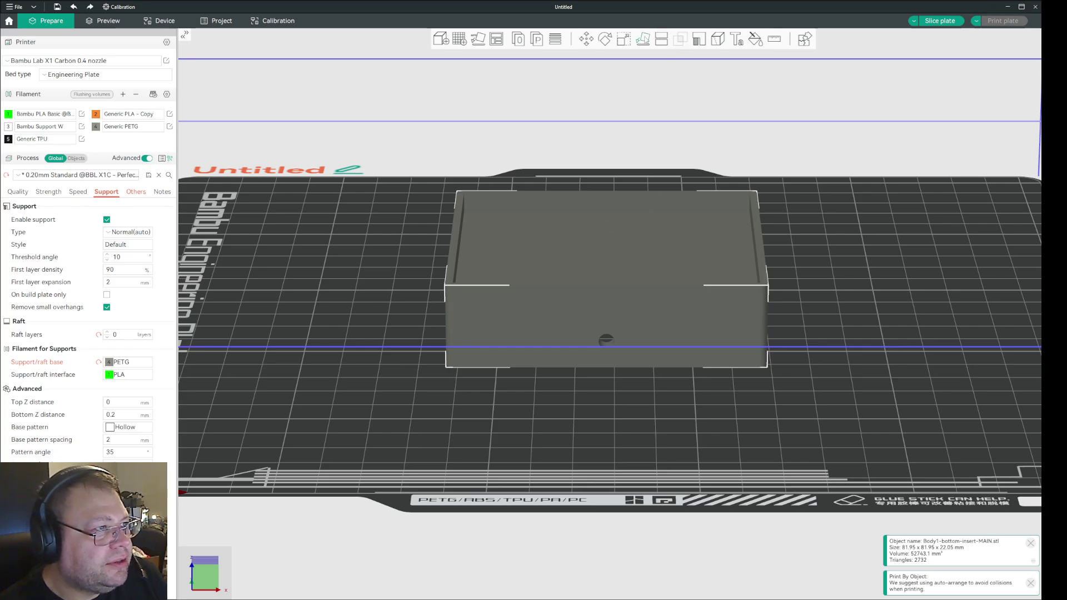
{"action": "left_click", "coordinate": [643, 38]}
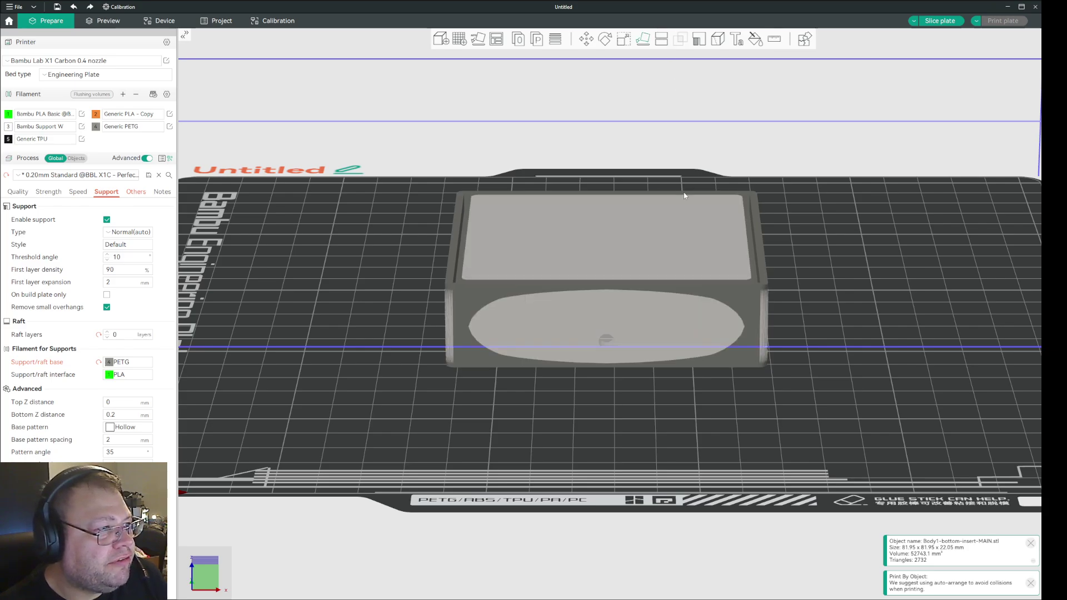
{"action": "left_click", "coordinate": [838, 288]}
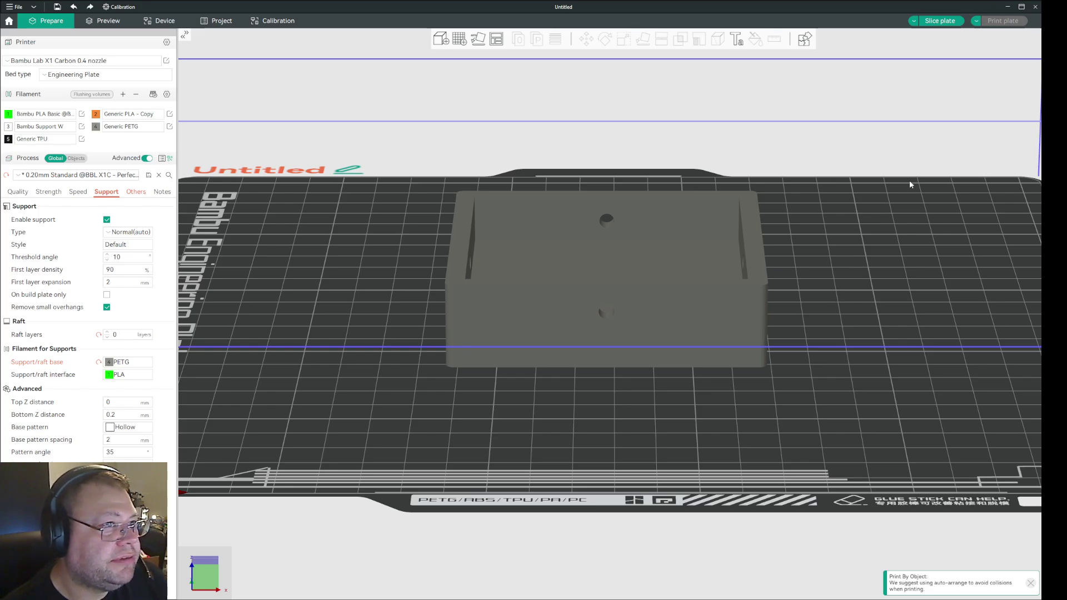
{"action": "left_click", "coordinate": [941, 21]}
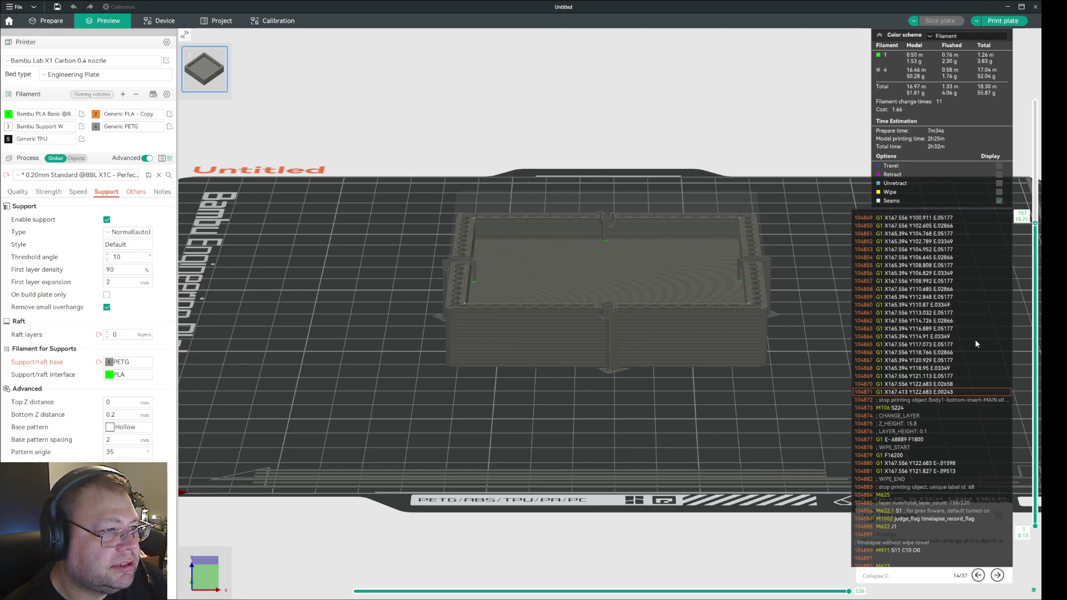
Lower the sliced preview layer by layer down to layer 76 to examine the embedded pockets.
{"action": "left_click_drag", "start_coordinate": [1035, 222], "coordinate": [1036, 263]}
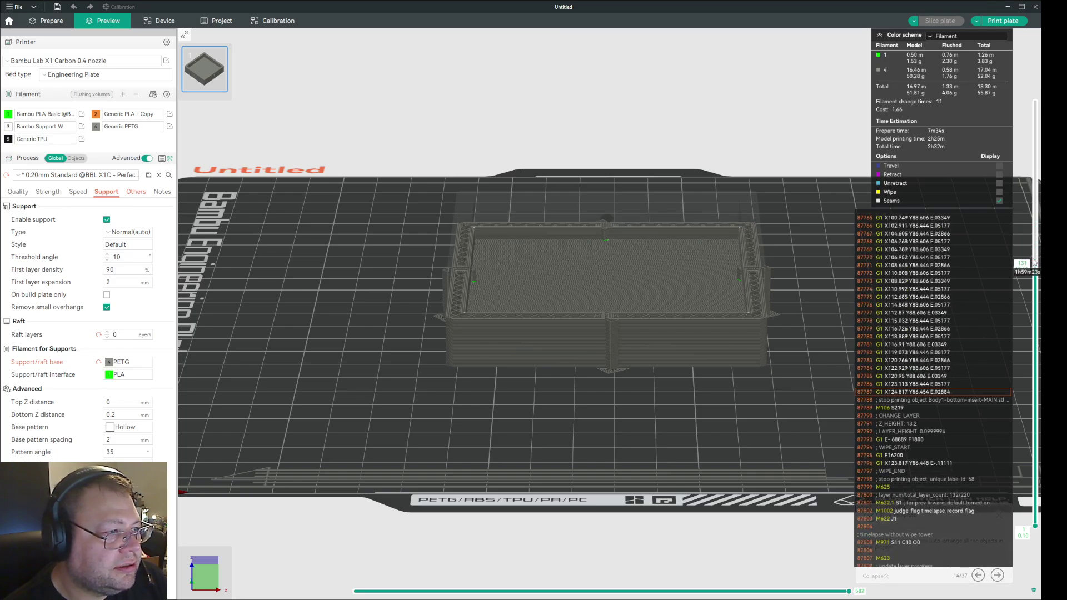
{"action": "scroll", "coordinate": [1035, 262], "scroll_direction": "down", "scroll_amount": 20}
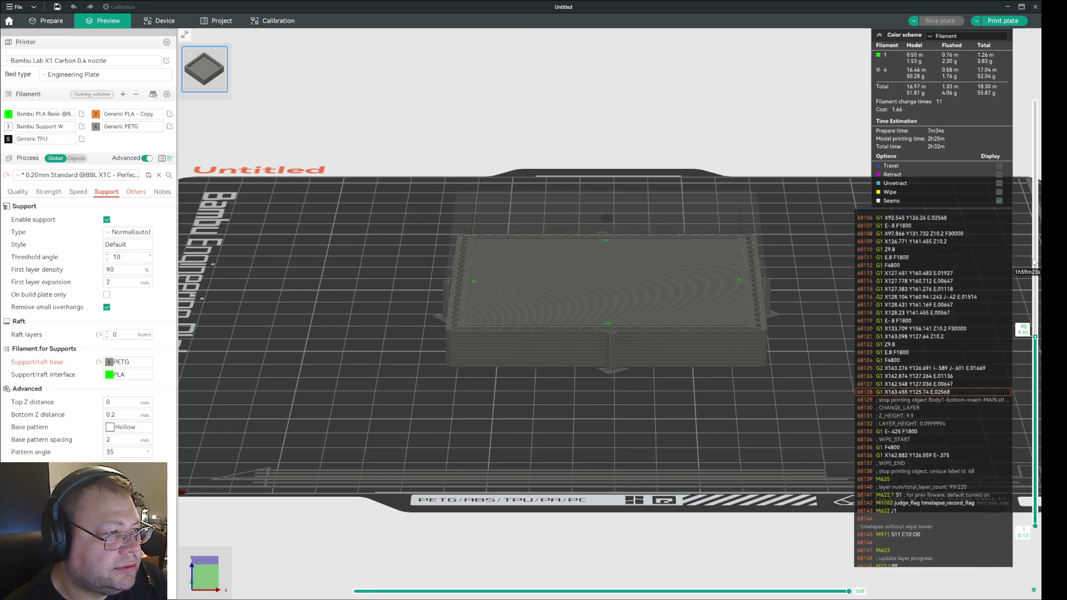
{"action": "scroll", "coordinate": [1034, 262], "scroll_direction": "down", "scroll_amount": 13}
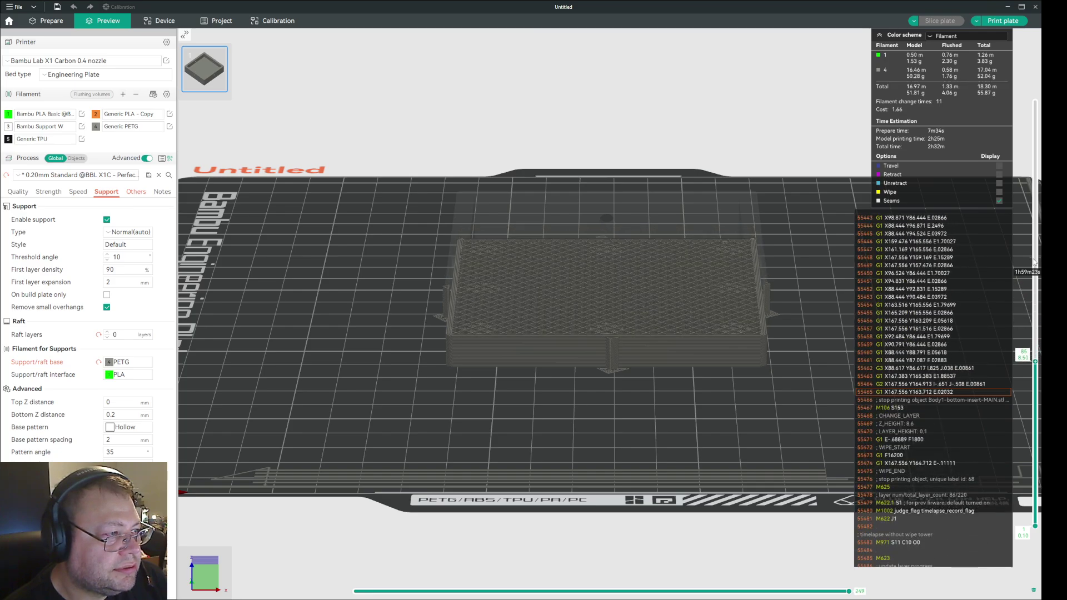
{"action": "scroll", "coordinate": [1034, 262], "scroll_direction": "down", "scroll_amount": 9}
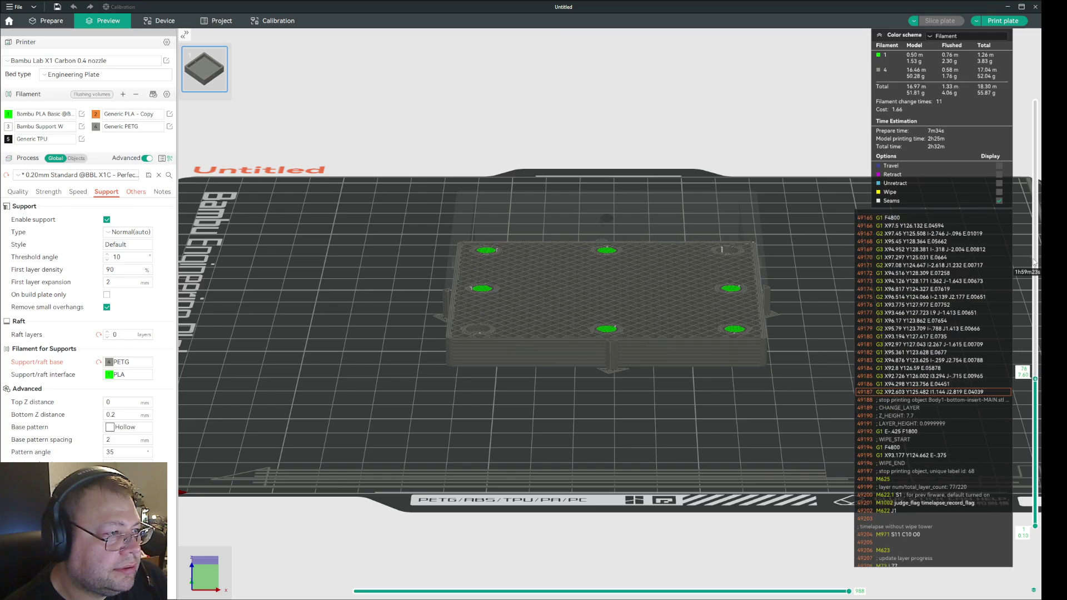
Examine the pockets and outer side supports at layer 76 from above and from an angled close-up view.
{"action": "key", "text": "1"}
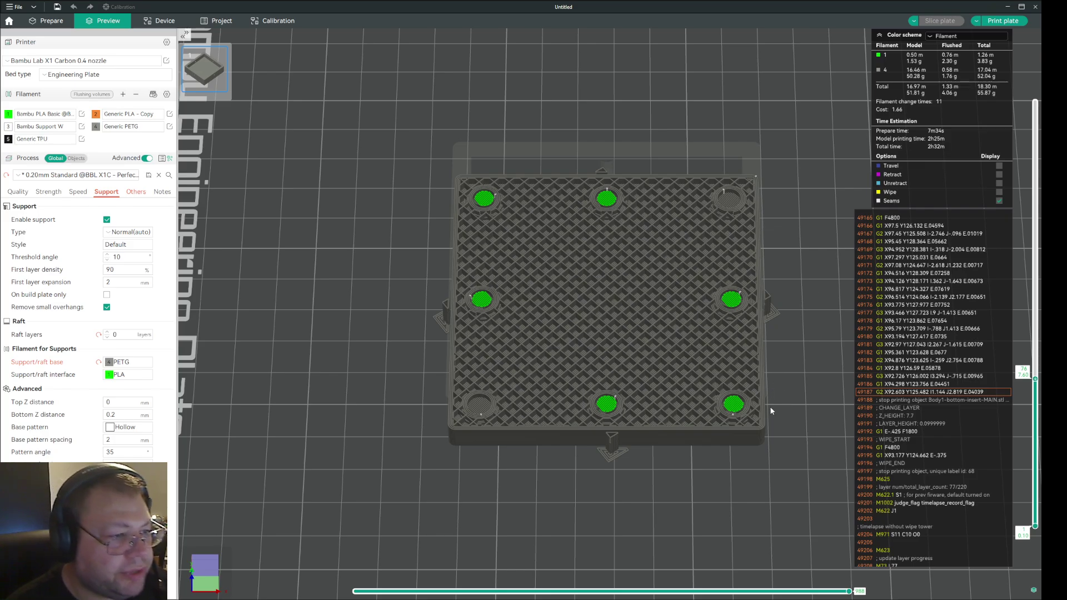
{"action": "right_click_drag", "start_coordinate": [659, 484], "coordinate": [700, 486]}
{"action": "scroll", "coordinate": [618, 477], "scroll_direction": "up", "scroll_amount": 3}
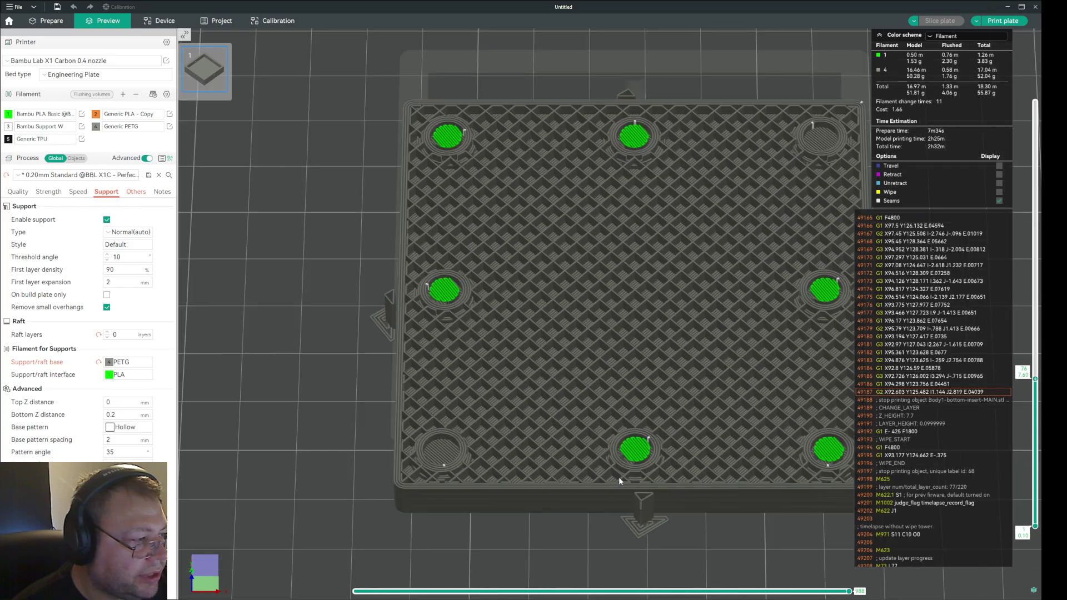
{"action": "scroll", "coordinate": [667, 497], "scroll_direction": "down", "scroll_amount": 2}
{"action": "left_click_drag", "start_coordinate": [695, 499], "coordinate": [652, 476]}
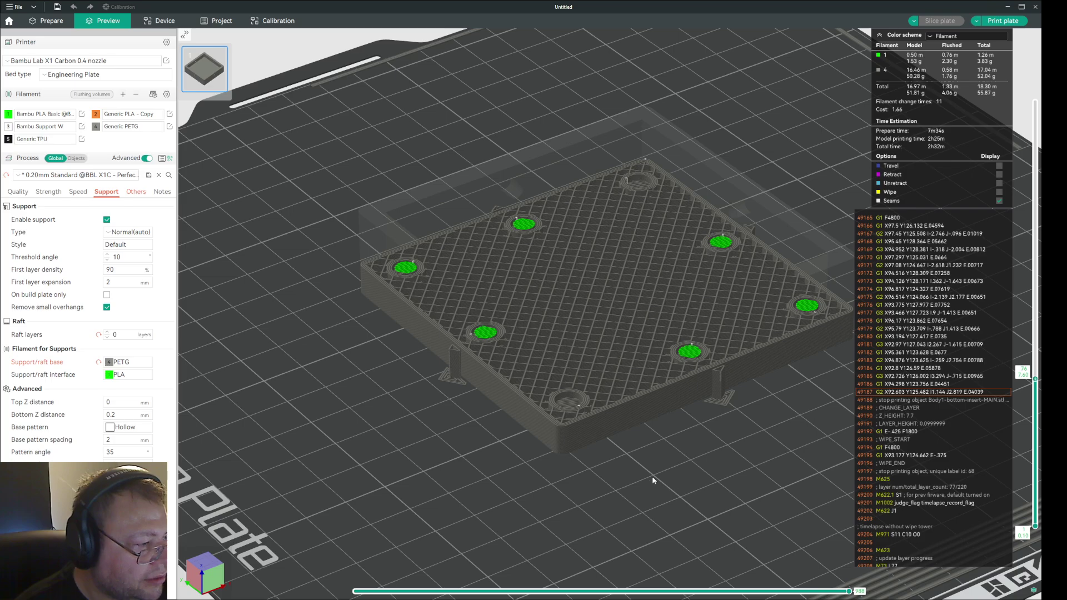
{"action": "scroll", "coordinate": [625, 476], "scroll_direction": "up", "scroll_amount": 3}
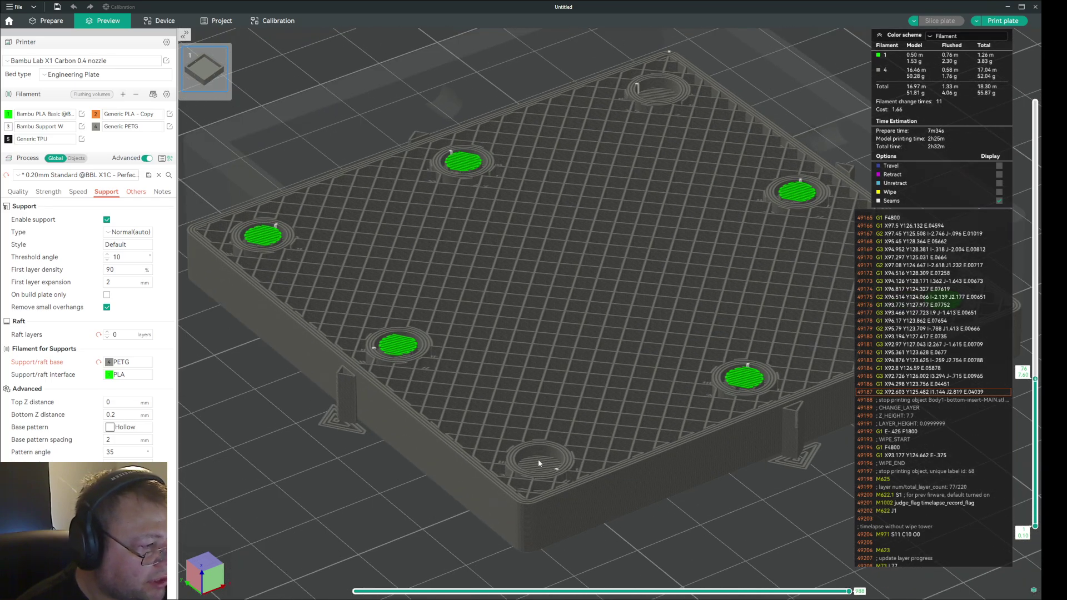
{"action": "left_click_drag", "start_coordinate": [539, 464], "coordinate": [662, 453]}
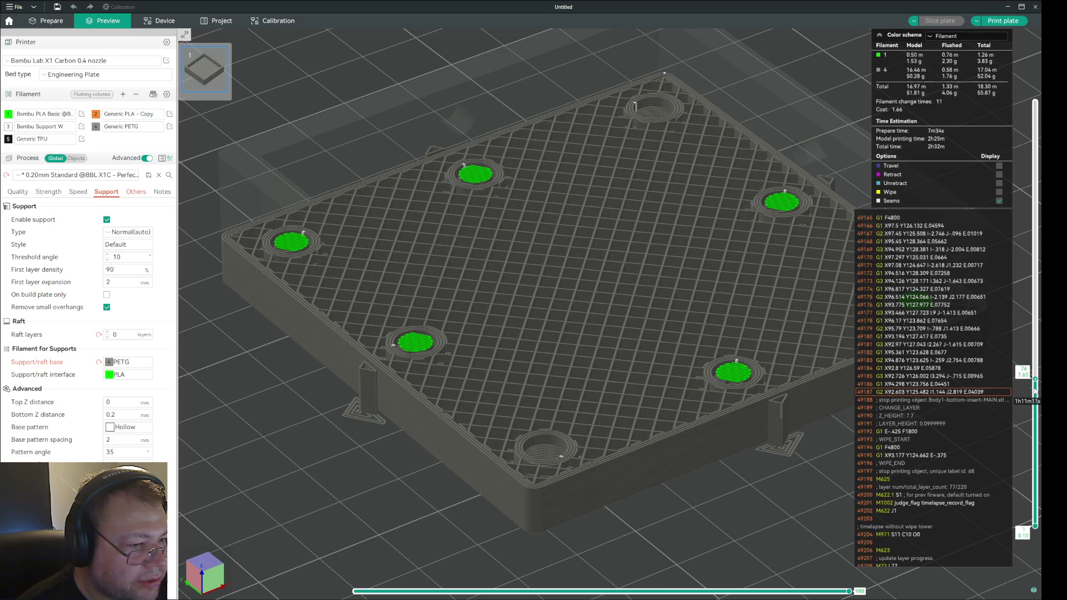
Step between layers 63 and 80, ending at layer 77, to compare the supported pockets with the two blocked corner pockets.
{"action": "scroll", "coordinate": [1035, 392], "scroll_direction": "down", "scroll_amount": 13}
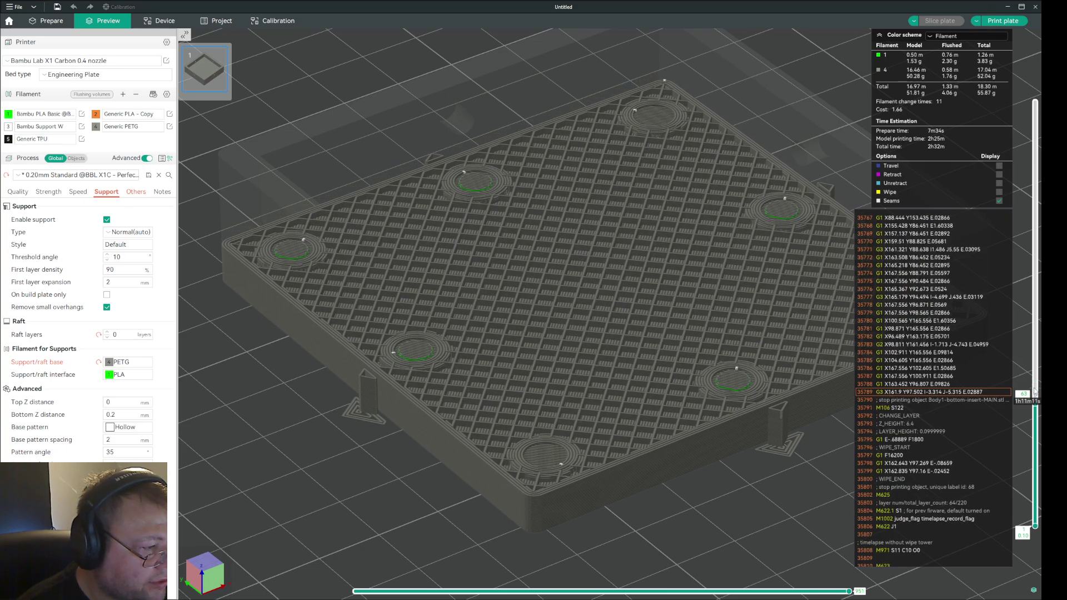
{"action": "scroll", "coordinate": [1035, 391], "scroll_direction": "up", "scroll_amount": 2}
{"action": "scroll", "coordinate": [1036, 391], "scroll_direction": "down", "scroll_amount": 2}
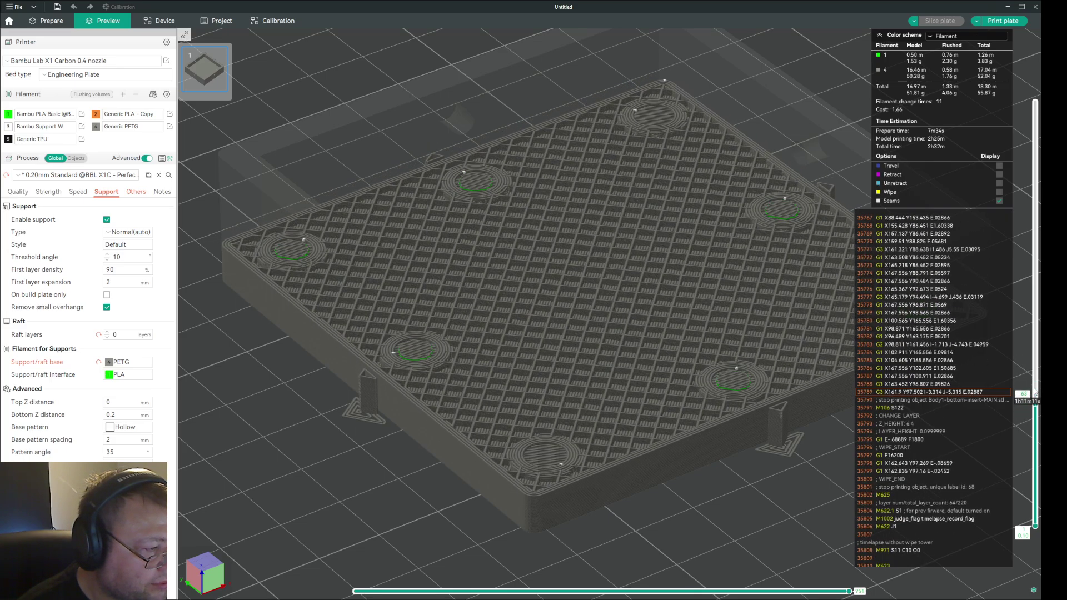
{"action": "scroll", "coordinate": [1035, 391], "scroll_direction": "up", "scroll_amount": 17}
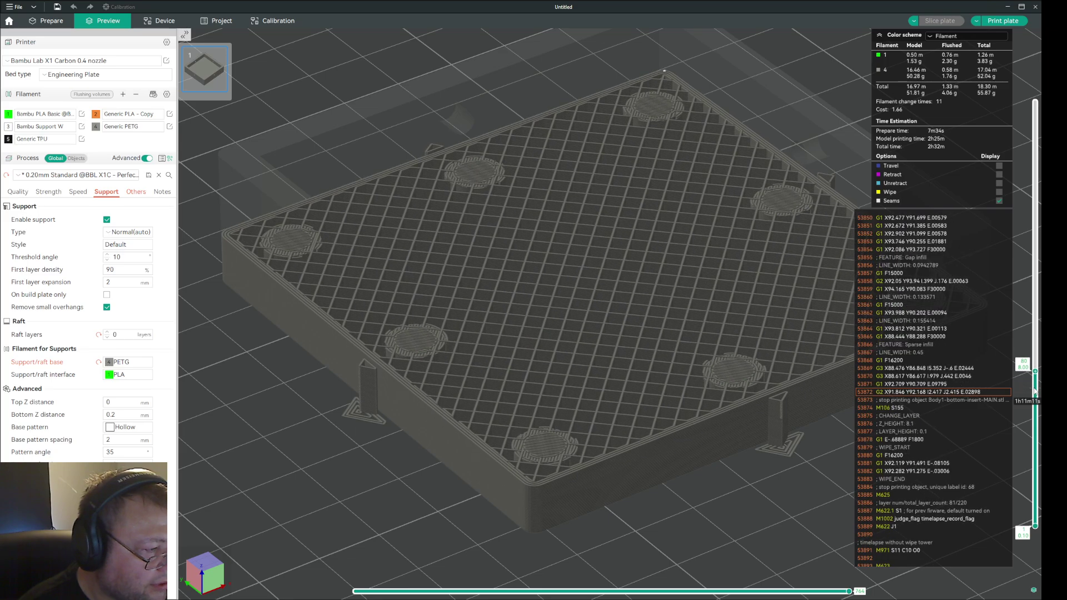
{"action": "scroll", "coordinate": [1035, 391], "scroll_direction": "down", "scroll_amount": 3}
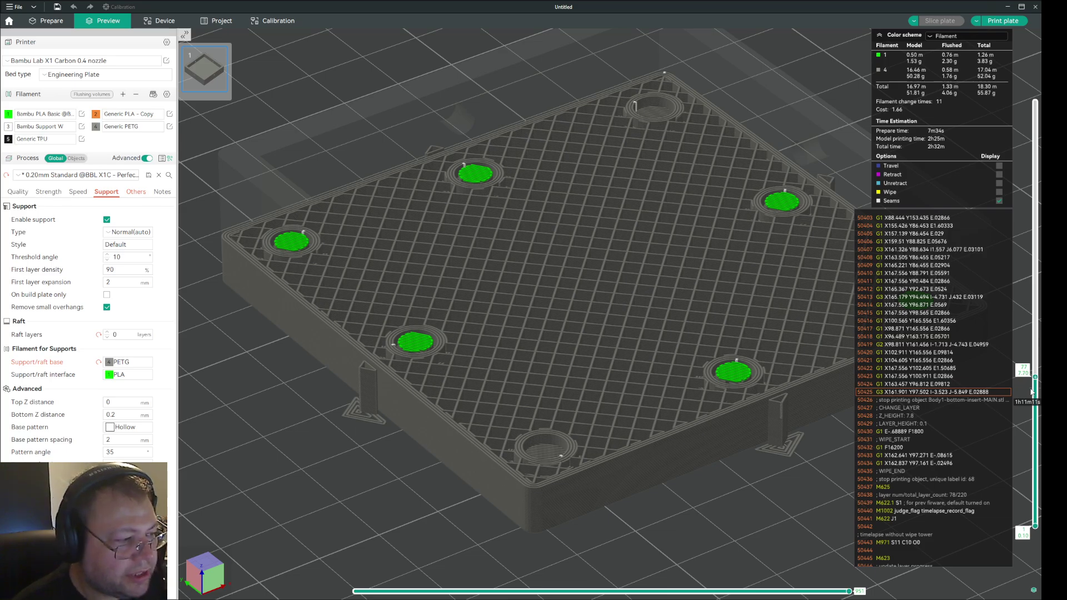
{"action": "right_click", "coordinate": [1036, 380]}
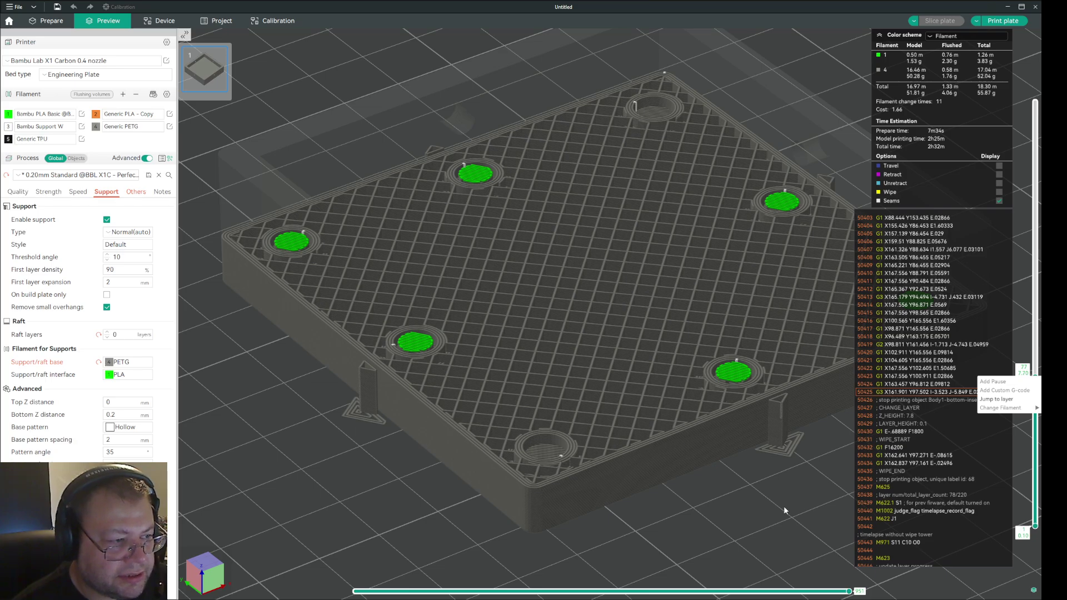
{"action": "left_click", "coordinate": [999, 399]}
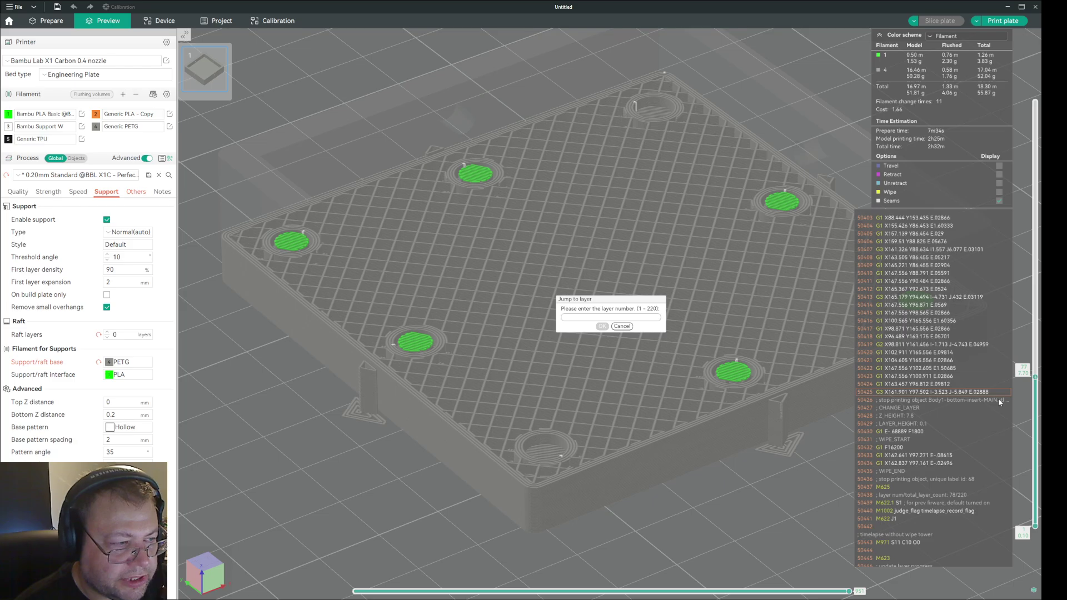
{"action": "left_click", "coordinate": [631, 329]}
{"action": "right_click", "coordinate": [1035, 380]}
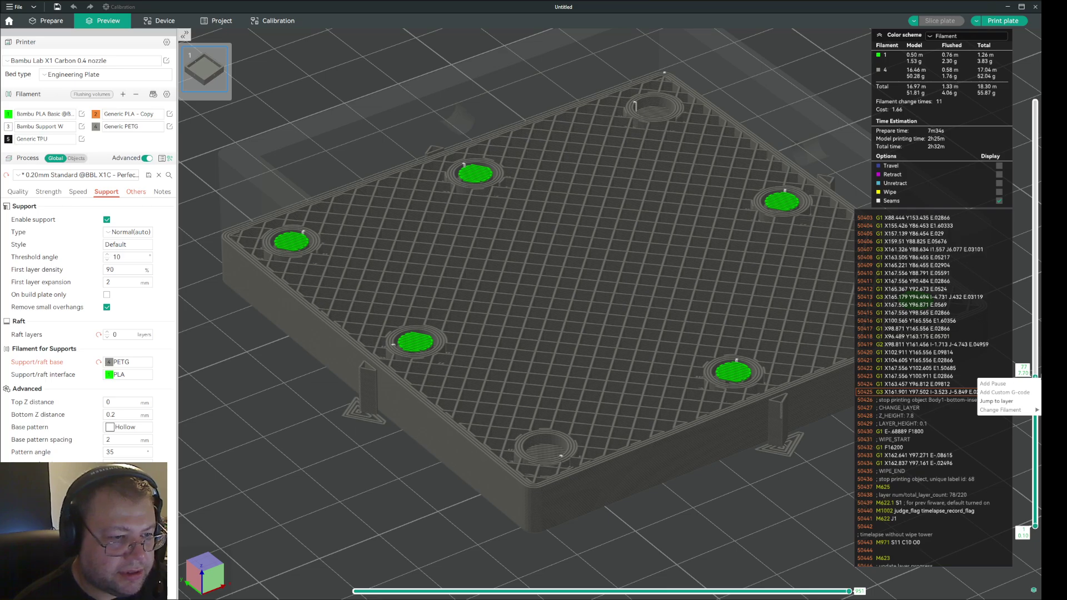
Raise the sliced preview layer by layer up to layer 162 to examine the box walls and the supports along them.
{"action": "scroll", "coordinate": [1037, 378], "scroll_direction": "up", "scroll_amount": 3}
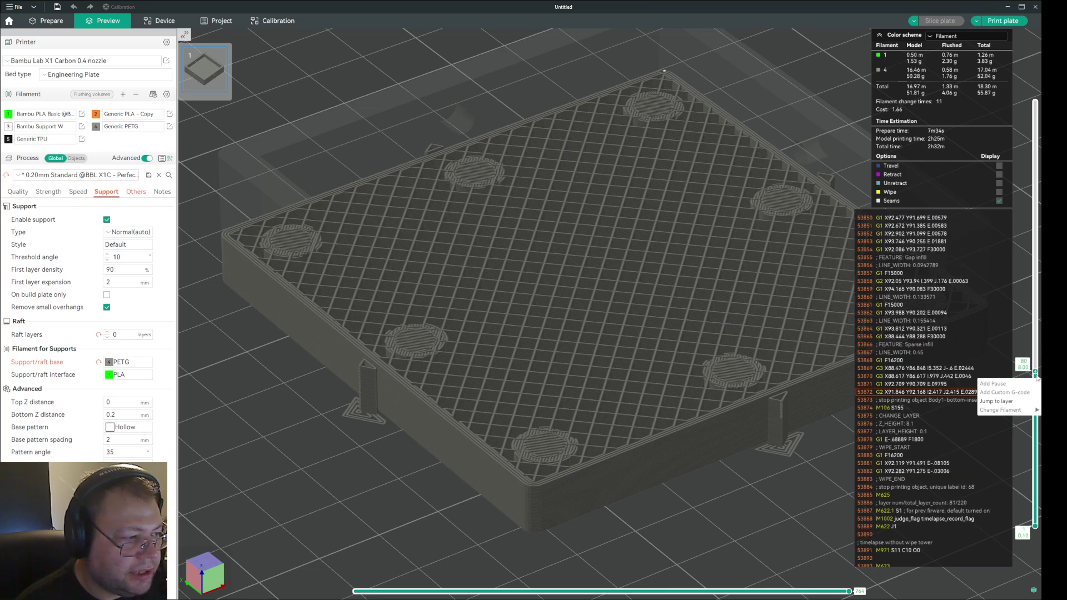
{"action": "scroll", "coordinate": [1037, 378], "scroll_direction": "up", "scroll_amount": 19}
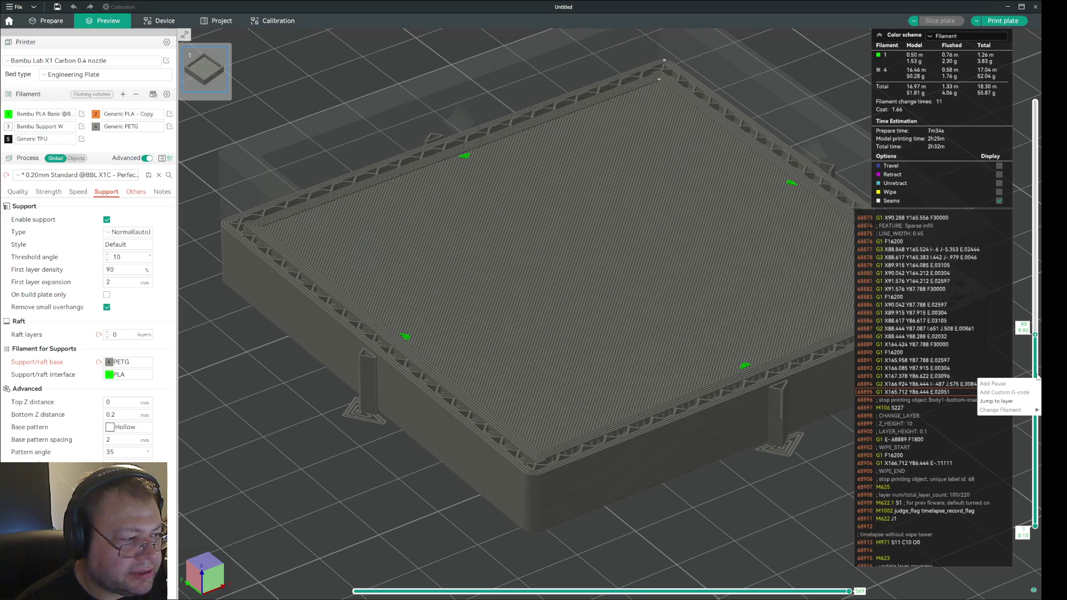
{"action": "scroll", "coordinate": [1037, 378], "scroll_direction": "up", "scroll_amount": 20}
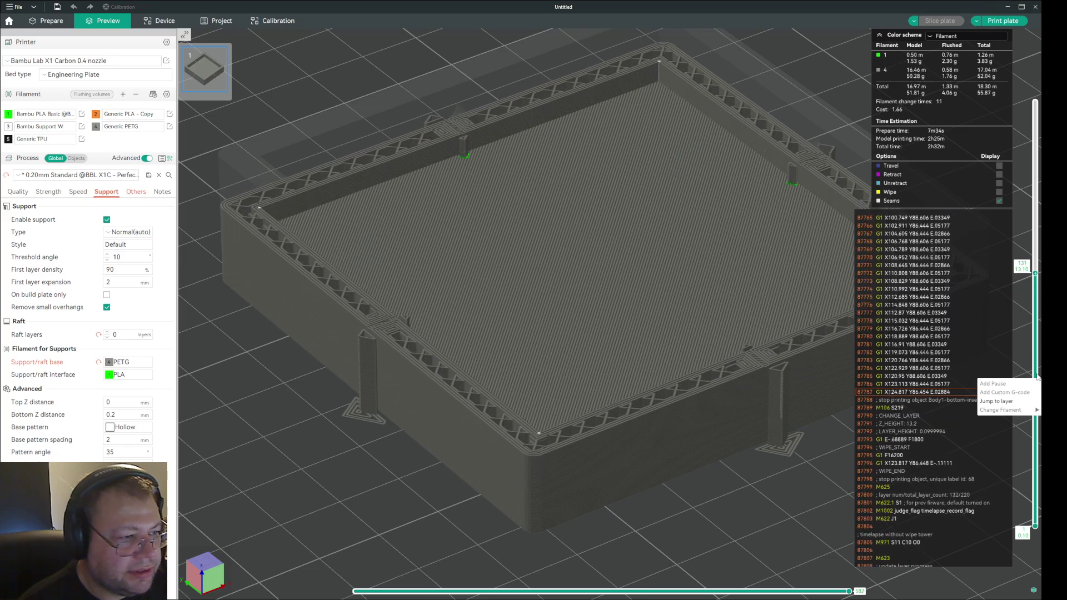
{"action": "scroll", "coordinate": [1037, 378], "scroll_direction": "up", "scroll_amount": 20}
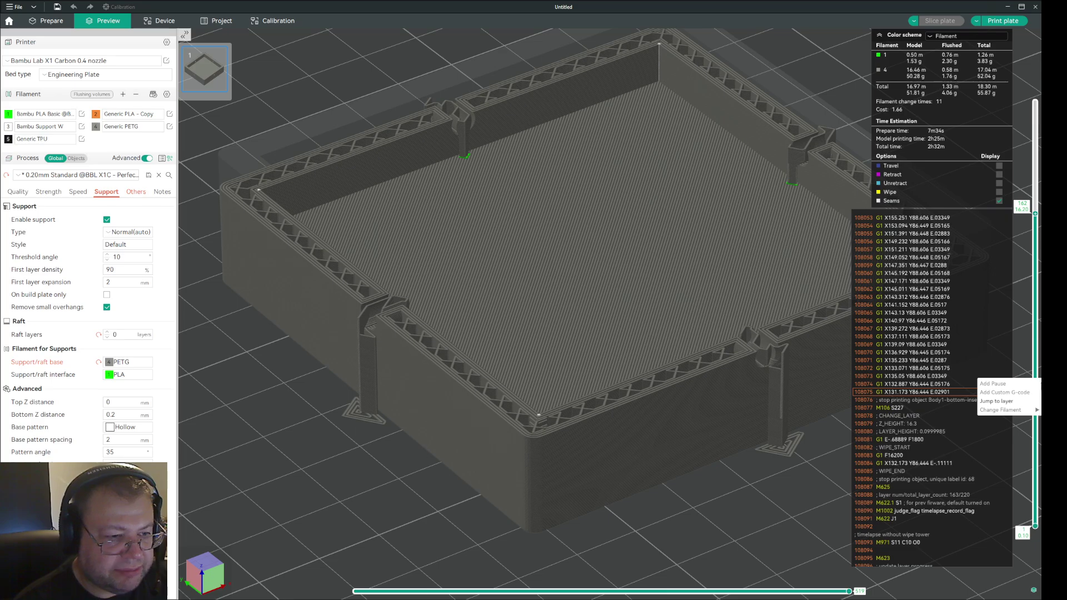
{"action": "left_click", "coordinate": [781, 510]}
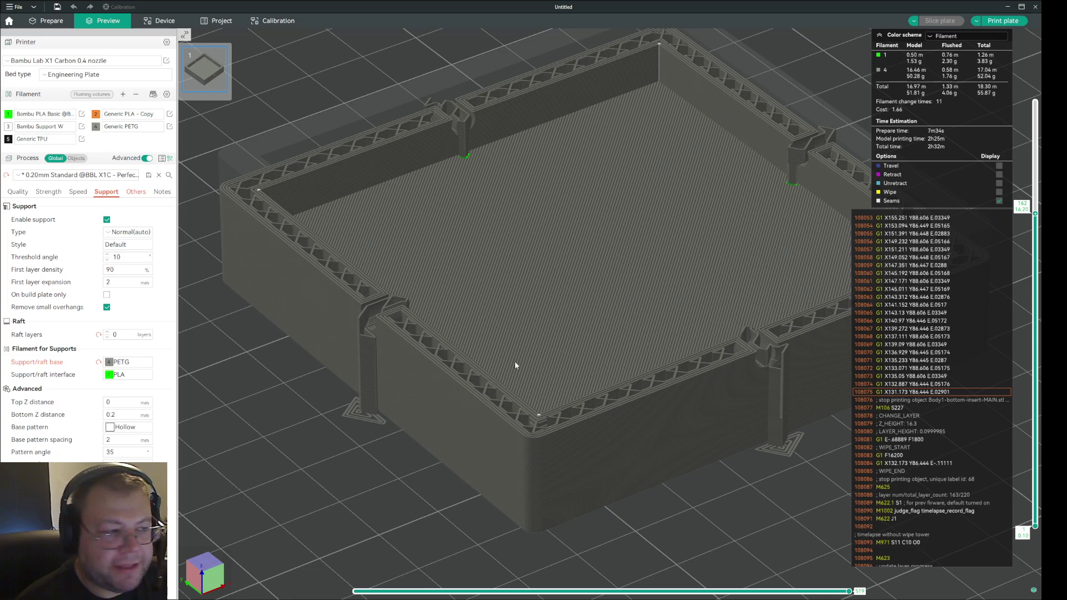
{"action": "scroll", "coordinate": [552, 396], "scroll_direction": "down", "scroll_amount": 5}
{"action": "scroll", "coordinate": [550, 405], "scroll_direction": "up", "scroll_amount": 8}
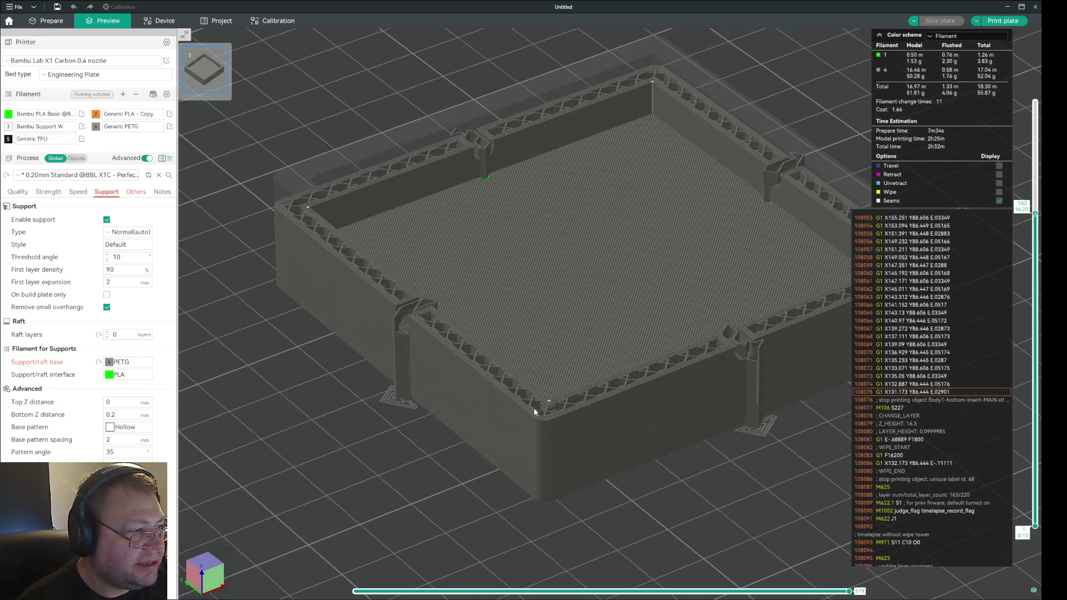